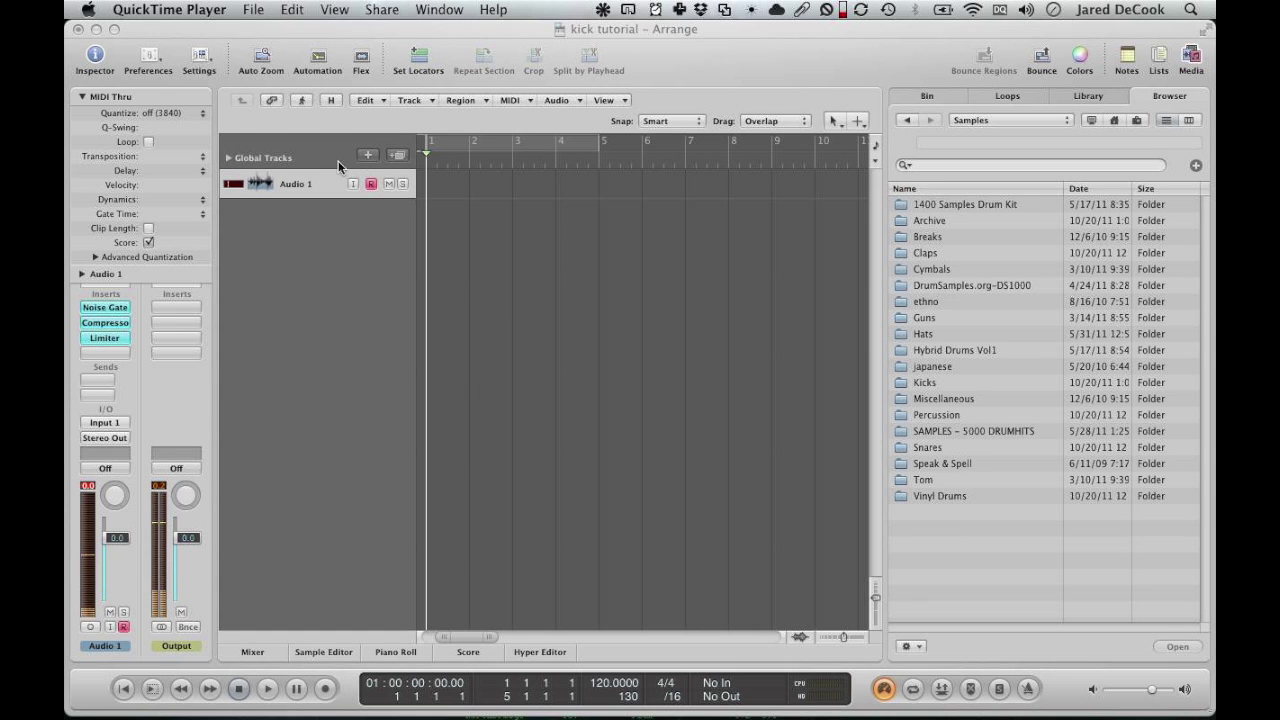
Open the New Tracks dialog for the kick tutorial project with the + button.
{"action": "left_click", "coordinate": [370, 156]}
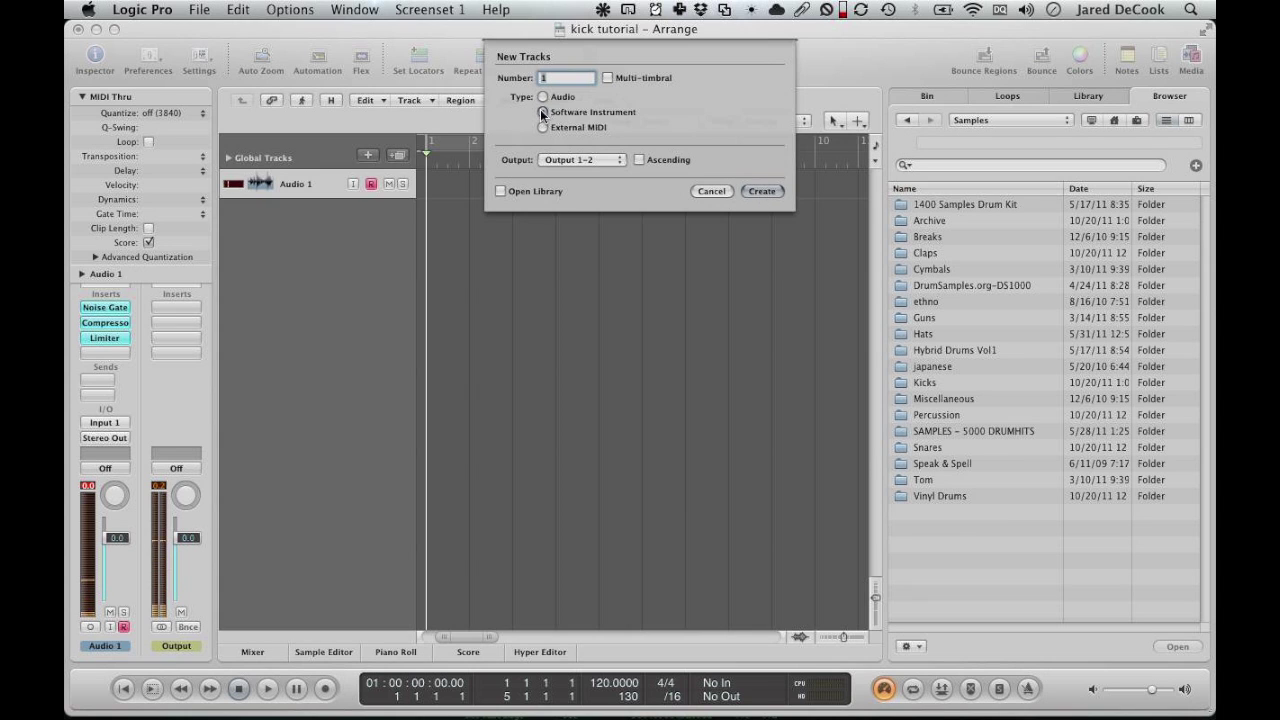
Create software instrument track Inst 1 and load Ultrabeat (Drum Synth) in Stereo on it.
{"action": "left_click", "coordinate": [768, 192]}
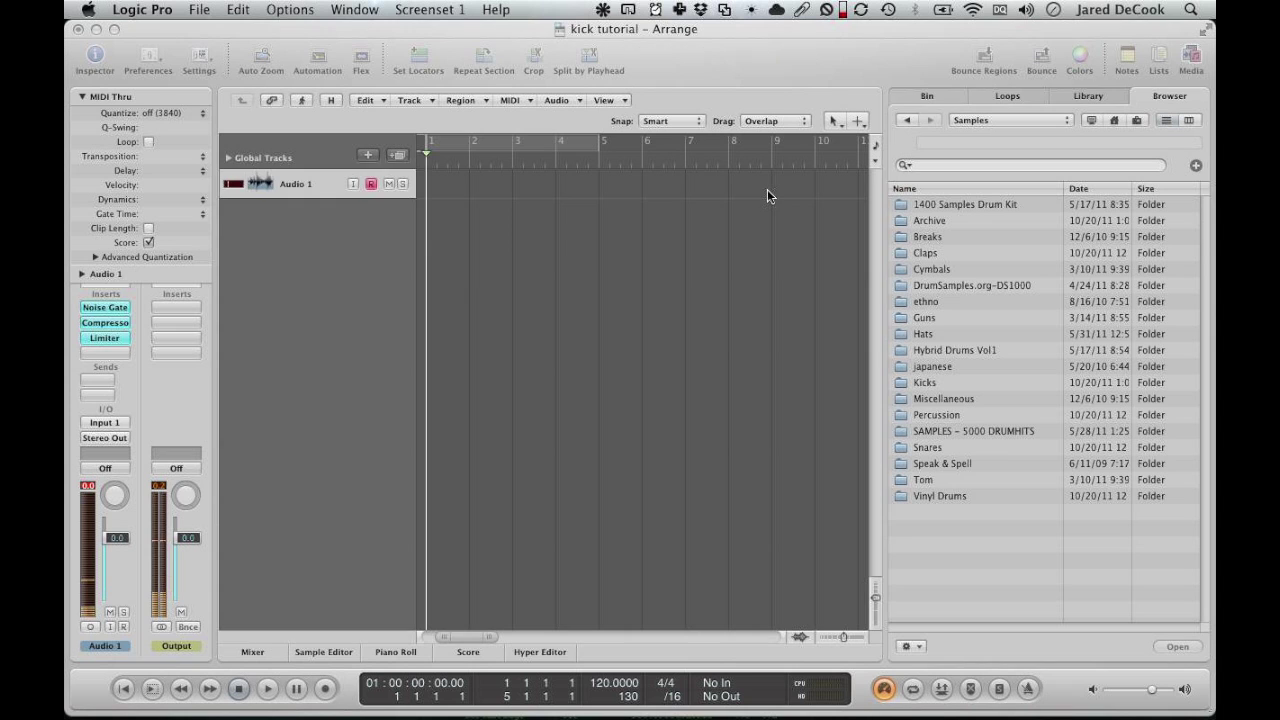
{"action": "left_click", "coordinate": [113, 423]}
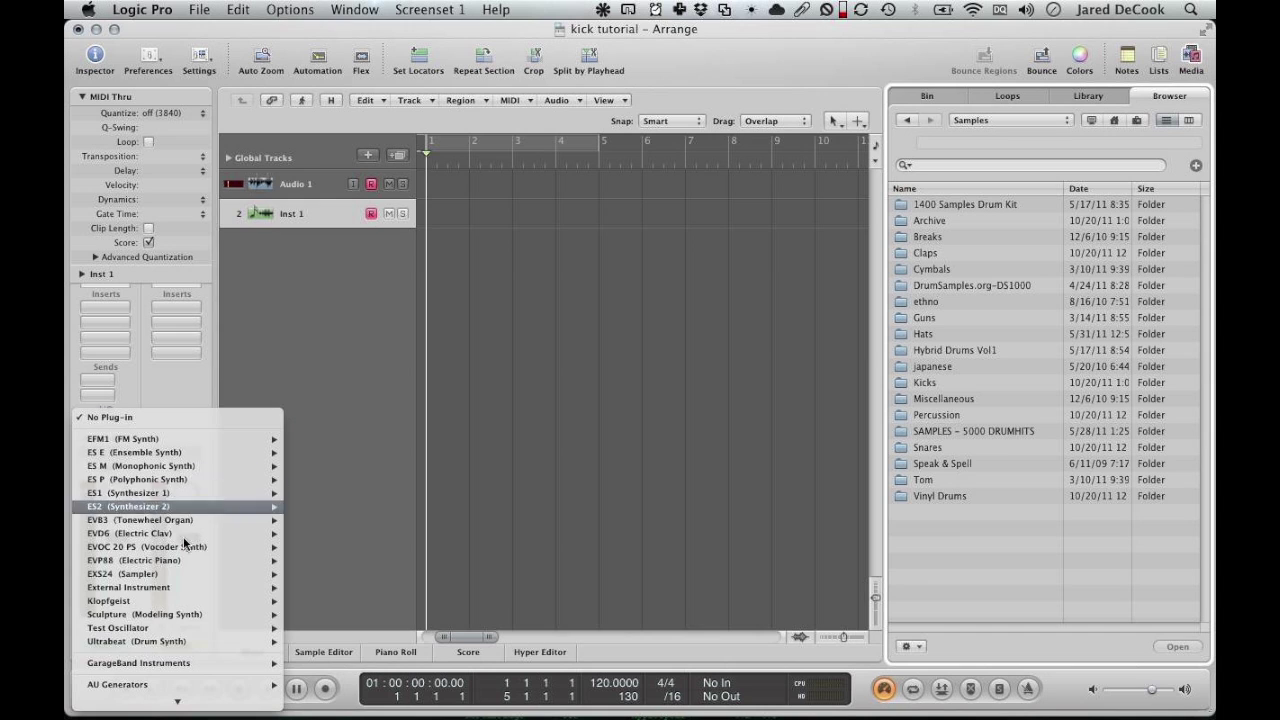
{"action": "mouse_move", "coordinate": [183, 646]}
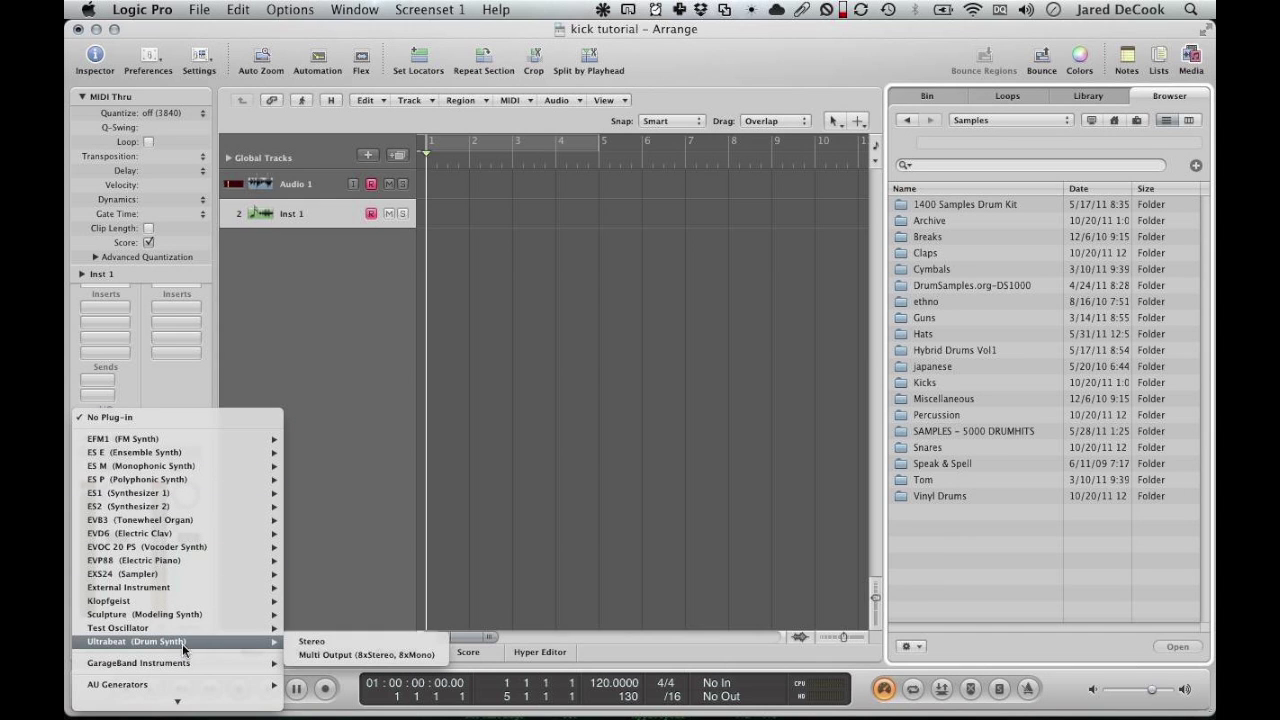
{"action": "left_click", "coordinate": [331, 644]}
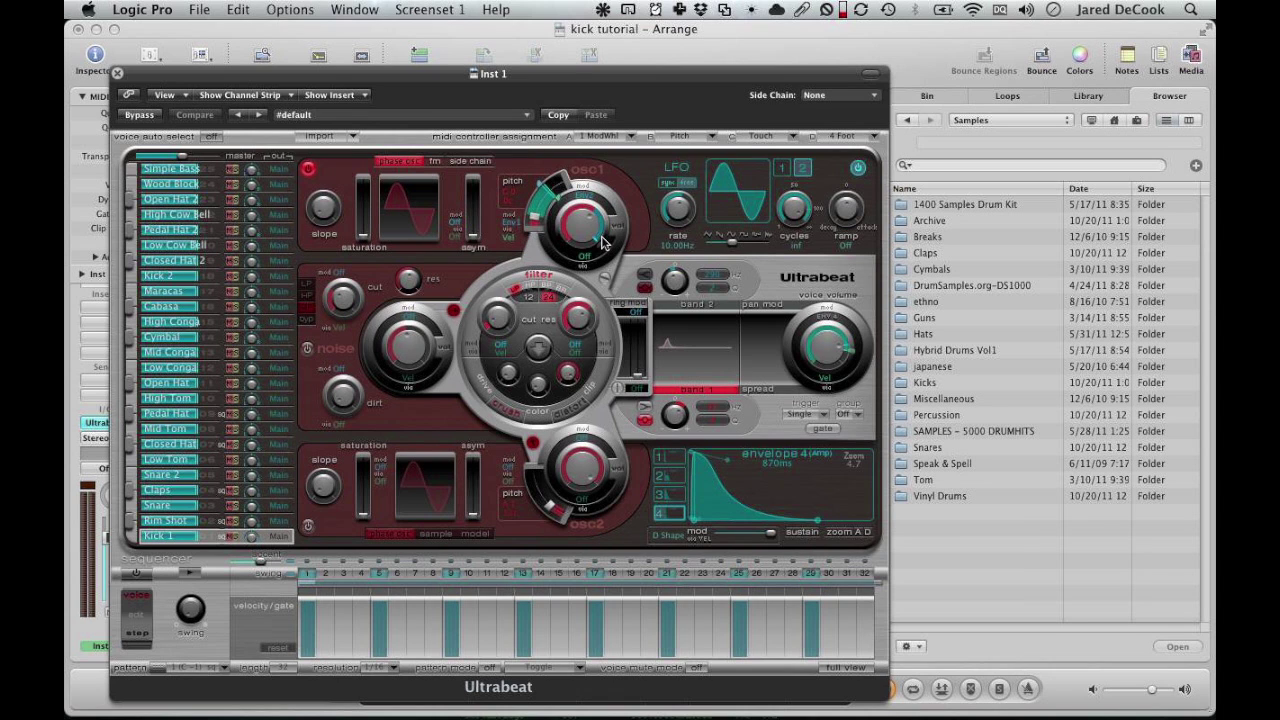
Load the 01 Drum Kits > Drag & Drop Samples setting into Ultrabeat and select voice Sample 01.
{"action": "left_click", "coordinate": [473, 118]}
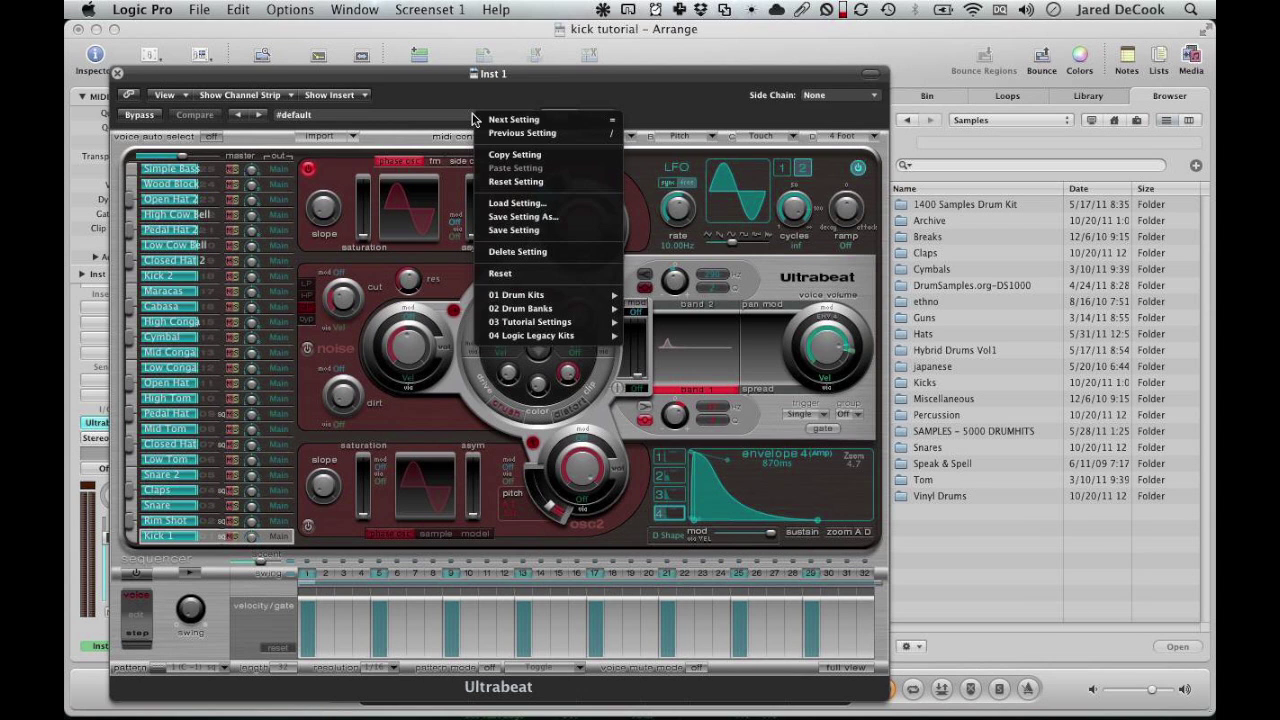
{"action": "mouse_move", "coordinate": [540, 296]}
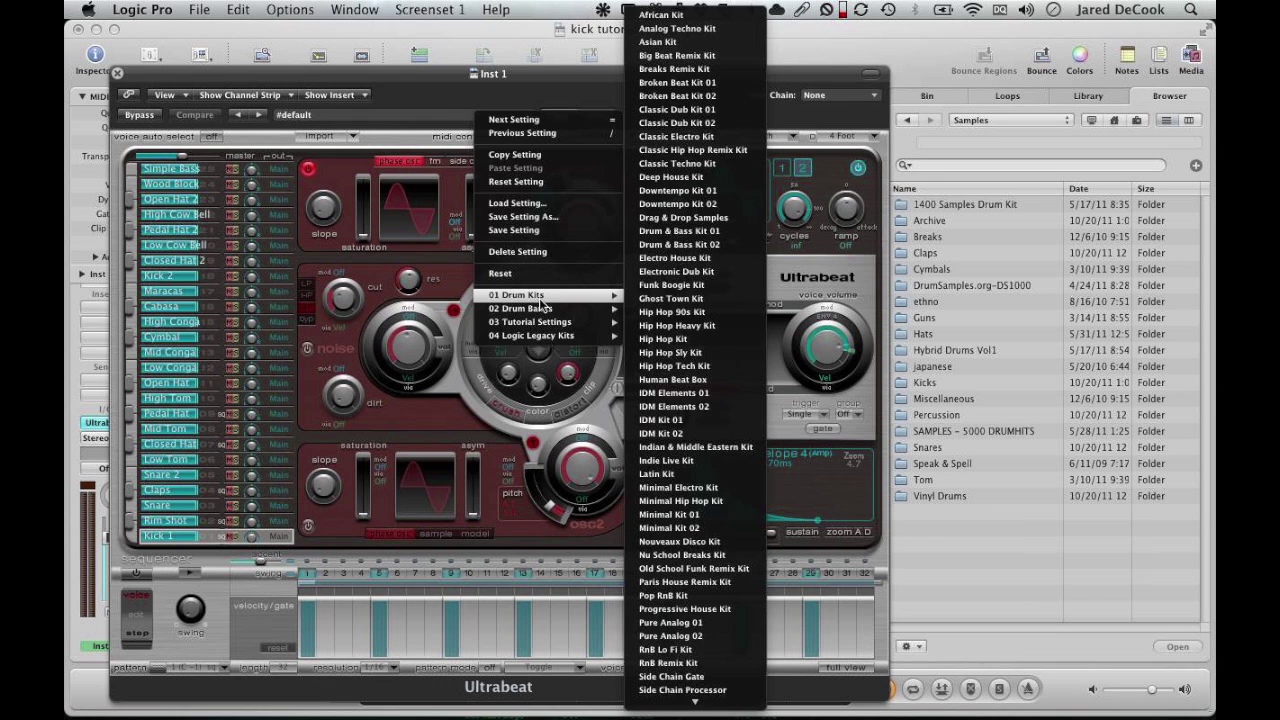
{"action": "left_click", "coordinate": [704, 220]}
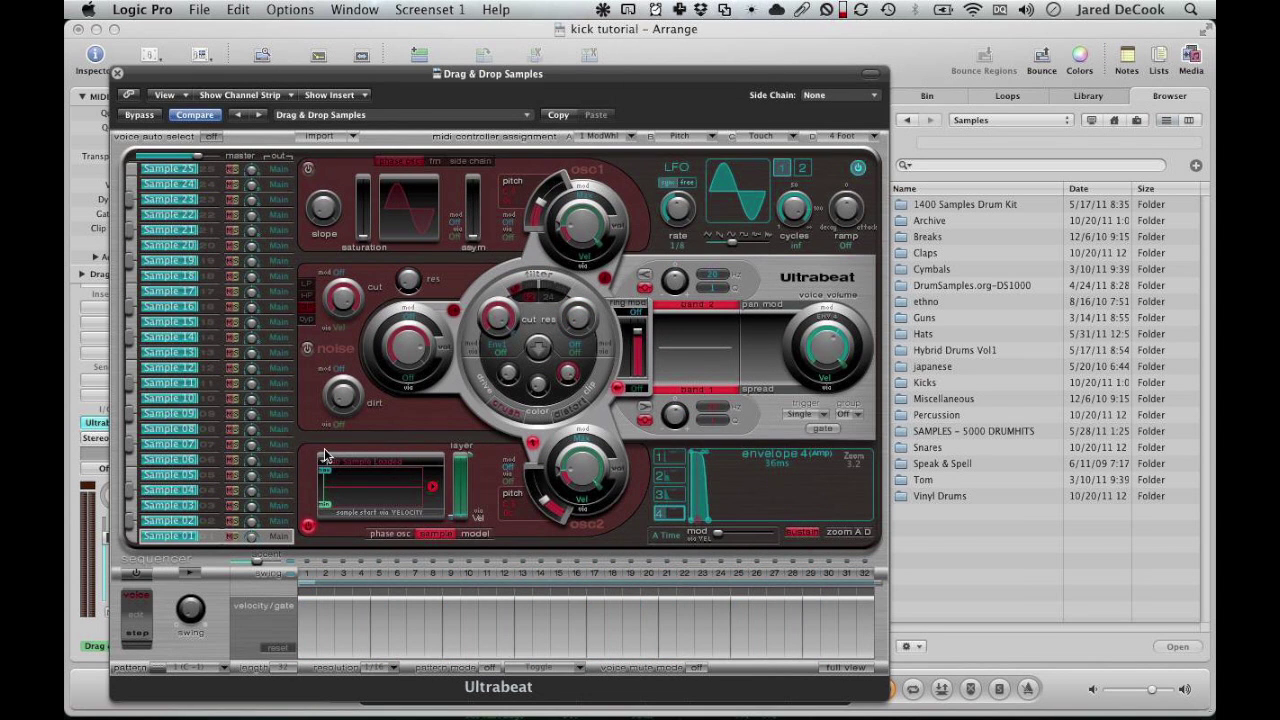
{"action": "left_click", "coordinate": [207, 400]}
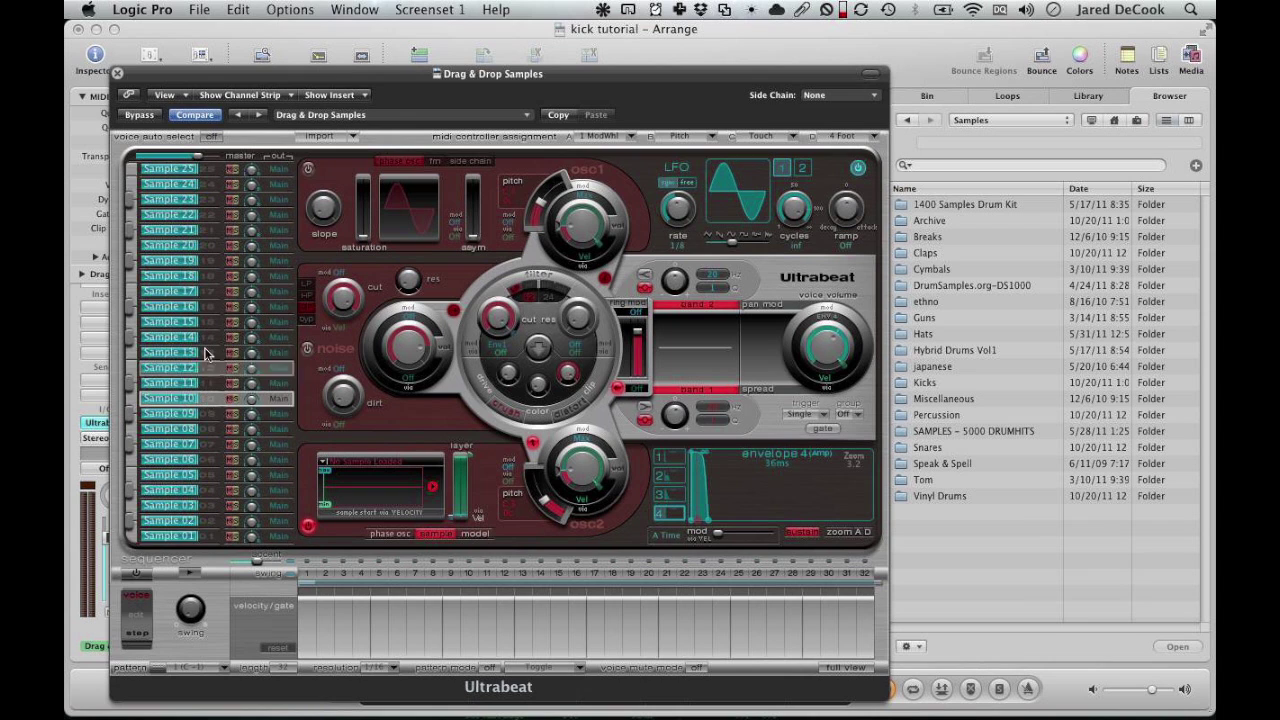
{"action": "left_click", "coordinate": [207, 537]}
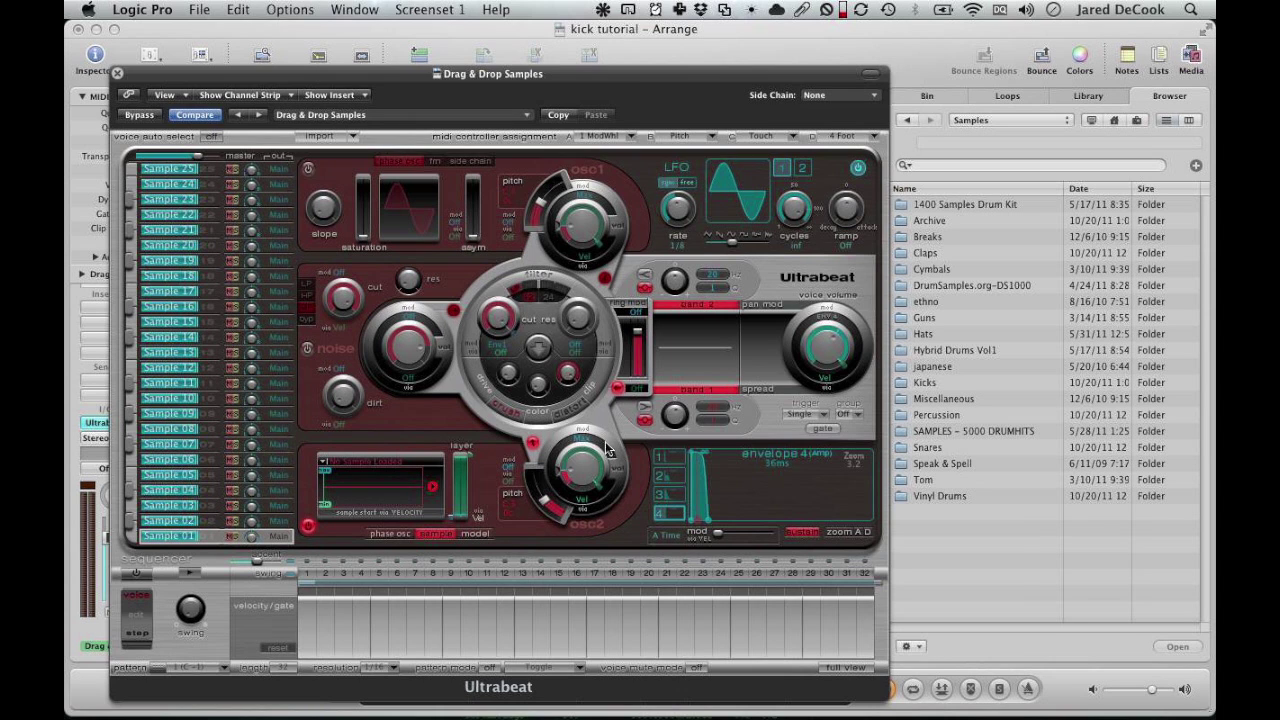
Adjust Sample 01's osc2 volume, keep Vel as modulation source, widen its velocity range, and raise osc2 pitch.
{"action": "left_click_drag", "start_coordinate": [606, 451], "coordinate": [563, 481]}
{"action": "left_click_drag", "start_coordinate": [563, 481], "coordinate": [600, 493]}
{"action": "left_click", "coordinate": [585, 500]}
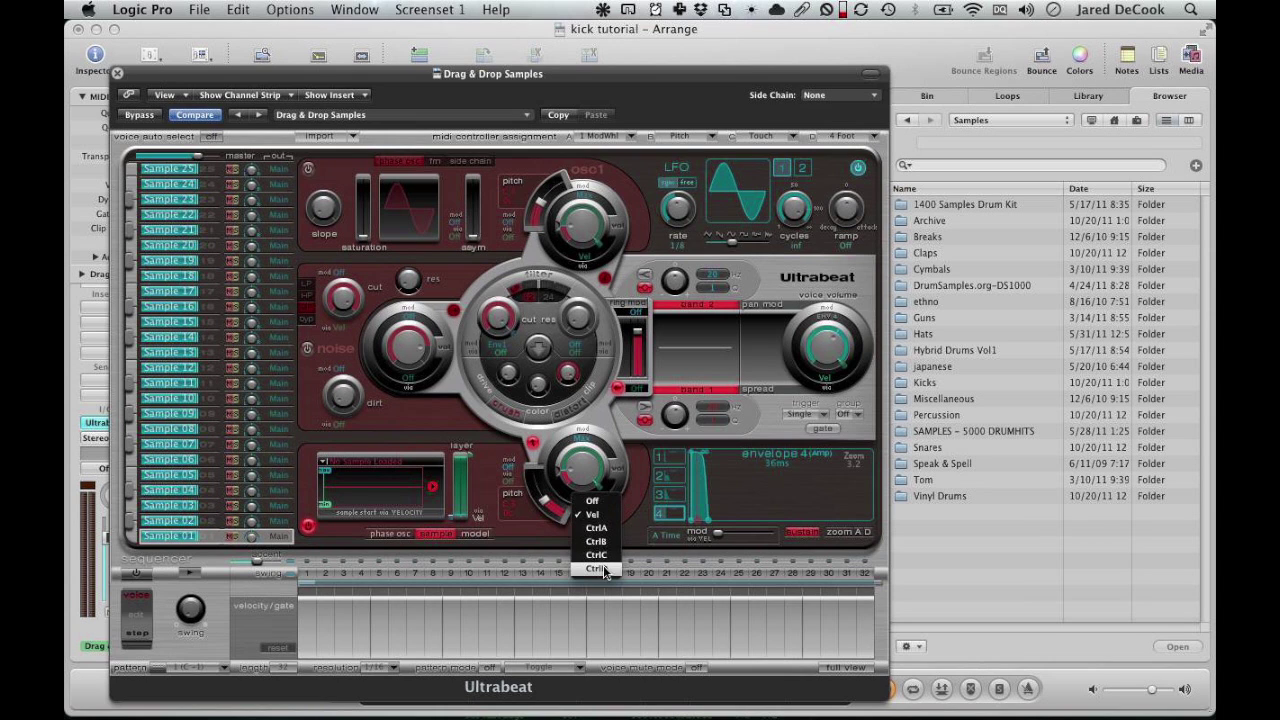
{"action": "left_click", "coordinate": [610, 516]}
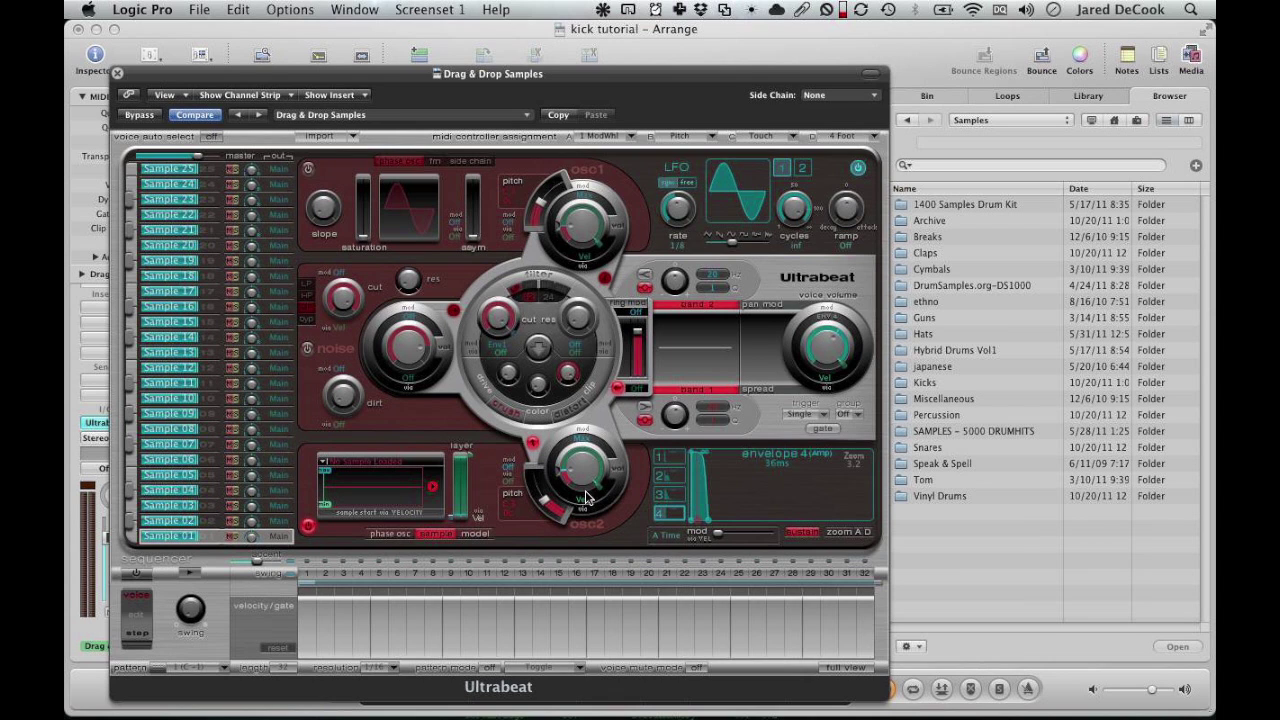
{"action": "left_click_drag", "start_coordinate": [604, 492], "coordinate": [547, 512]}
{"action": "mouse_move", "coordinate": [545, 508]}
{"action": "left_mouse_down"}
{"action": "mouse_move", "coordinate": [538, 482]}
{"action": "mouse_move", "coordinate": [541, 508]}
{"action": "mouse_move", "coordinate": [556, 512]}
{"action": "mouse_move", "coordinate": [547, 507]}
{"action": "left_mouse_up"}
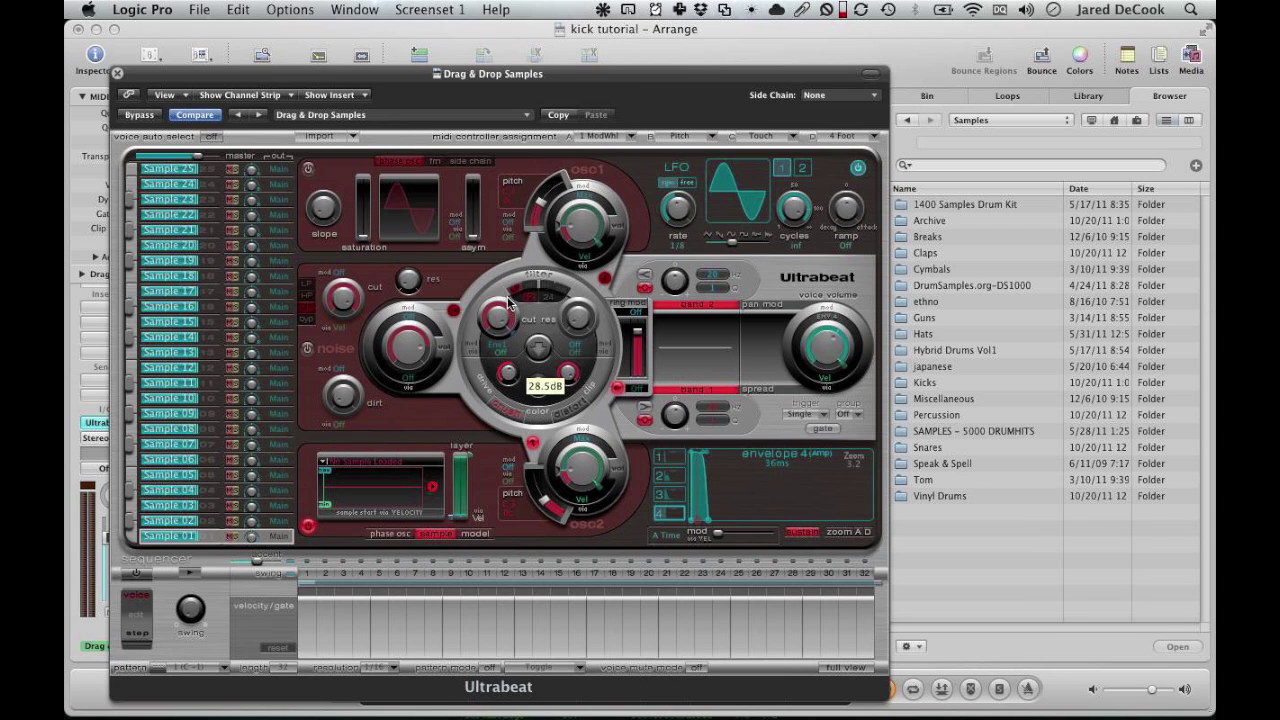
Set the filter's small knob to 0.0 dB and adjust its lower setting and drive level.
{"action": "left_click_drag", "start_coordinate": [565, 390], "coordinate": [537, 284]}
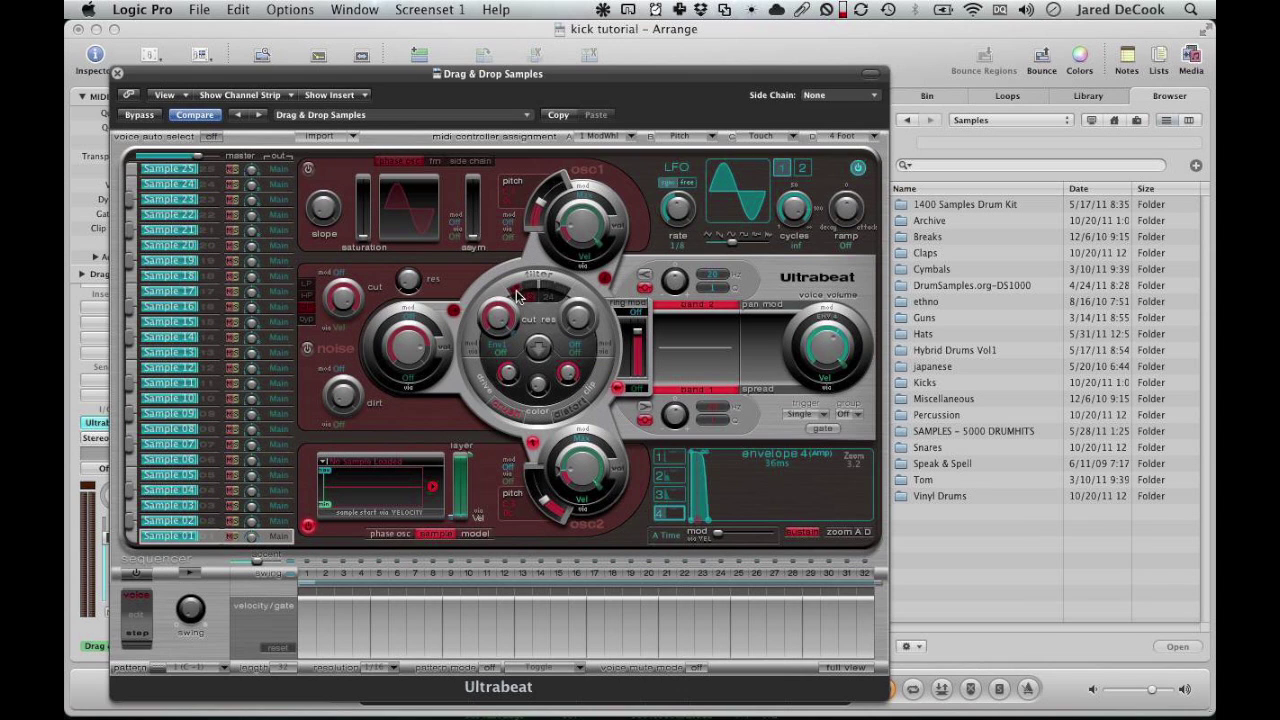
{"action": "left_click_drag", "start_coordinate": [540, 388], "coordinate": [565, 405]}
{"action": "left_click", "coordinate": [508, 375]}
Sweep the band 2 EQ frequency, change its filter type, then switch band 2 off.
{"action": "left_click", "coordinate": [708, 280]}
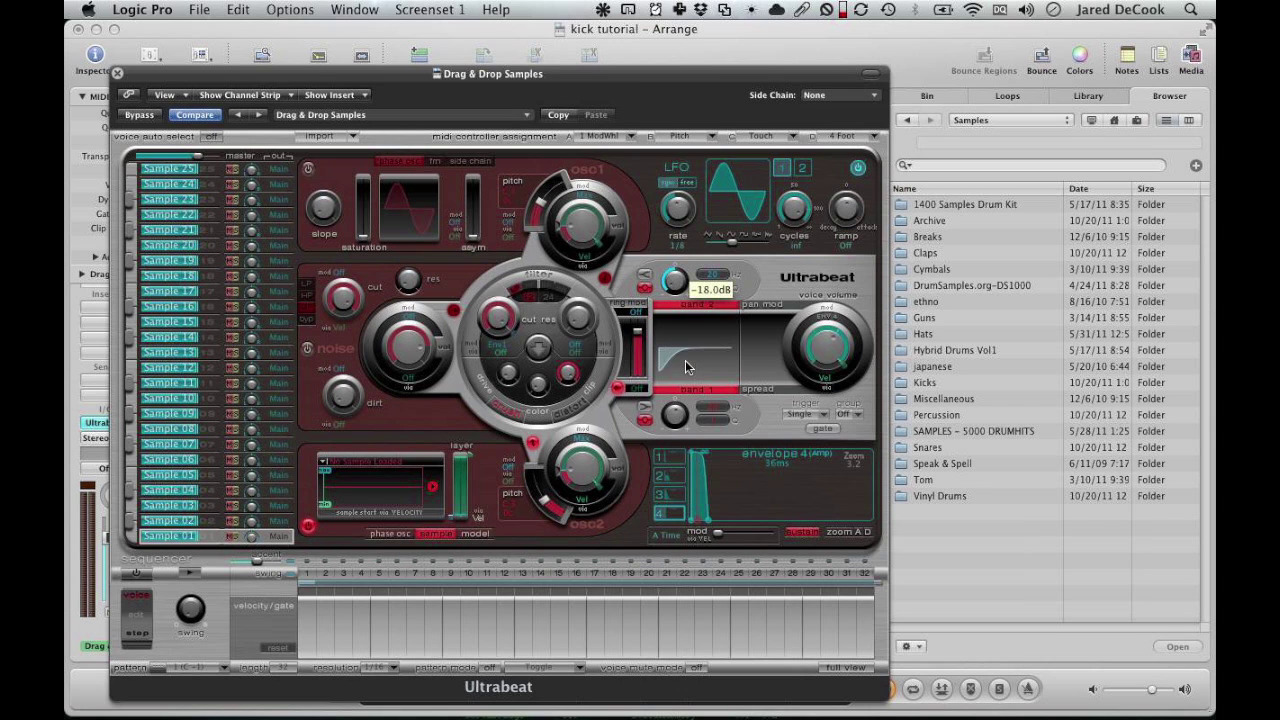
{"action": "left_click_drag", "start_coordinate": [713, 280], "coordinate": [716, 205]}
{"action": "left_click", "coordinate": [643, 277]}
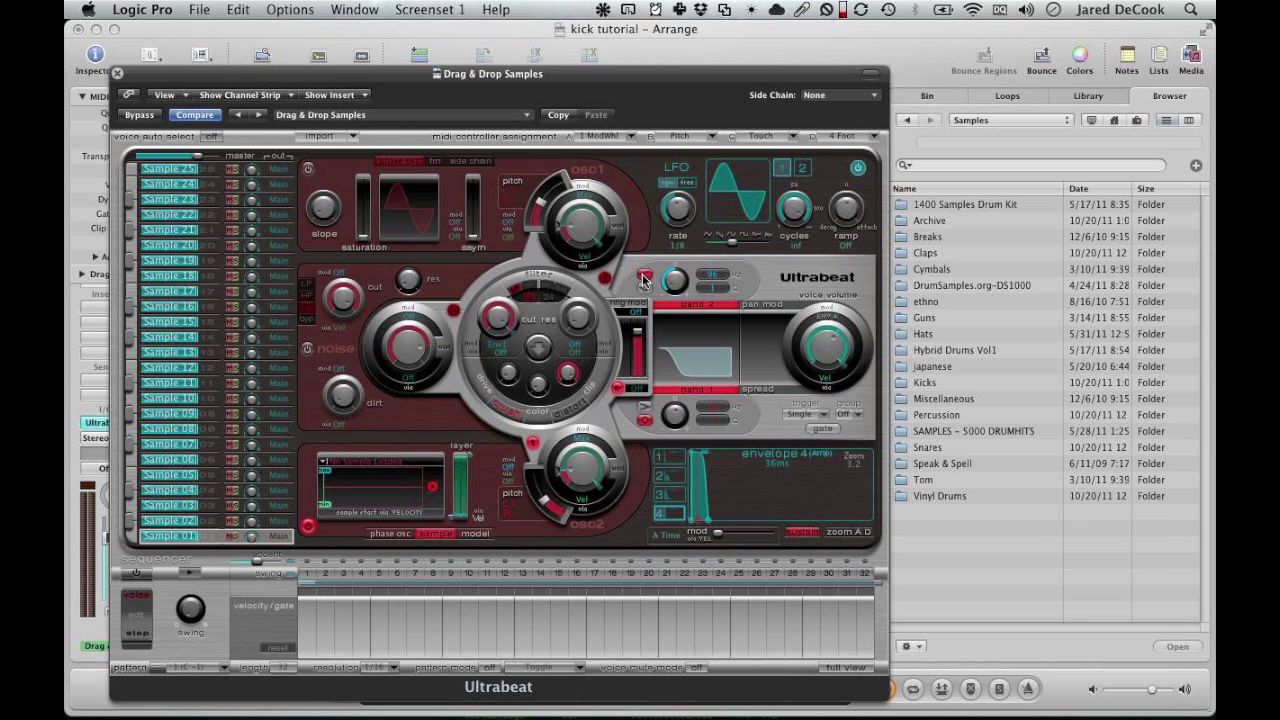
{"action": "left_click_drag", "start_coordinate": [716, 281], "coordinate": [724, 185]}
{"action": "left_click", "coordinate": [643, 275]}
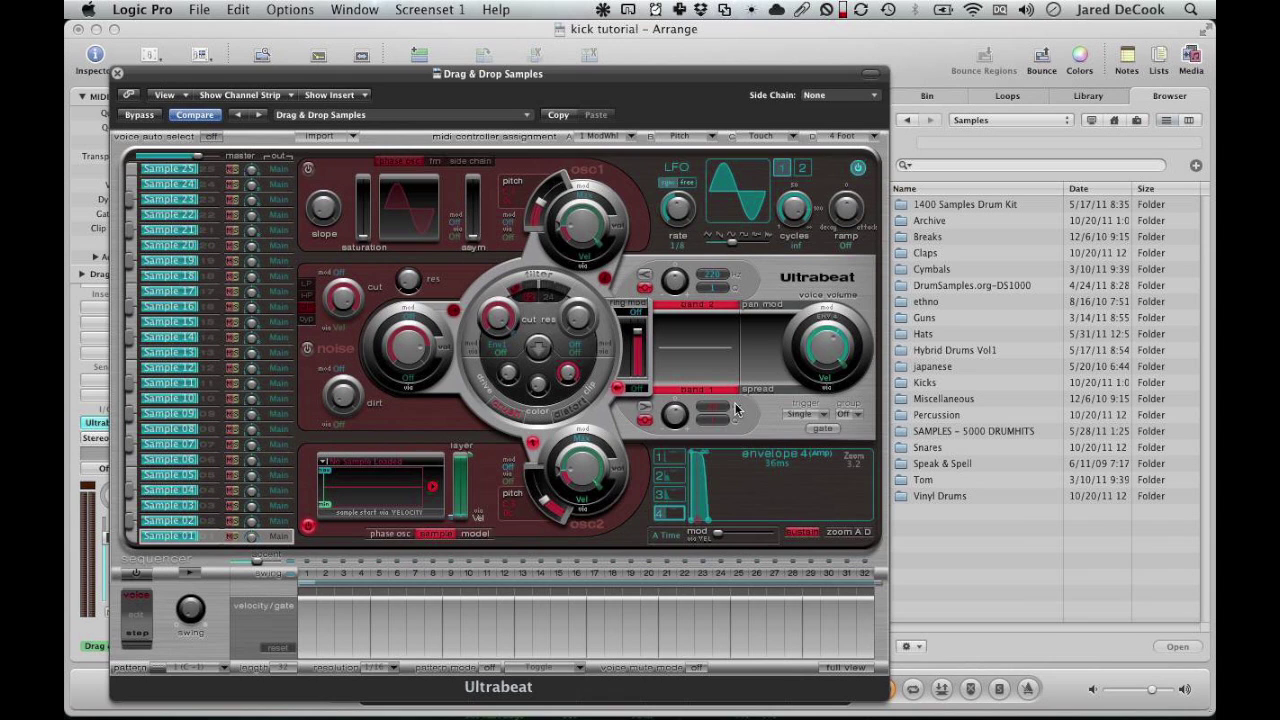
Compare envelopes 1 and 4 and check amplitude envelope 4's attack time.
{"action": "left_click", "coordinate": [668, 457]}
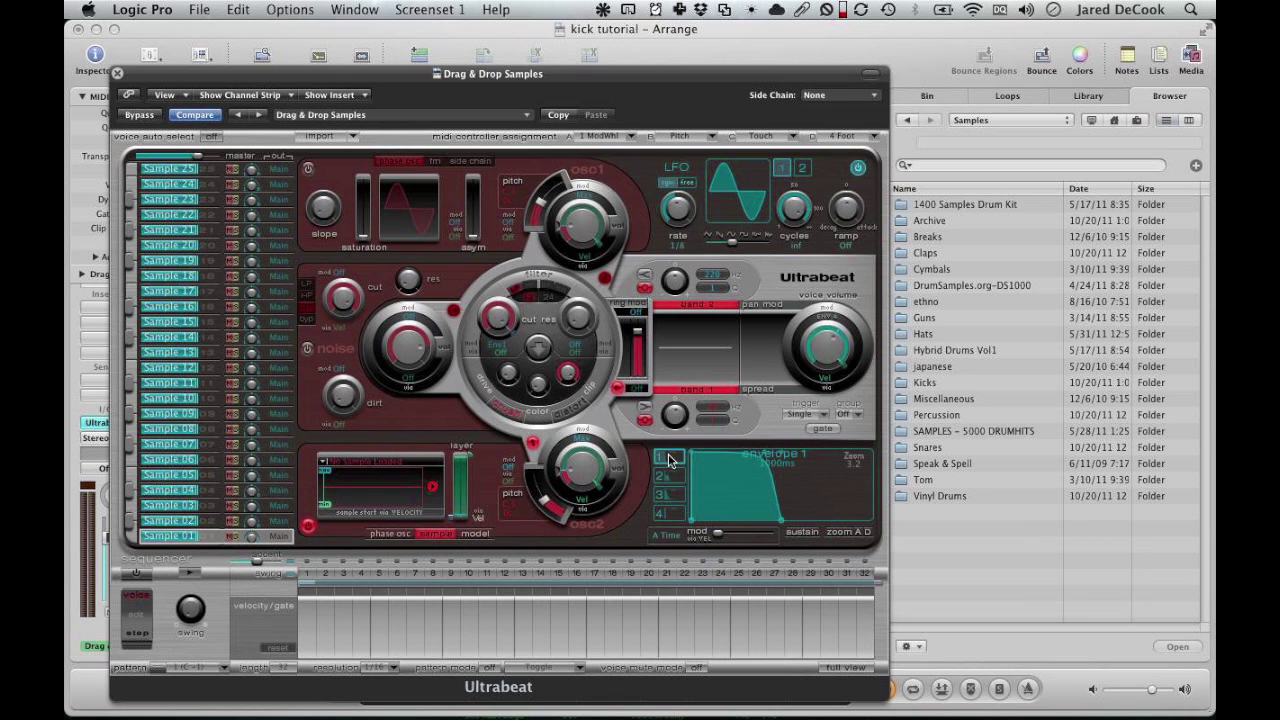
{"action": "left_click", "coordinate": [667, 514]}
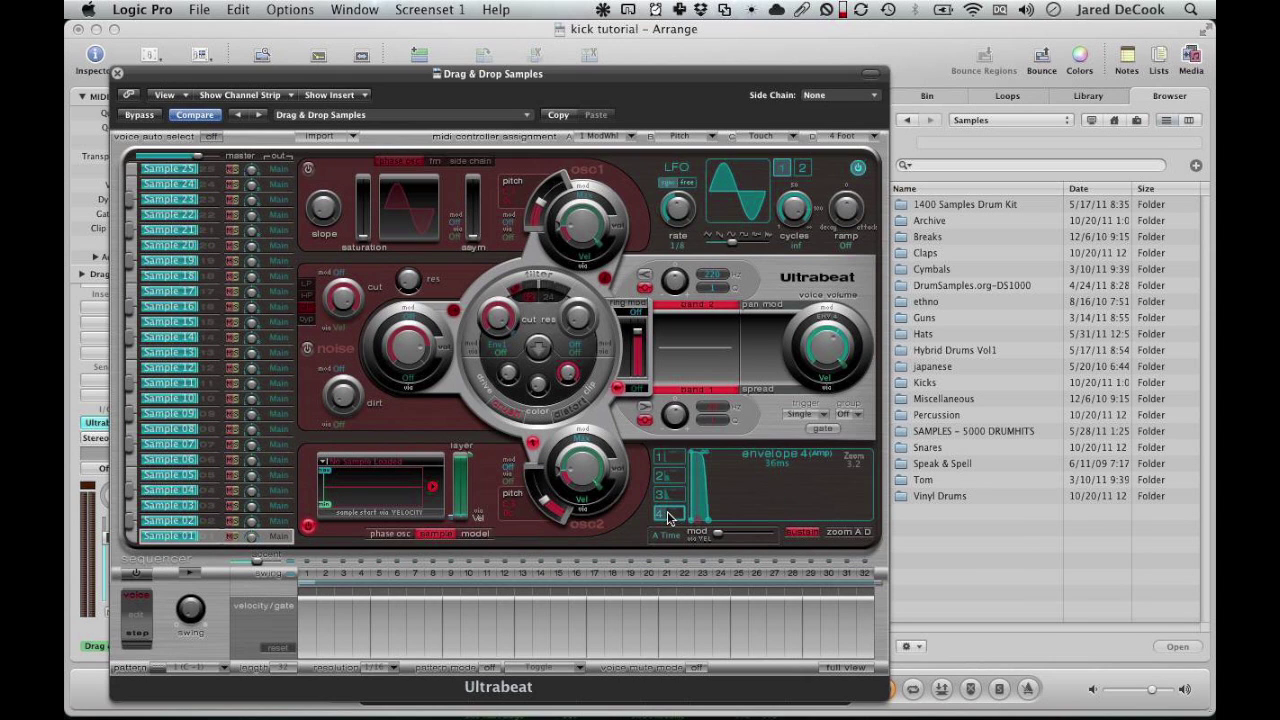
{"action": "left_click", "coordinate": [668, 459]}
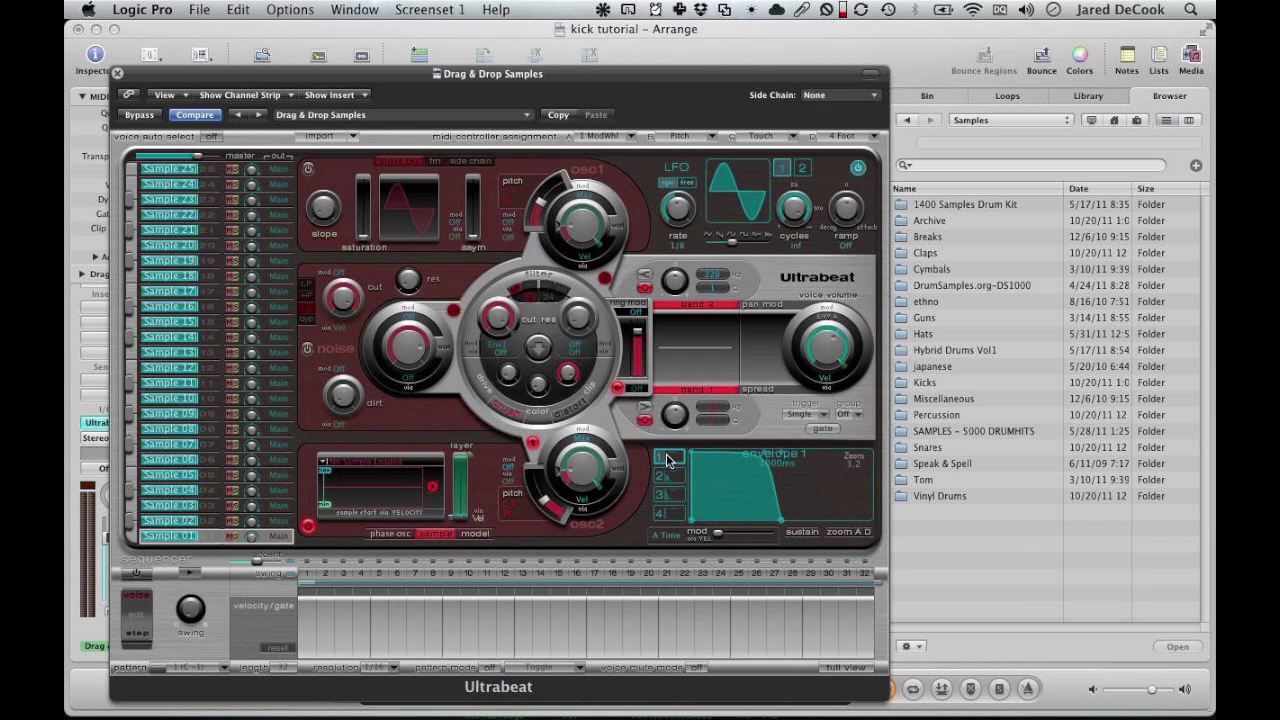
{"action": "left_click", "coordinate": [670, 515]}
{"action": "left_click", "coordinate": [697, 473]}
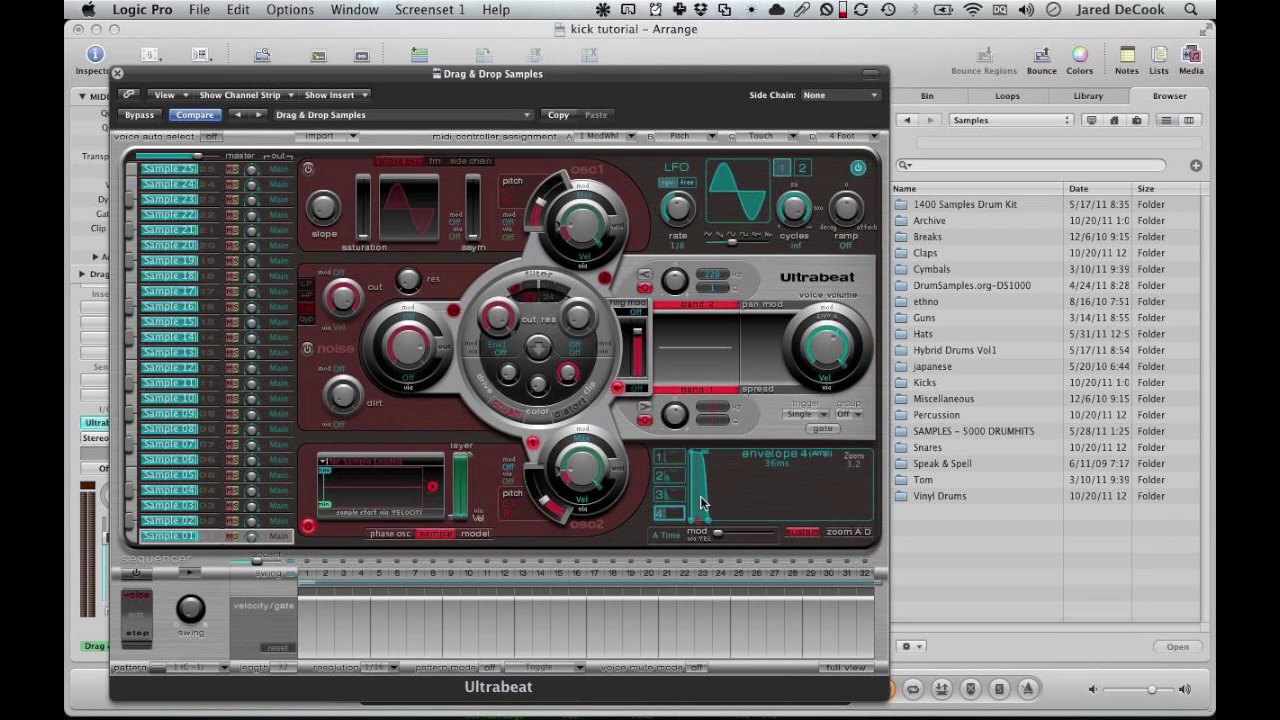
Shorten envelope 4's decay into a punchy spike and disable its sustain.
{"action": "mouse_move", "coordinate": [688, 522]}
{"action": "mouse_move", "coordinate": [698, 472]}
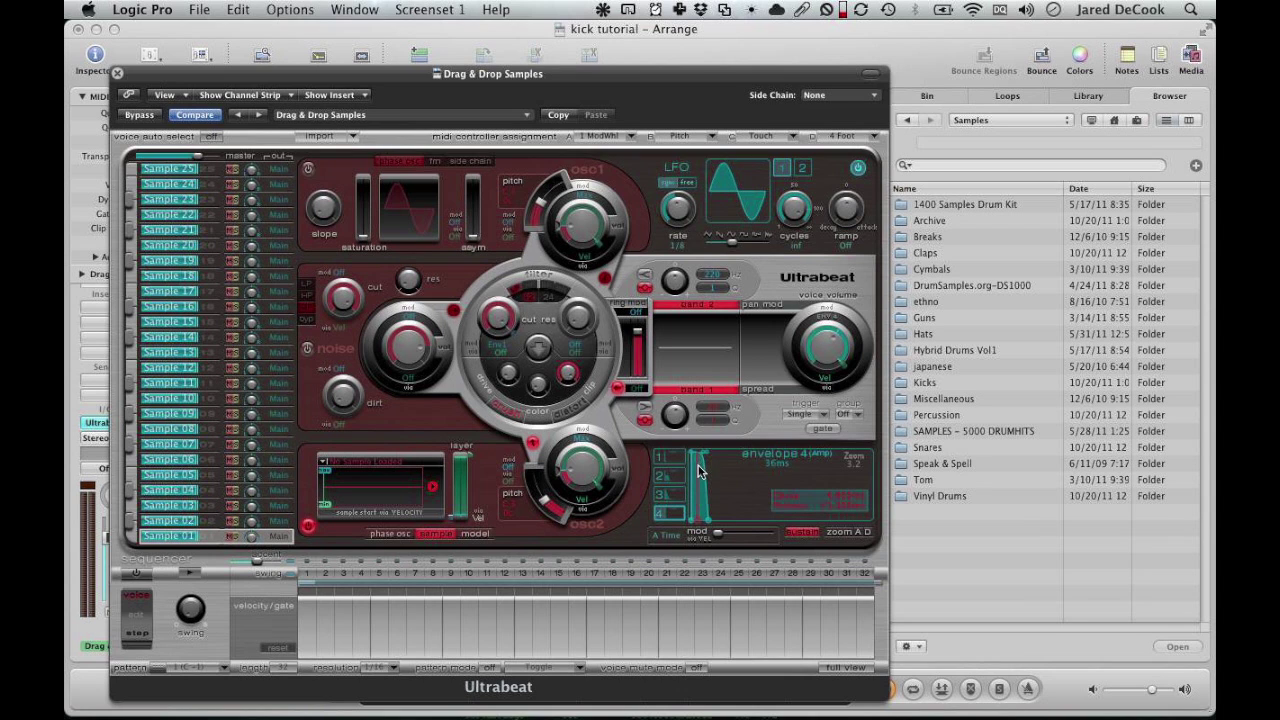
{"action": "mouse_move", "coordinate": [700, 465]}
{"action": "left_mouse_down"}
{"action": "mouse_move", "coordinate": [697, 527]}
{"action": "mouse_move", "coordinate": [703, 462]}
{"action": "left_mouse_up"}
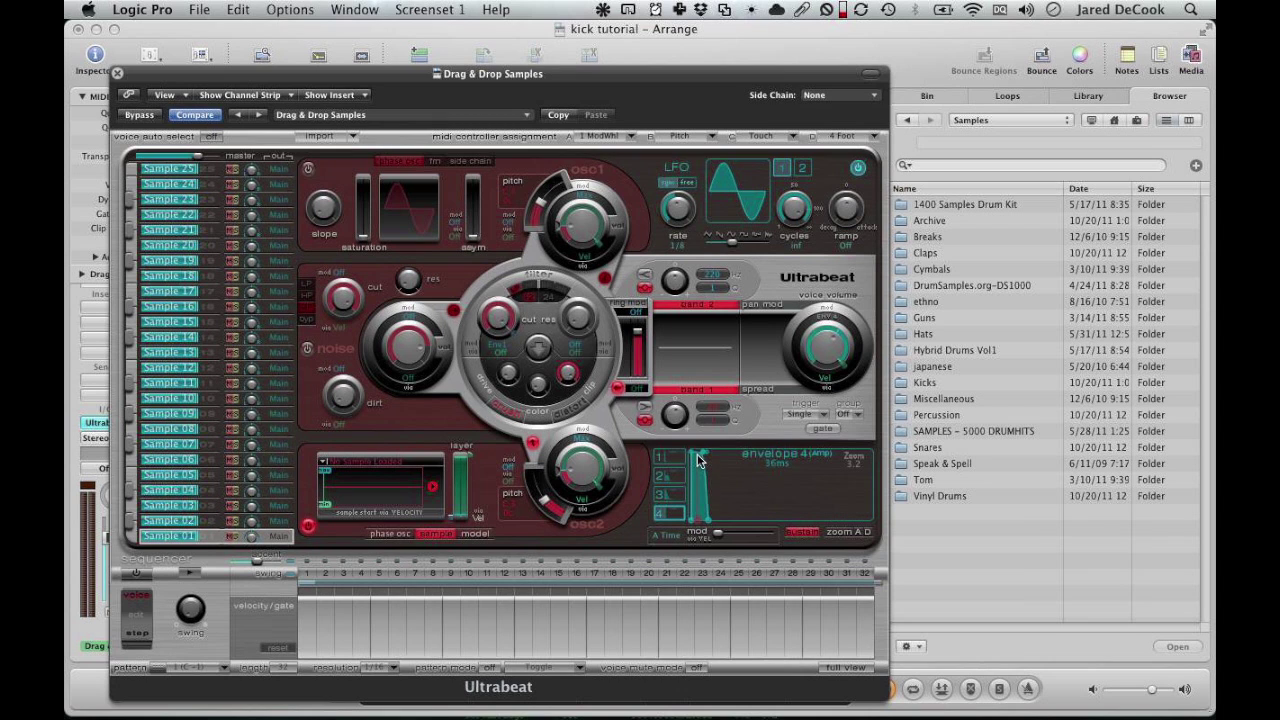
{"action": "left_click", "coordinate": [808, 537]}
{"action": "mouse_move", "coordinate": [693, 487]}
Browse via the path list to the Winston volume, then Samples, then the Kicks folder.
{"action": "double_click", "coordinate": [925, 381]}
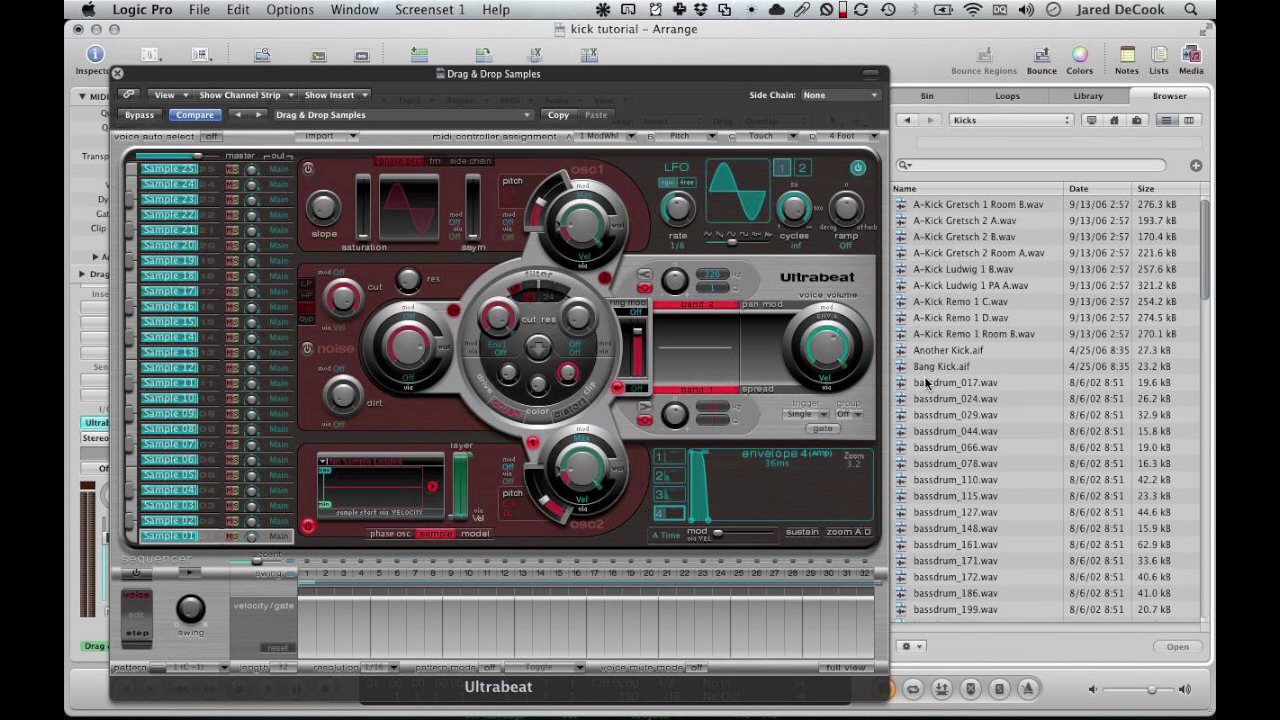
{"action": "left_click", "coordinate": [1191, 57]}
{"action": "left_click", "coordinate": [1191, 57]}
{"action": "left_click", "coordinate": [1069, 118]}
{"action": "left_click", "coordinate": [1065, 118]}
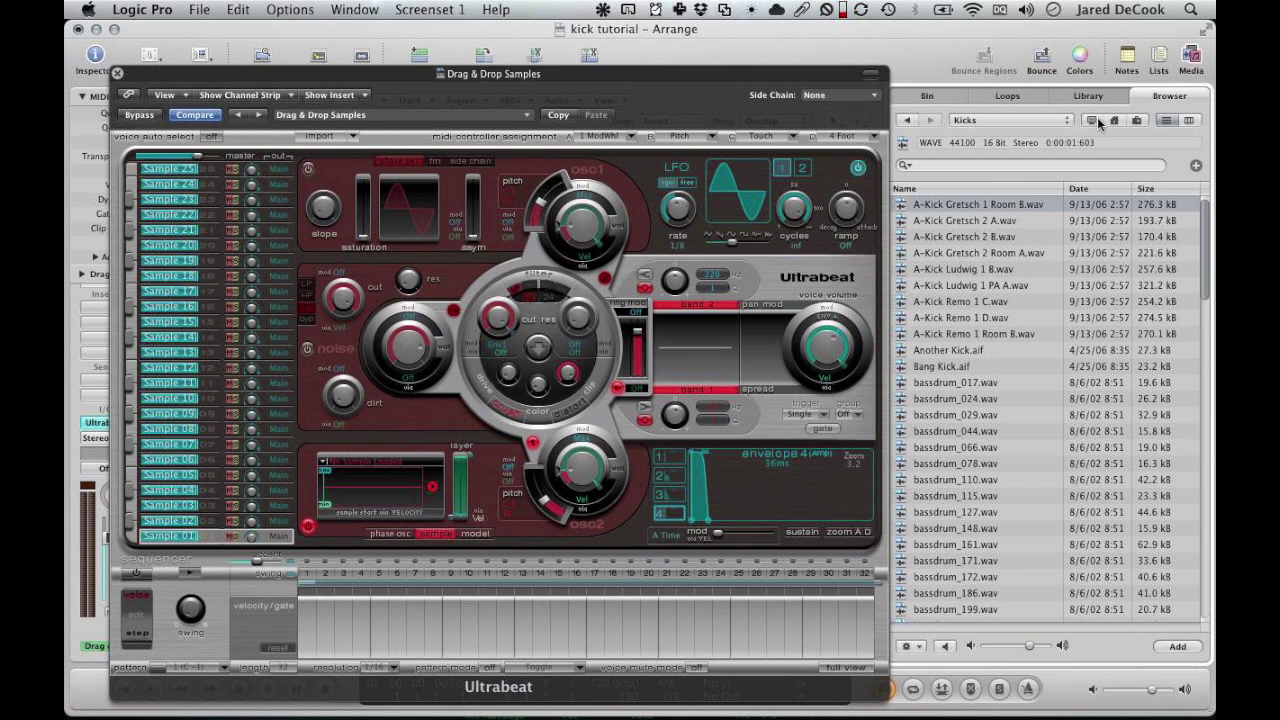
{"action": "left_click", "coordinate": [1092, 120]}
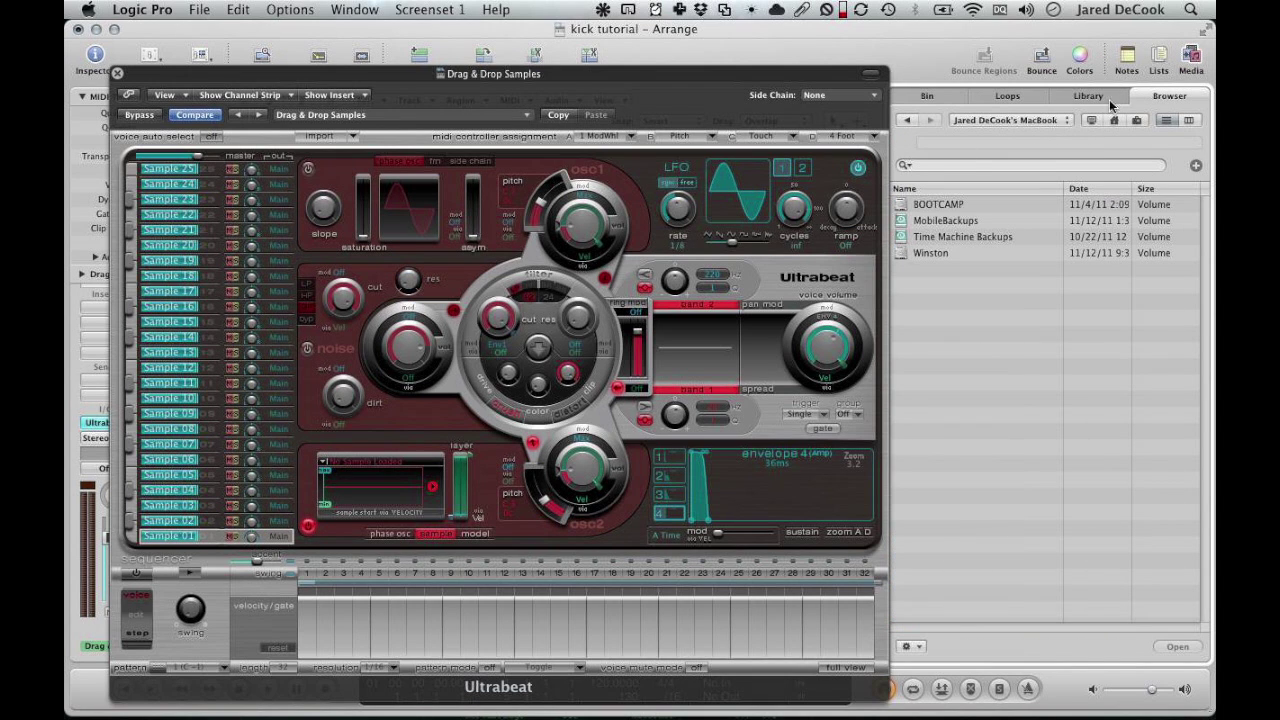
{"action": "double_click", "coordinate": [925, 253]}
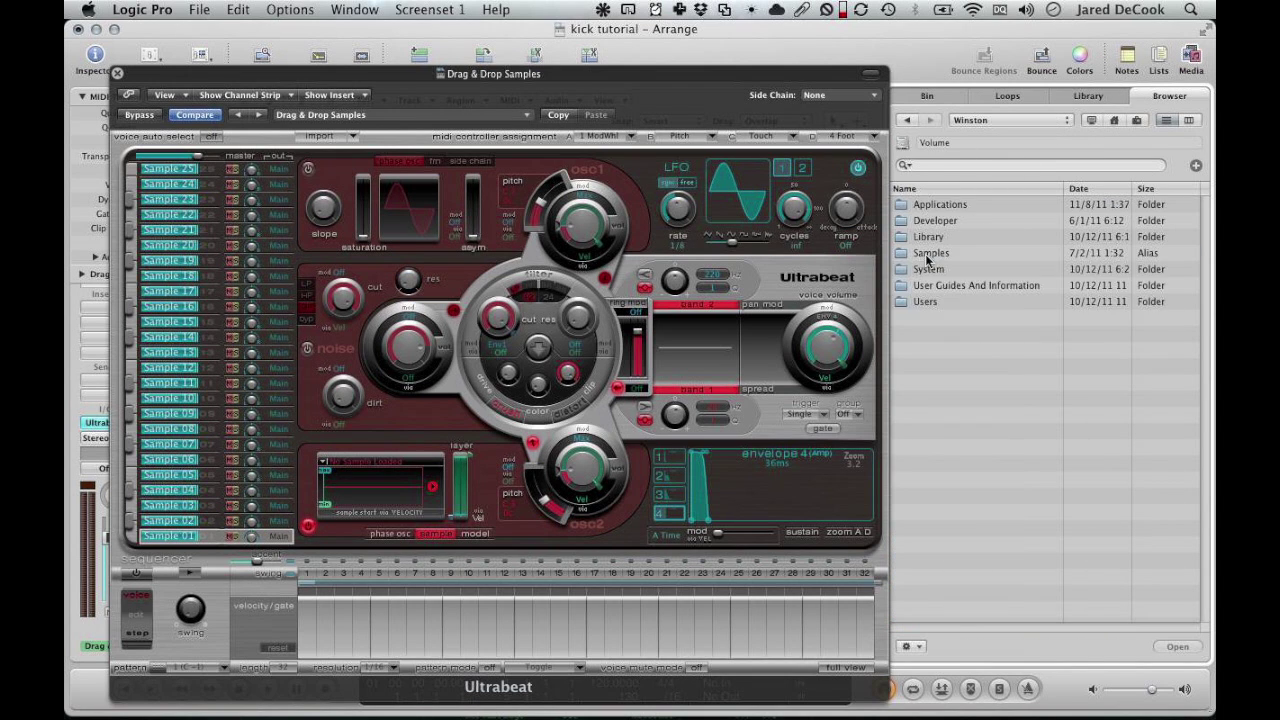
{"action": "double_click", "coordinate": [940, 255]}
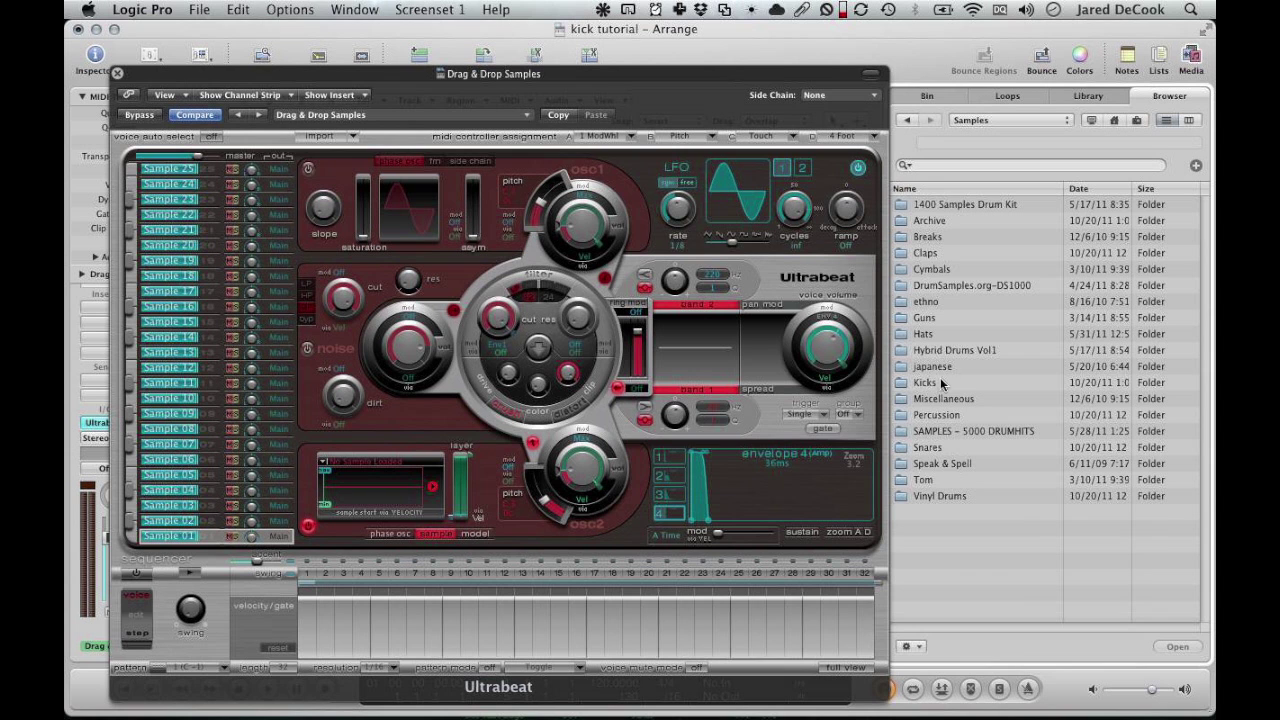
{"action": "double_click", "coordinate": [932, 383]}
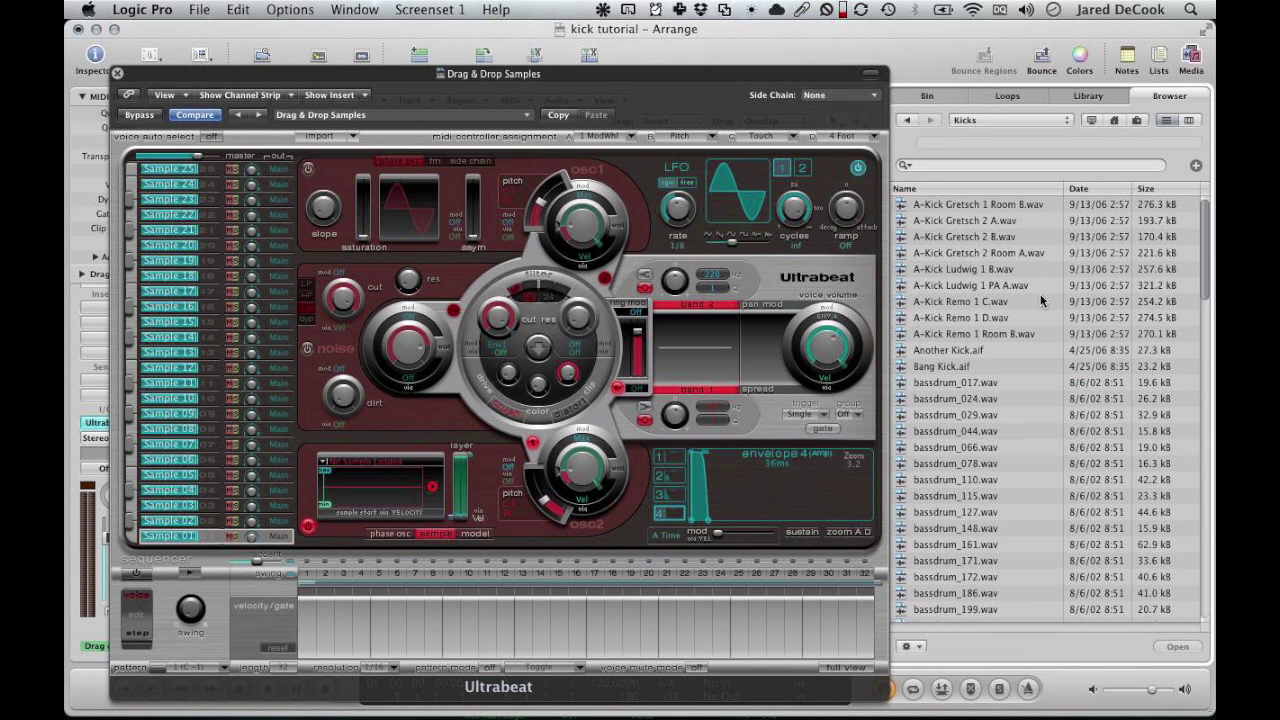
Audition kick samples in the Kicks folder, starting at BTAAADA.WAV and stepping down the list.
{"action": "scroll", "coordinate": [1040, 300], "scroll_direction": "down", "scroll_amount": 10}
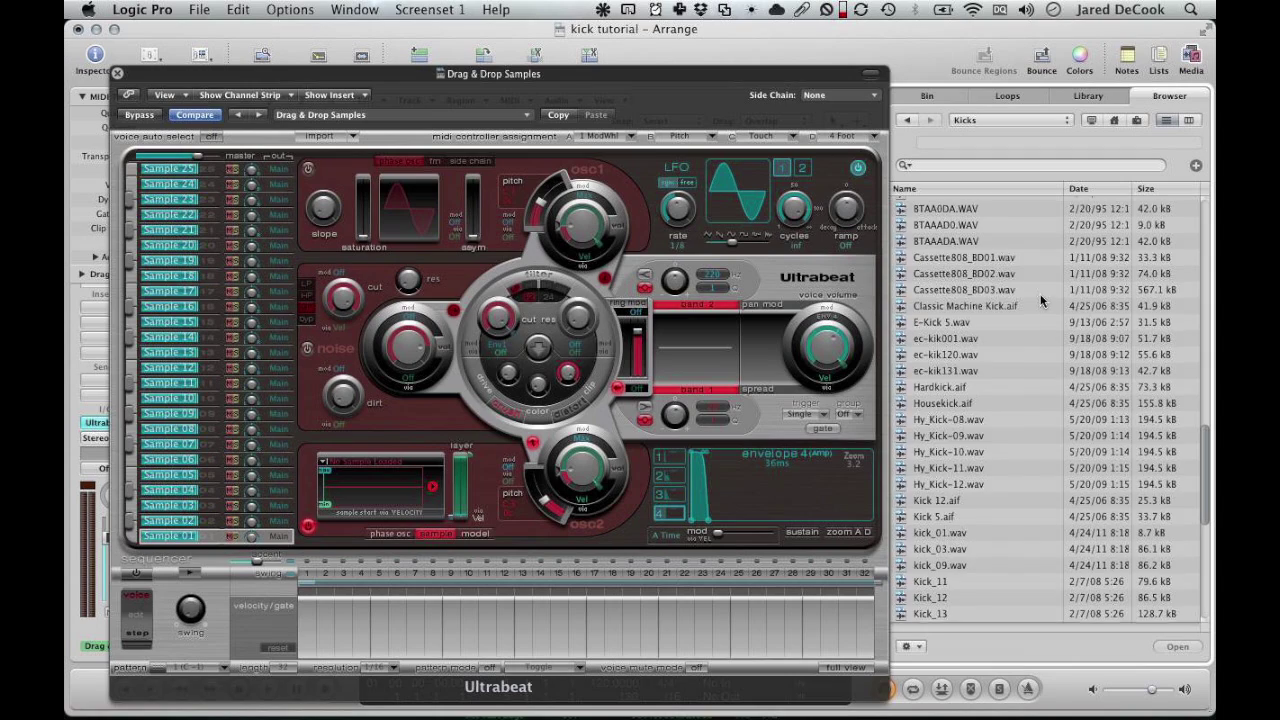
{"action": "scroll", "coordinate": [1040, 300], "scroll_direction": "up", "scroll_amount": 8}
{"action": "scroll", "coordinate": [1040, 300], "scroll_direction": "up", "scroll_amount": 4}
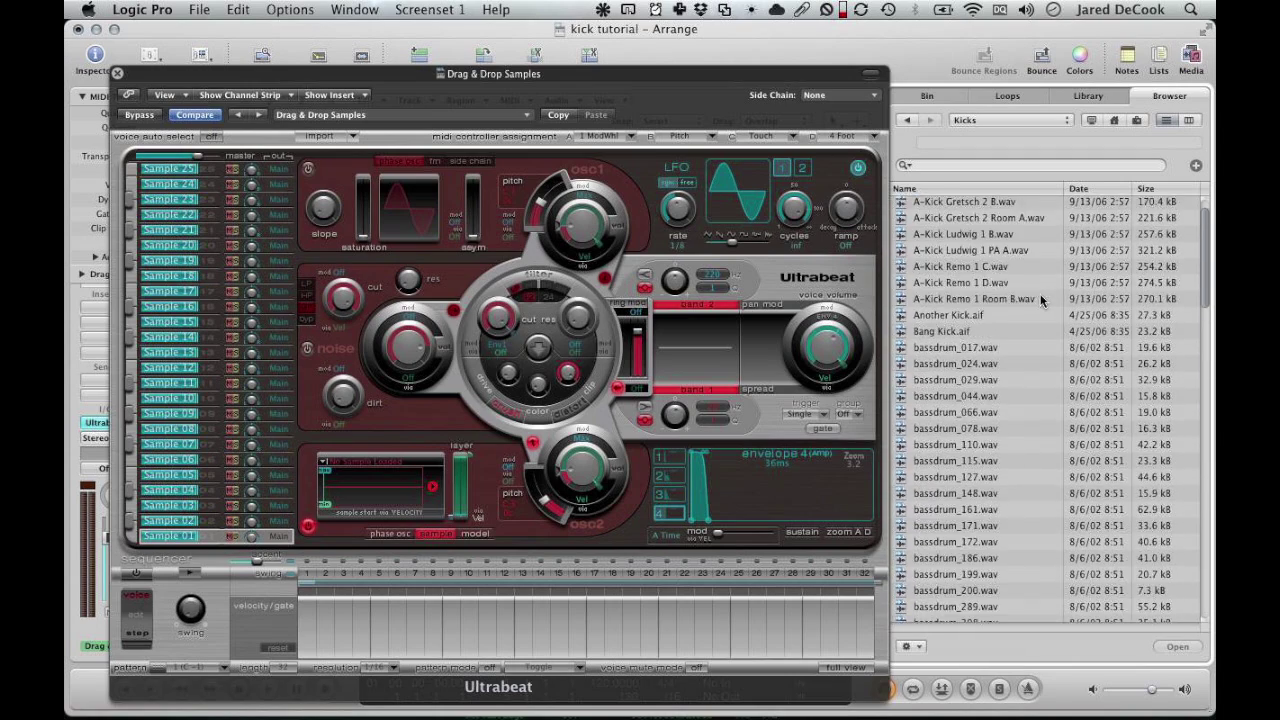
{"action": "scroll", "coordinate": [1040, 300], "scroll_direction": "down", "scroll_amount": 8}
{"action": "scroll", "coordinate": [1040, 300], "scroll_direction": "up", "scroll_amount": 3}
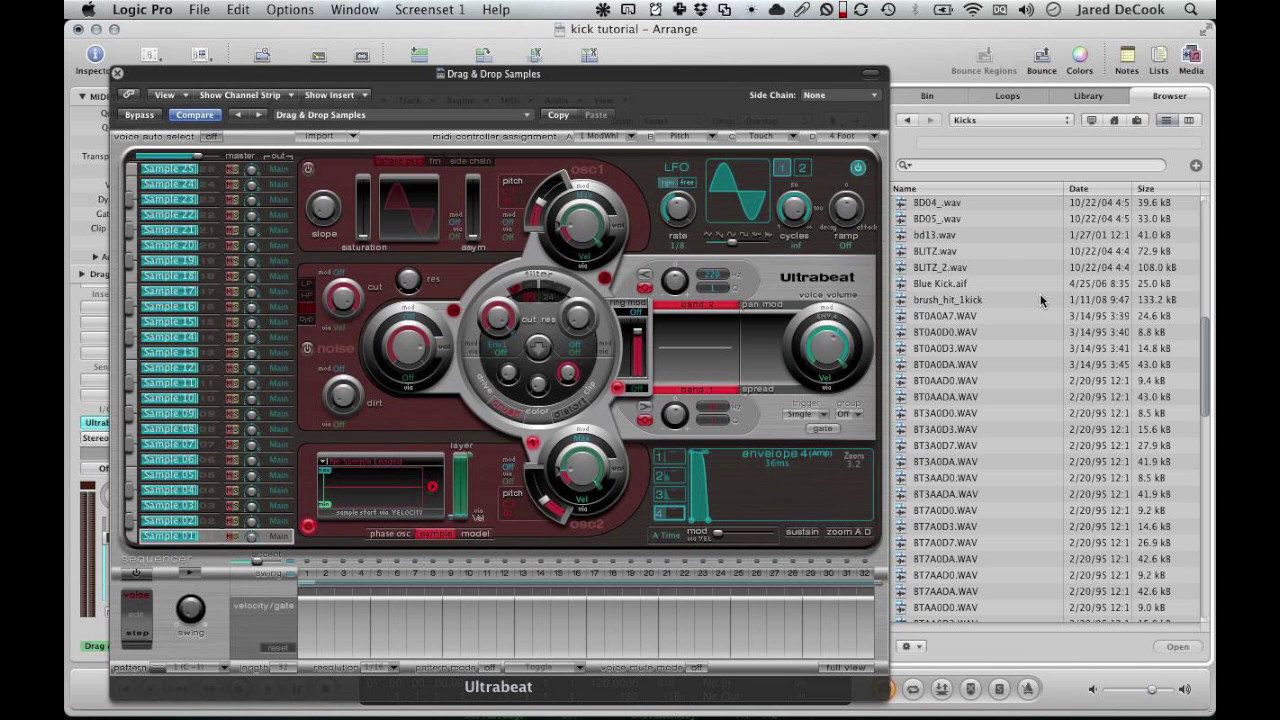
{"action": "scroll", "coordinate": [996, 254], "scroll_direction": "down", "scroll_amount": 5}
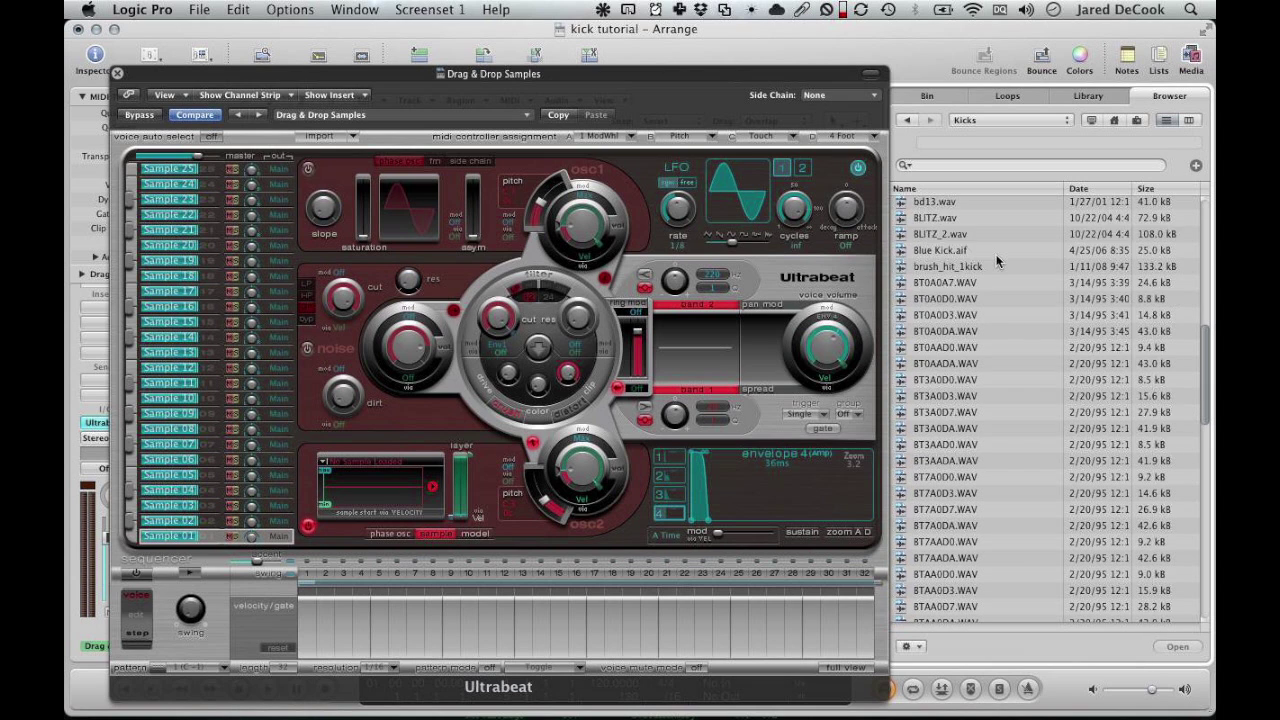
{"action": "scroll", "coordinate": [996, 254], "scroll_direction": "down", "scroll_amount": 3}
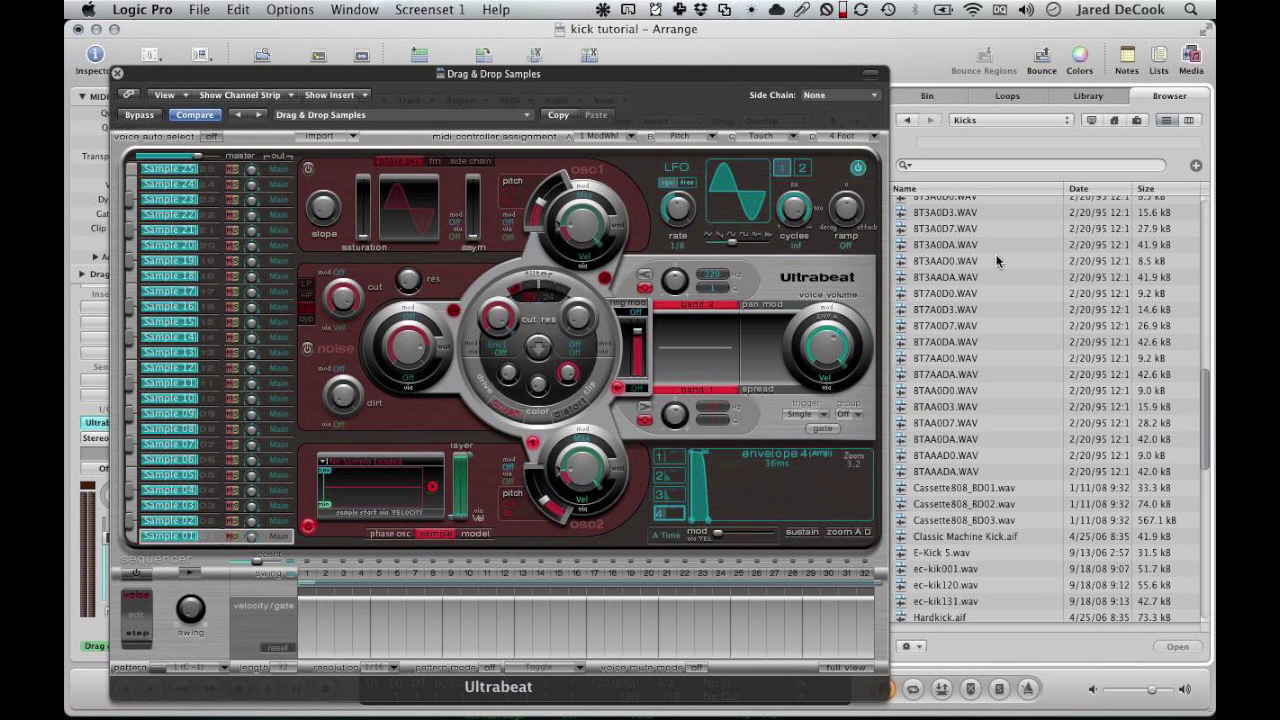
{"action": "left_click", "coordinate": [949, 471]}
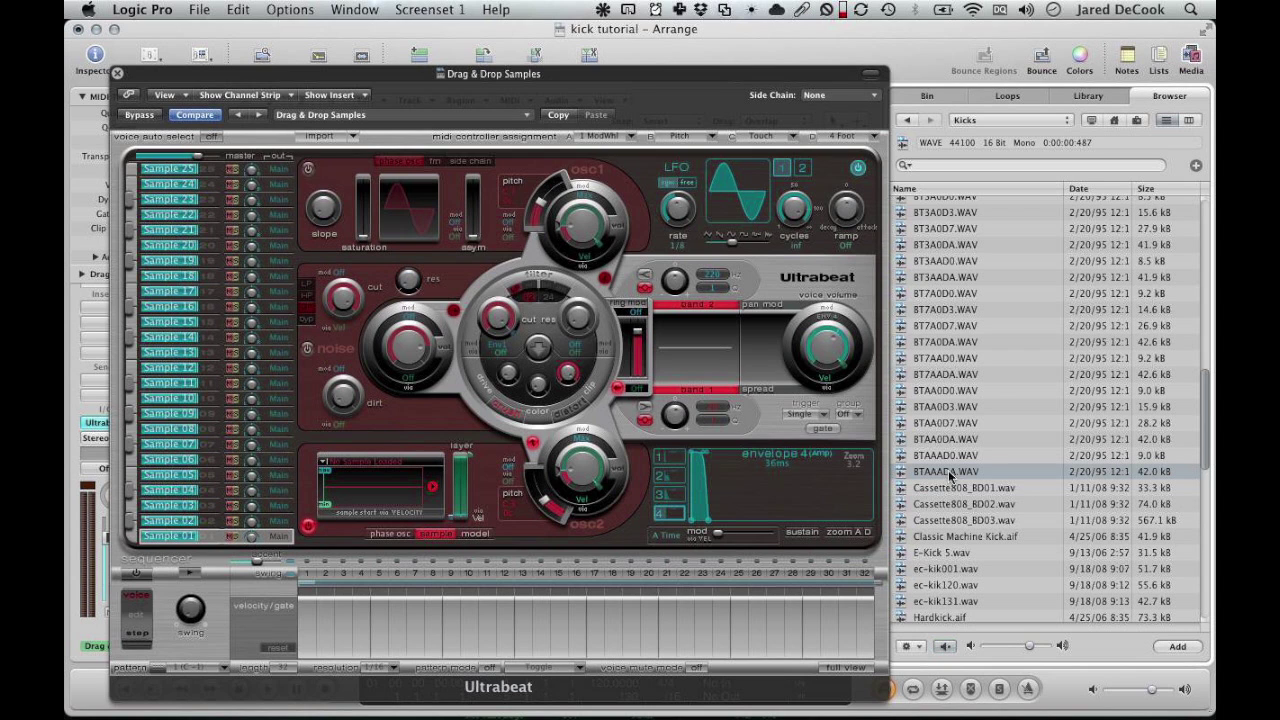
{"action": "key", "text": "Down"}
{"action": "key", "text": "Down"}
{"action": "key", "text": "Down"}
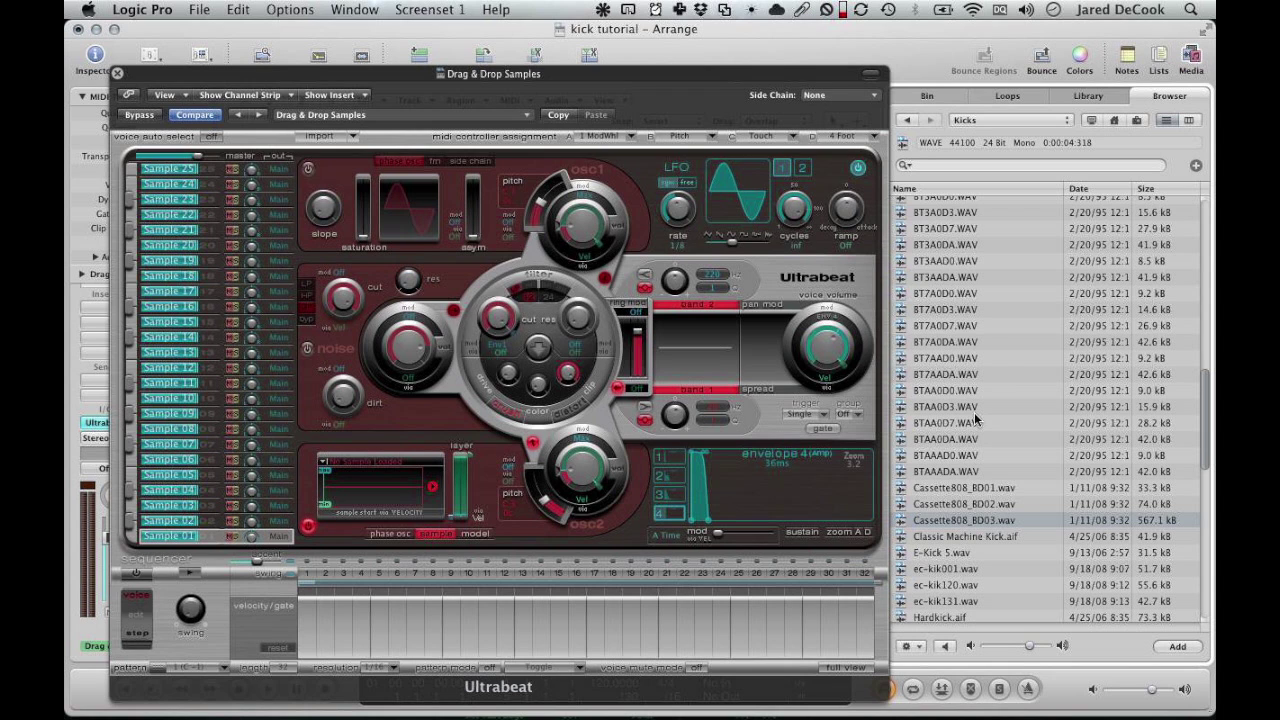
{"action": "key", "text": "Down"}
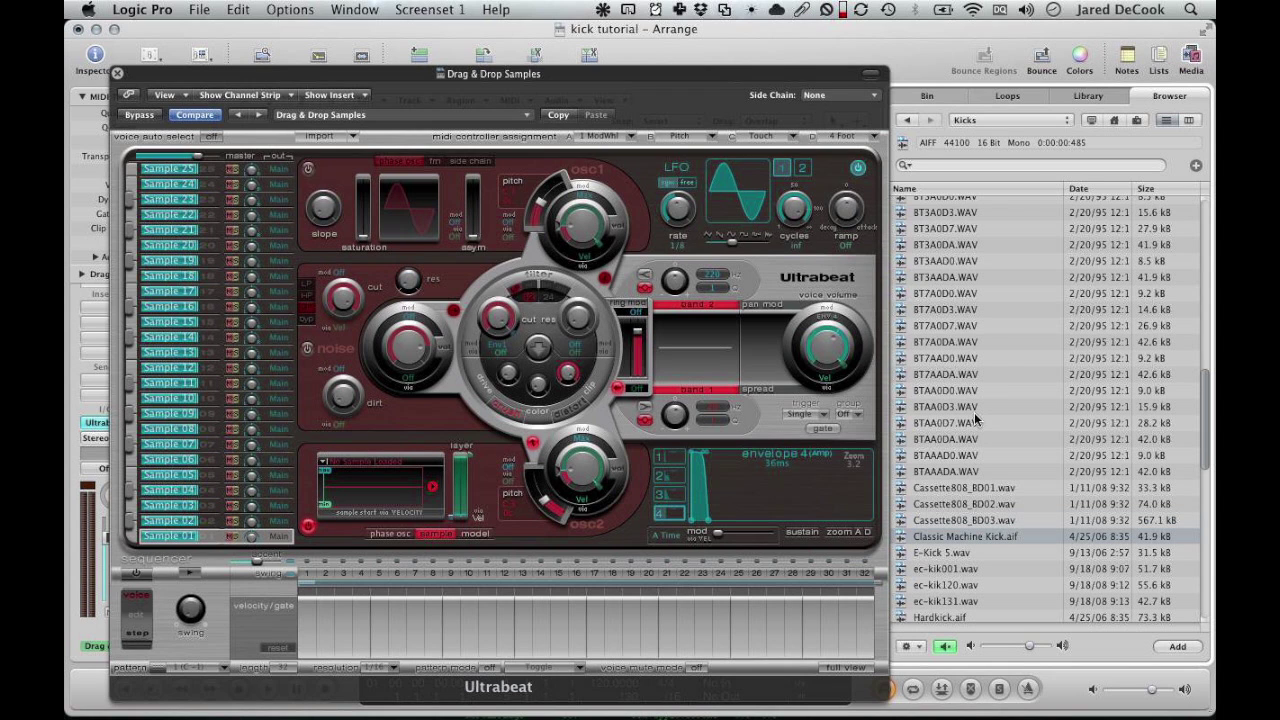
{"action": "key", "text": "Down"}
{"action": "key", "text": "Down"}
{"action": "key", "text": "Down"}
{"action": "key", "text": "Down"}
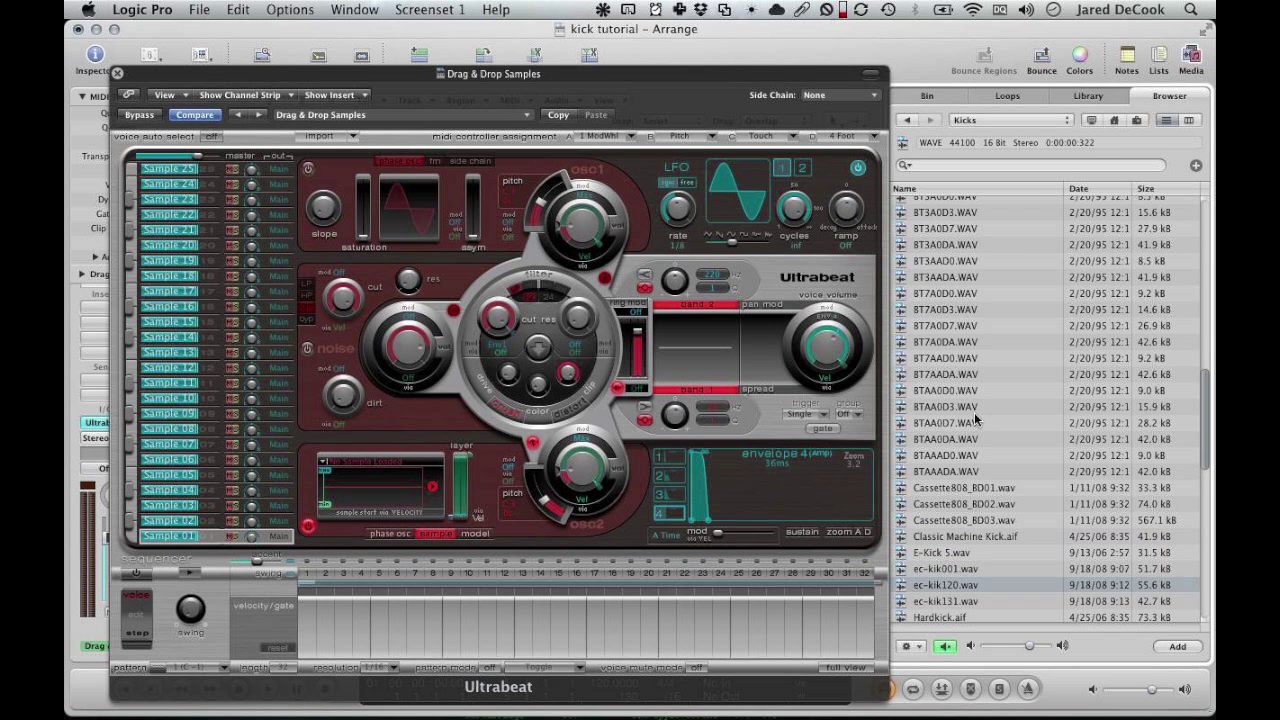
{"action": "key", "text": "Down"}
{"action": "key", "text": "Down"}
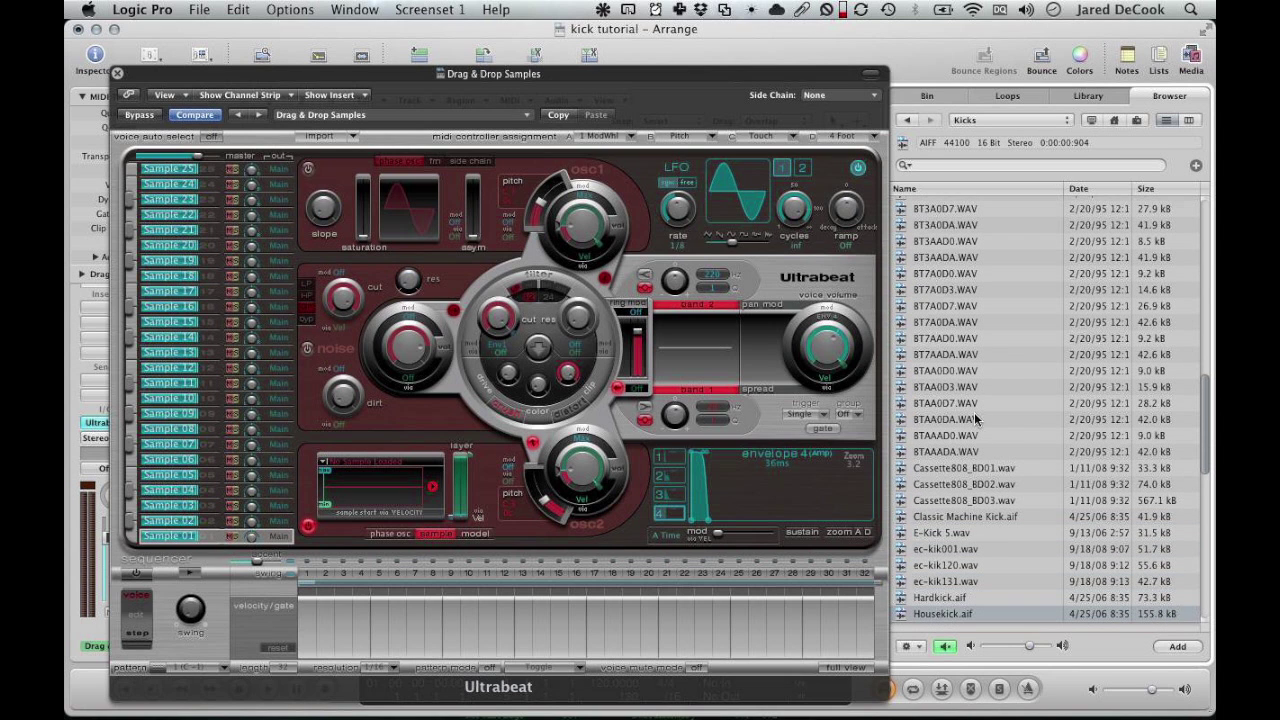
{"action": "key", "text": "Down"}
{"action": "key", "text": "Down"}
{"action": "key", "text": "Down"}
{"action": "key", "text": "Down"}
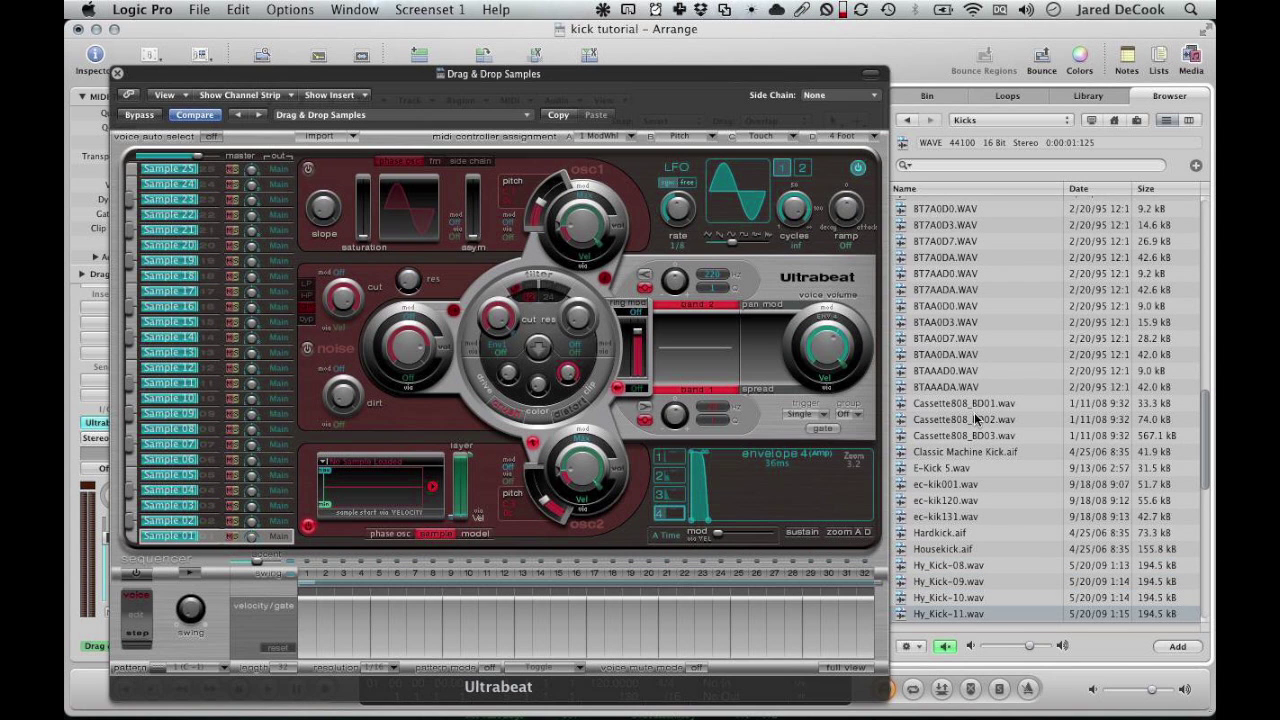
{"action": "key", "text": "Down"}
{"action": "key", "text": "Down"}
{"action": "key", "text": "Down"}
{"action": "key", "text": "Down"}
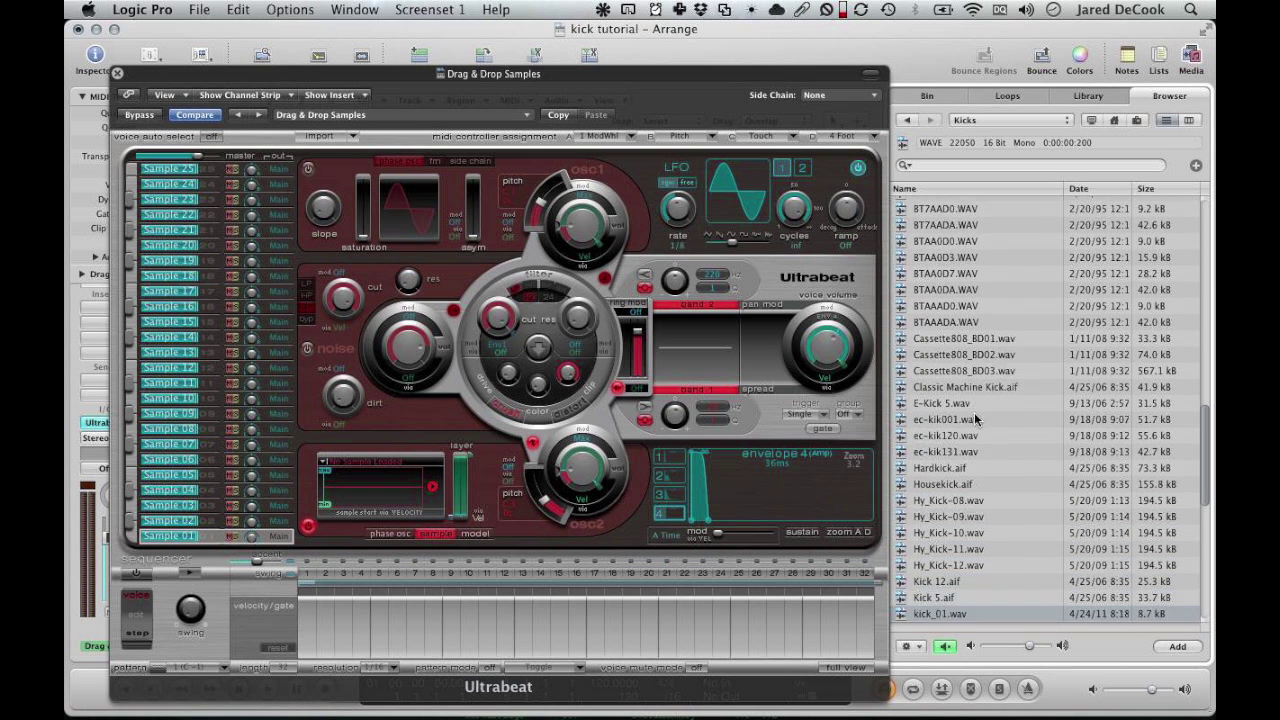
Audition Kick 5.aif, RBD_K2.wav and RMS Kick.aif, then load Tikik8.wav into osc2 and play it.
{"action": "key", "text": "Up"}
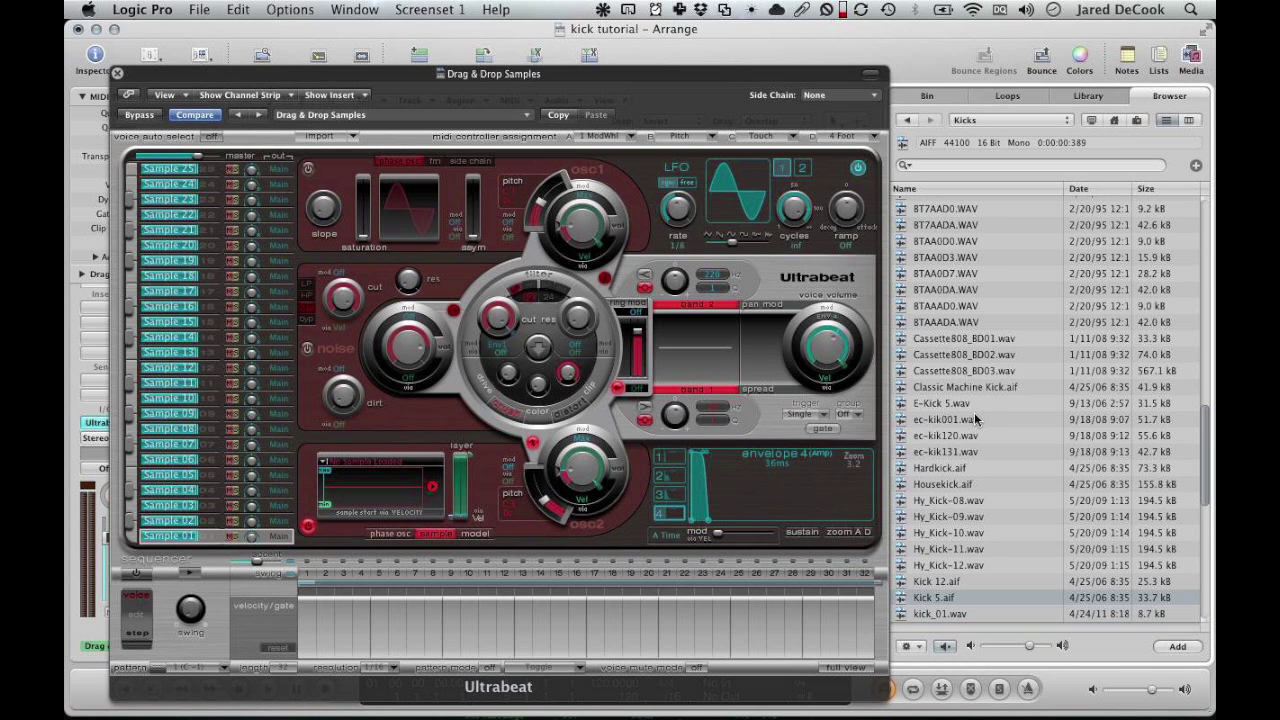
{"action": "key", "text": "Down"}
{"action": "key", "text": "Down"}
{"action": "key", "text": "Down"}
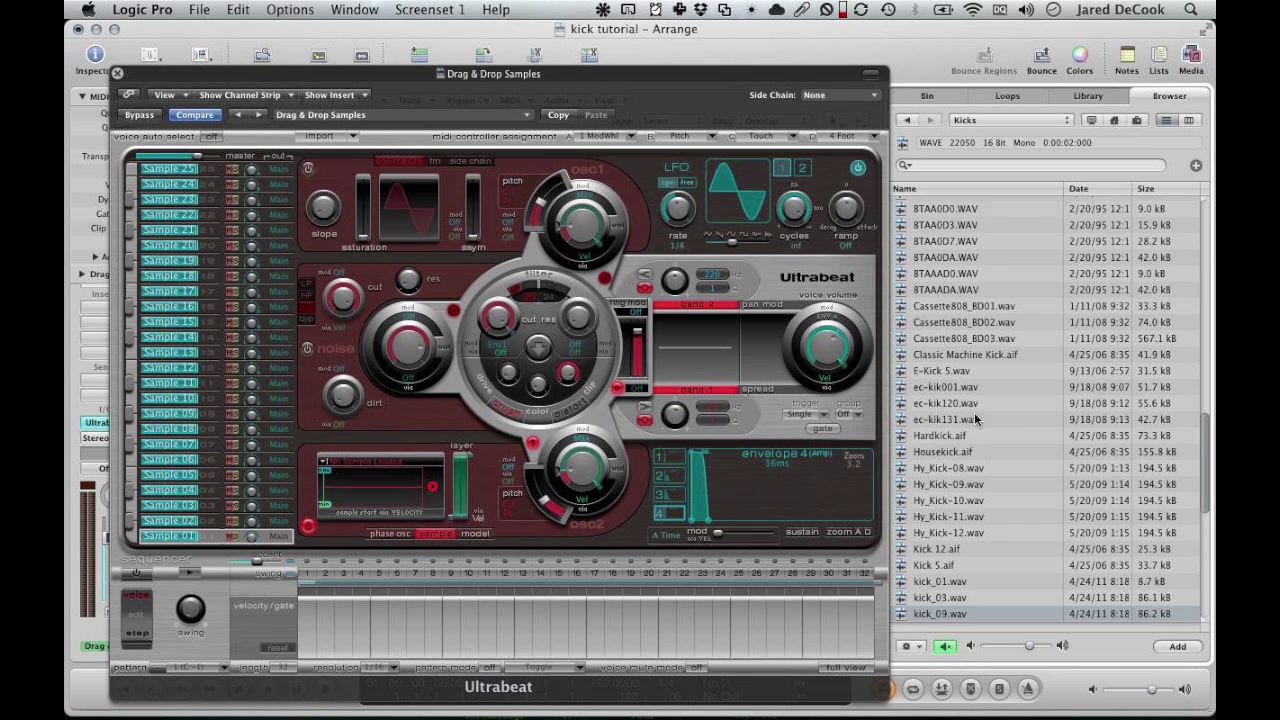
{"action": "key", "text": "Down"}
{"action": "key", "text": "Down"}
{"action": "key", "text": "Down"}
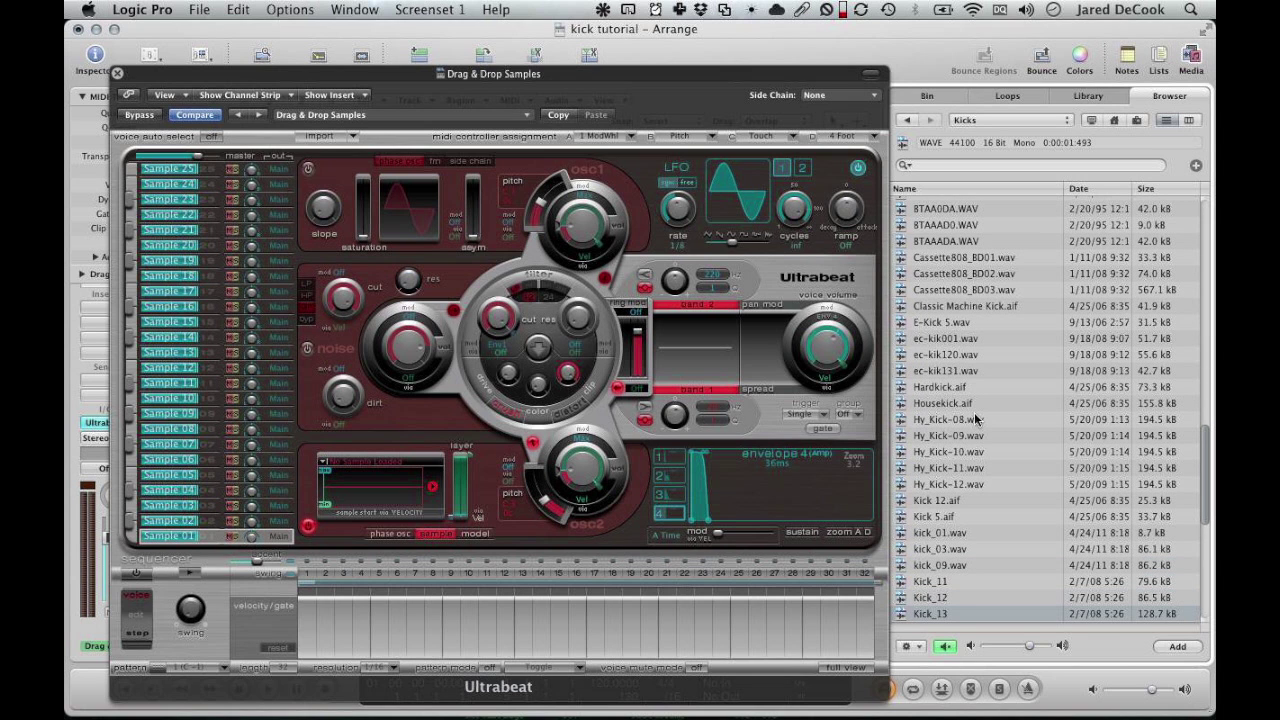
{"action": "key", "text": "Down"}
{"action": "key", "text": "Down"}
{"action": "key", "text": "Down"}
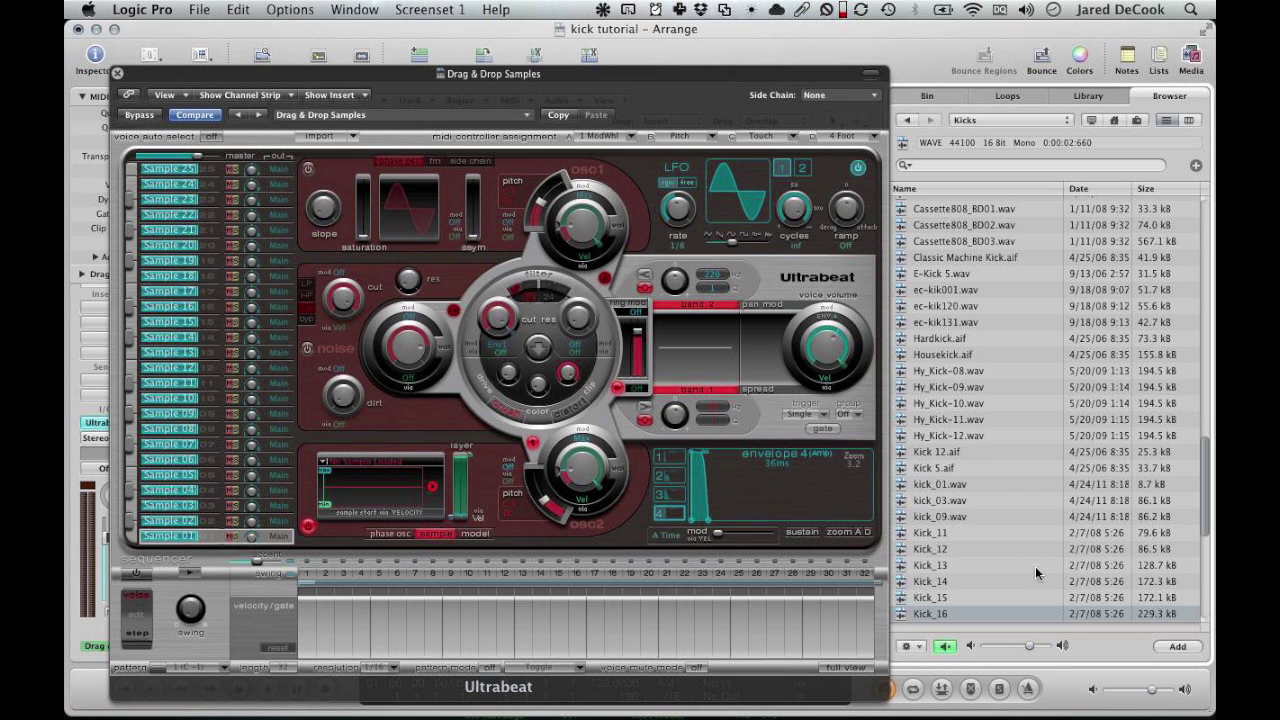
{"action": "scroll", "coordinate": [1035, 566], "scroll_direction": "down", "scroll_amount": 10}
{"action": "left_click", "coordinate": [952, 553]}
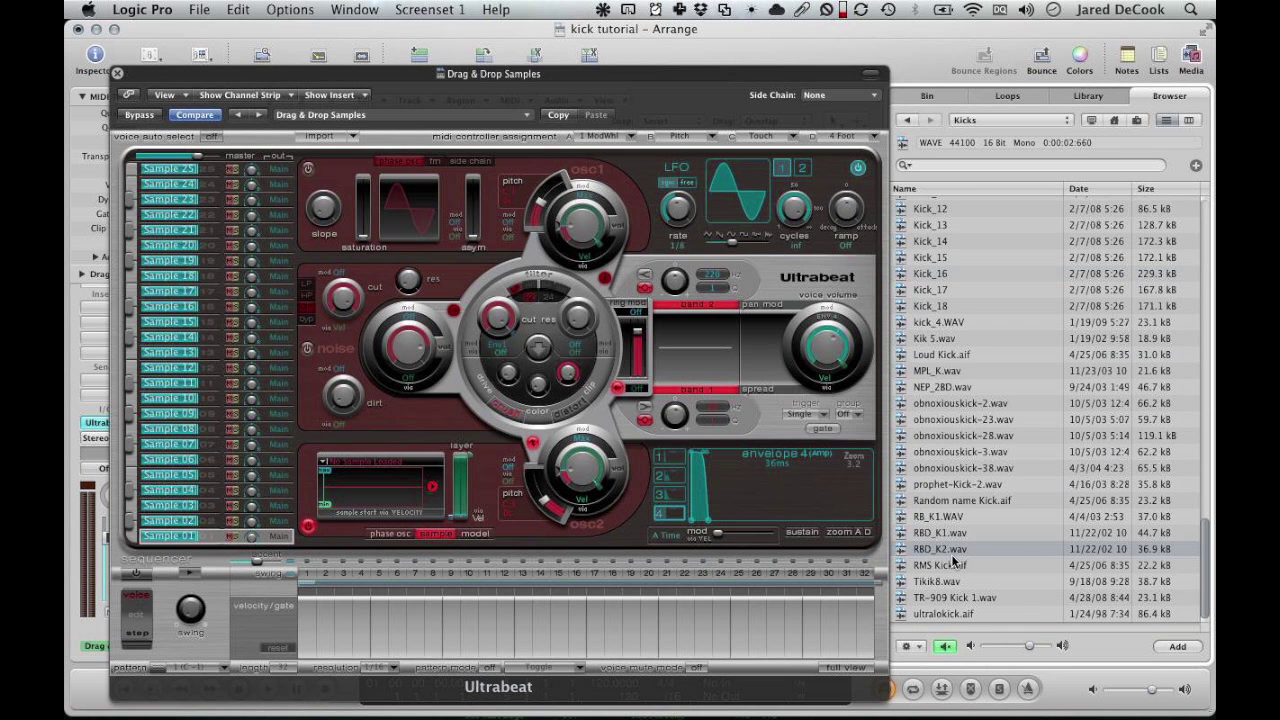
{"action": "key", "text": "Down"}
{"action": "key", "text": "Down"}
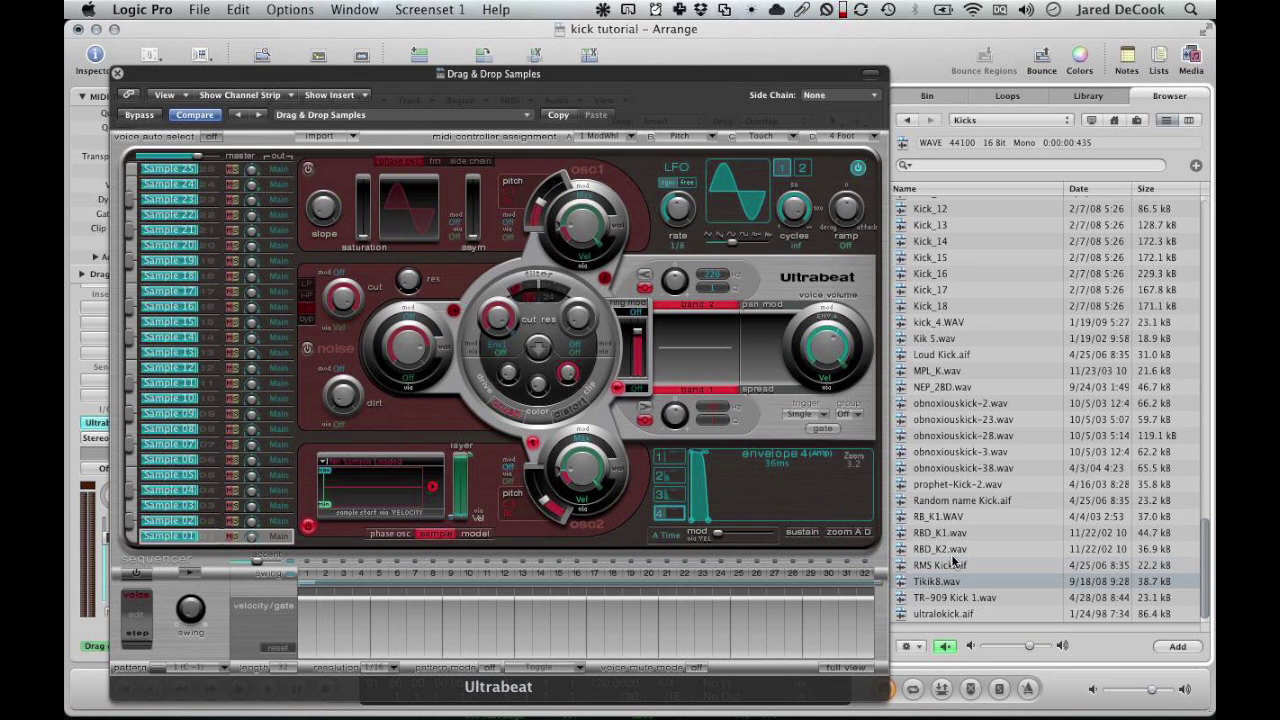
{"action": "left_click_drag", "start_coordinate": [940, 581], "coordinate": [376, 483]}
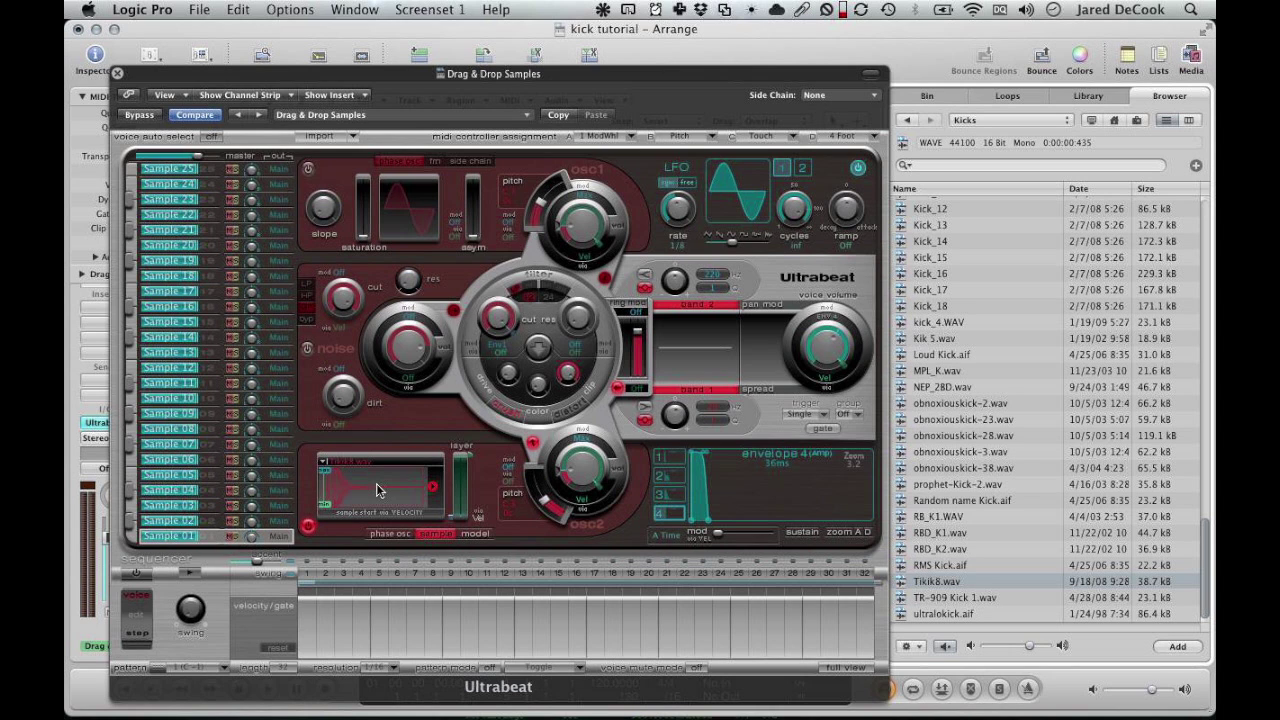
{"action": "left_click", "coordinate": [131, 537]}
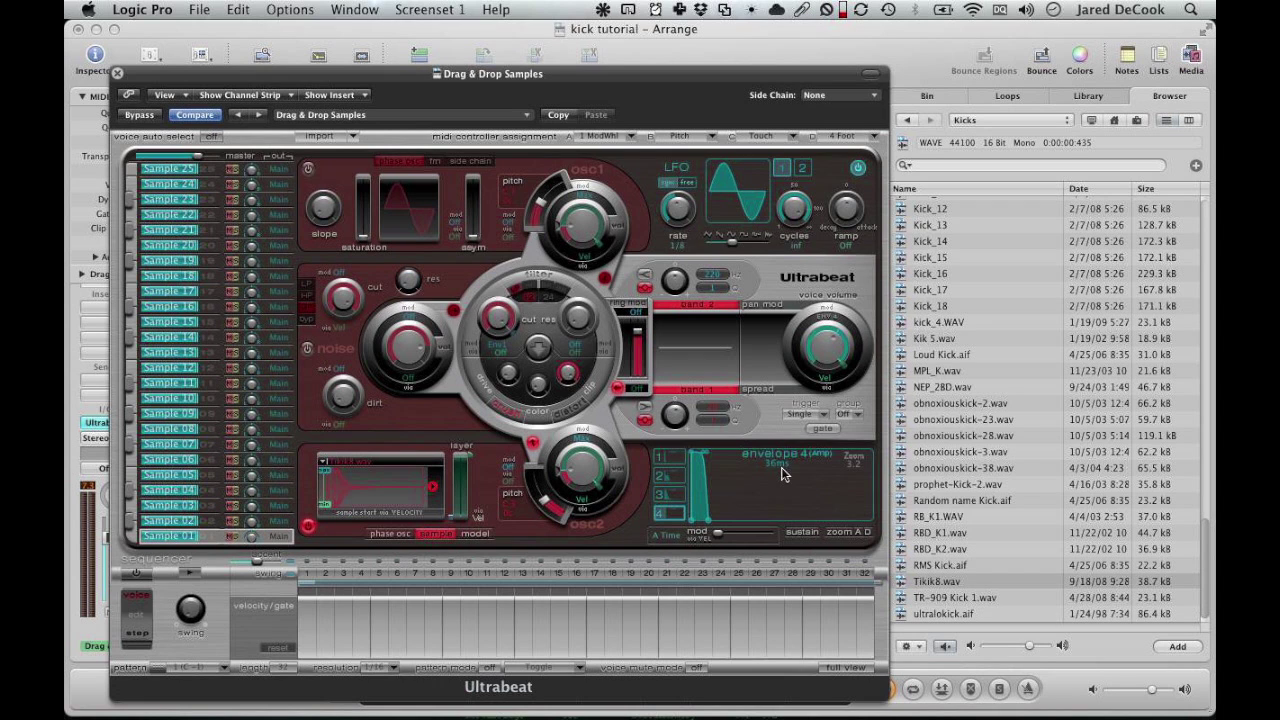
Lengthen envelope 4's decay through 130 and 280 ms to 300 ms, auditioning the kick.
{"action": "mouse_move", "coordinate": [707, 527]}
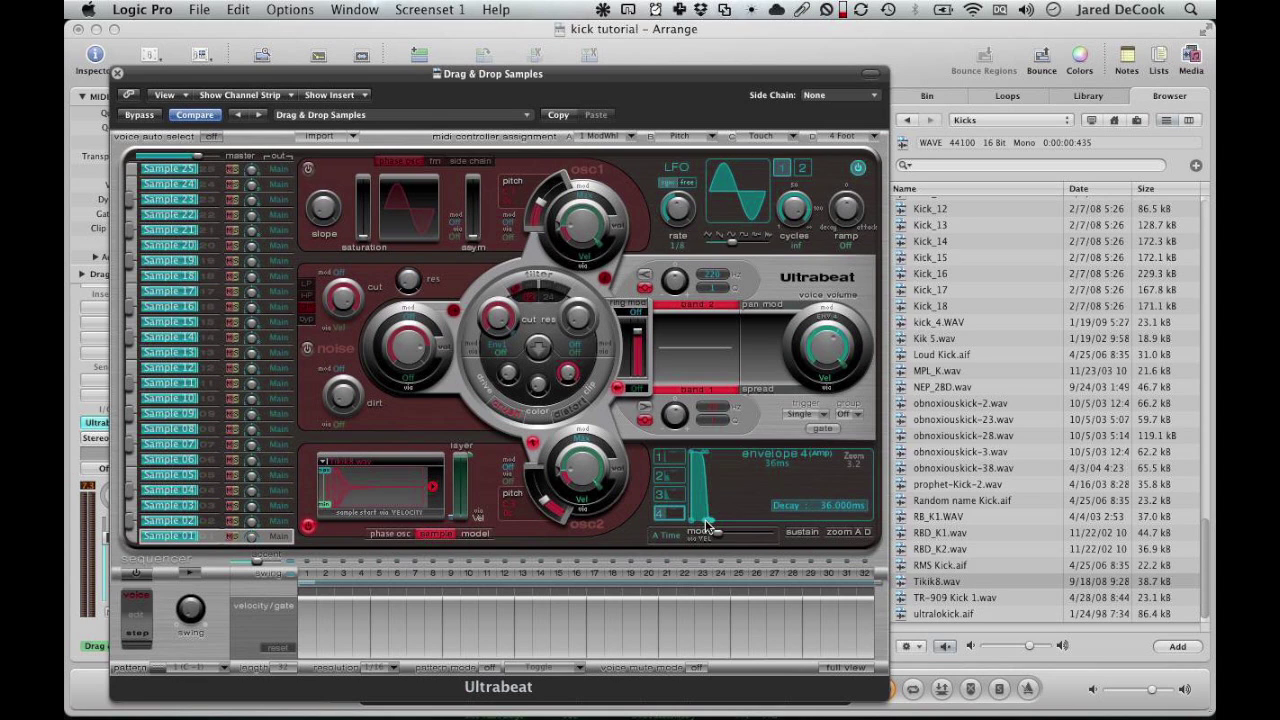
{"action": "left_click_drag", "start_coordinate": [707, 527], "coordinate": [722, 527]}
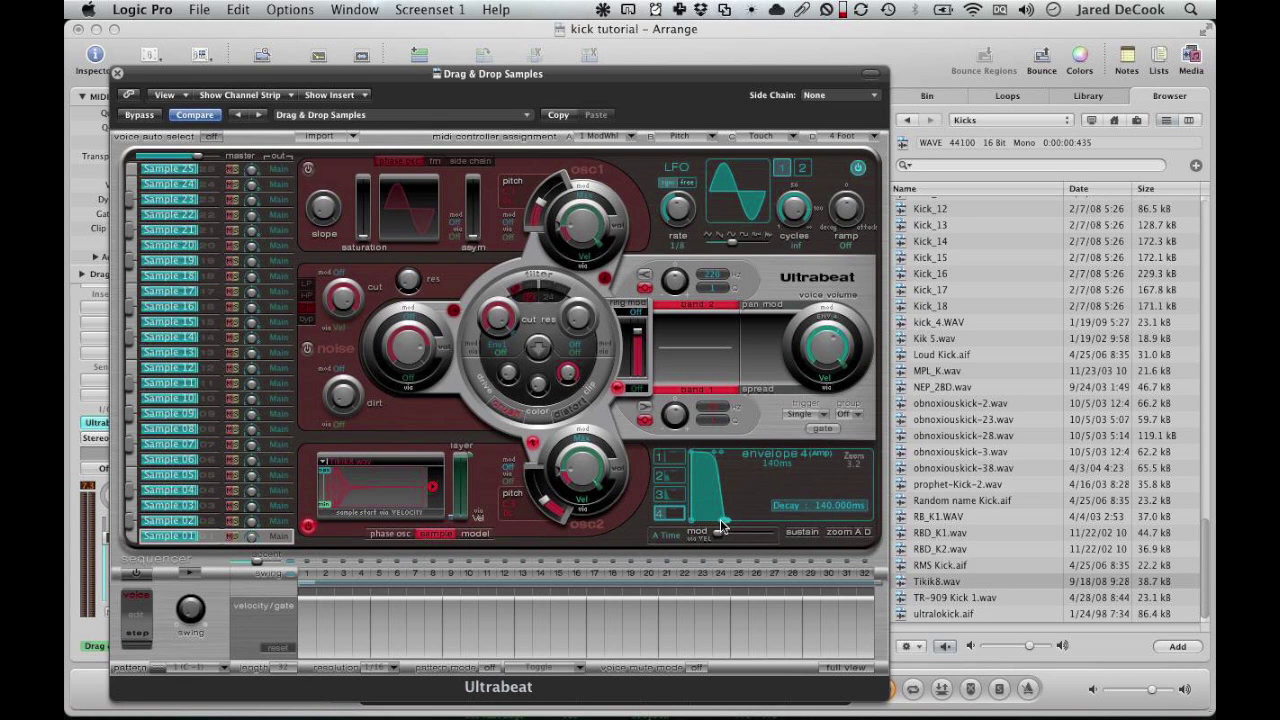
{"action": "left_click_drag", "start_coordinate": [721, 526], "coordinate": [736, 527]}
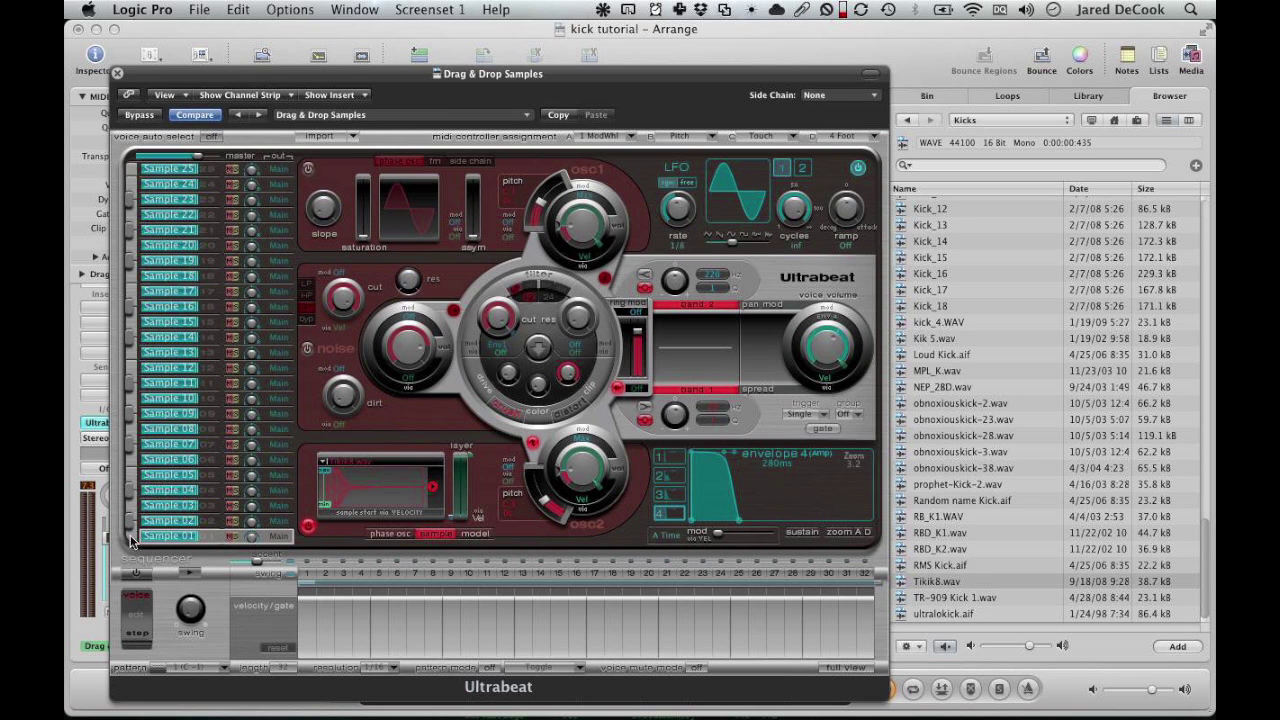
{"action": "left_click", "coordinate": [131, 541]}
{"action": "left_click", "coordinate": [131, 541]}
{"action": "left_click_drag", "start_coordinate": [737, 526], "coordinate": [740, 524]}
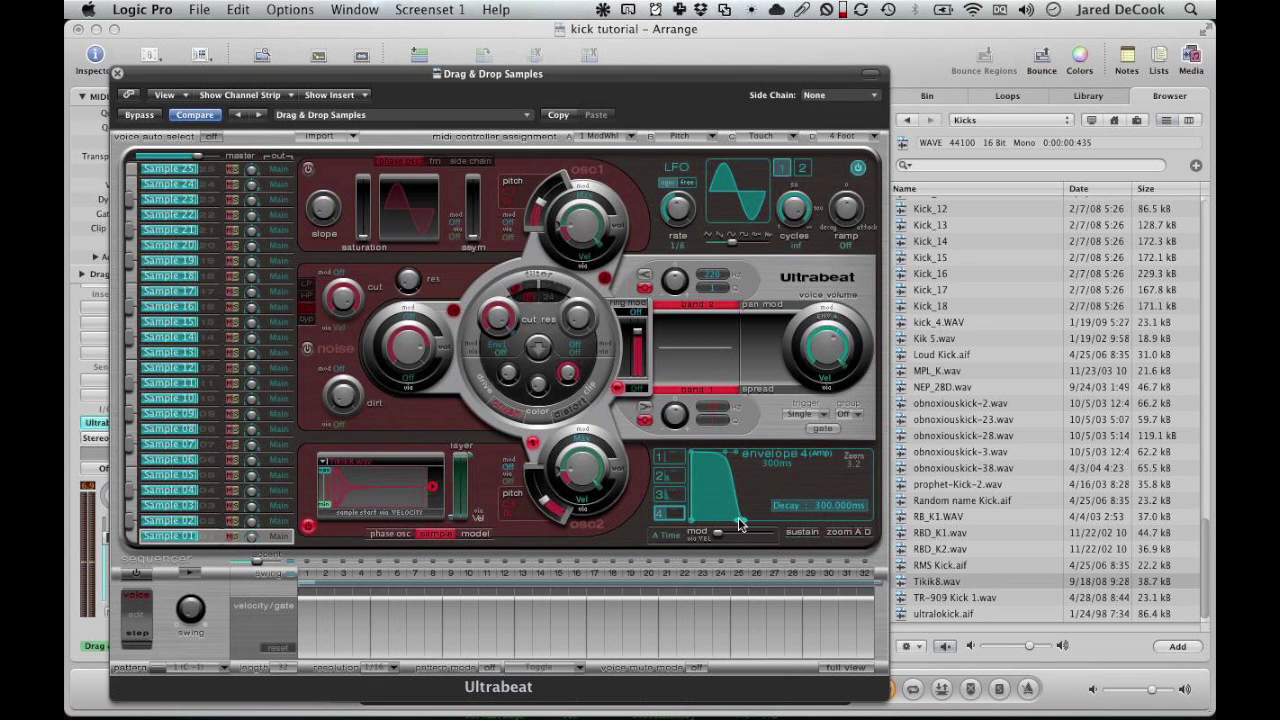
{"action": "left_click", "coordinate": [130, 538]}
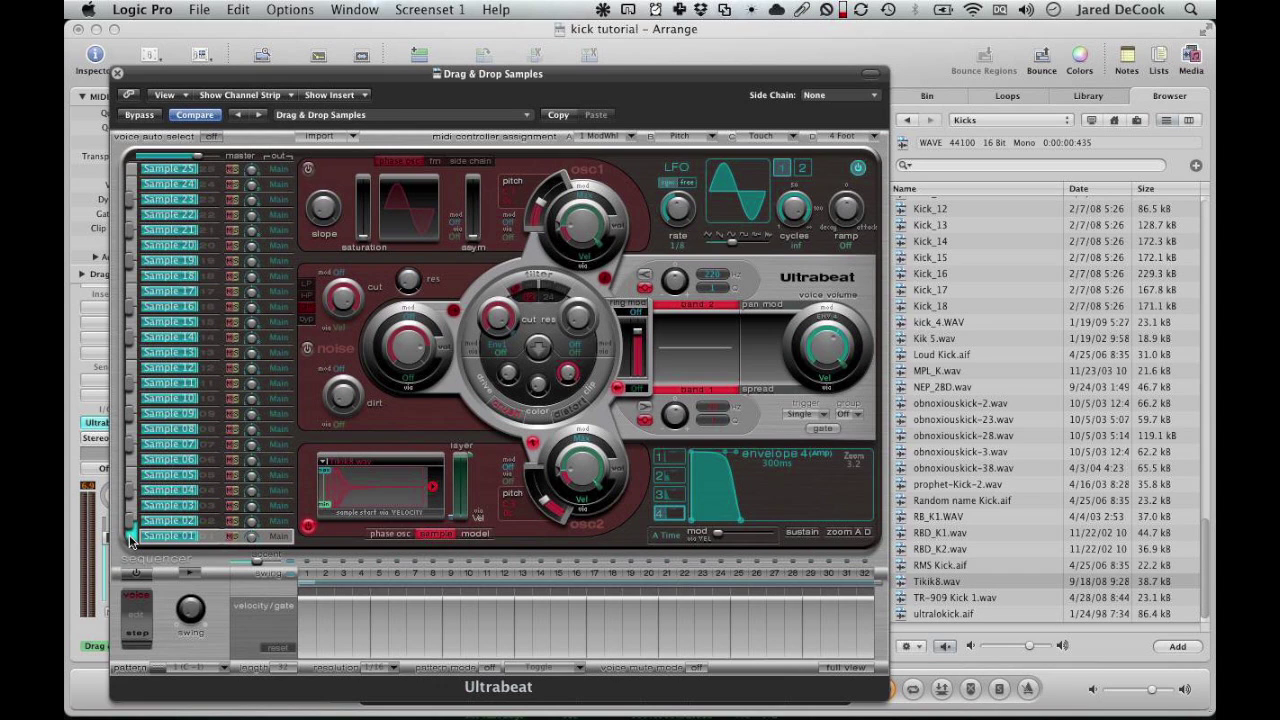
{"action": "left_click", "coordinate": [130, 538]}
{"action": "left_click", "coordinate": [130, 538]}
{"action": "left_click", "coordinate": [130, 538]}
Switch on the band 2 EQ and lower its frequency.
{"action": "left_click", "coordinate": [646, 278]}
{"action": "left_click", "coordinate": [645, 275]}
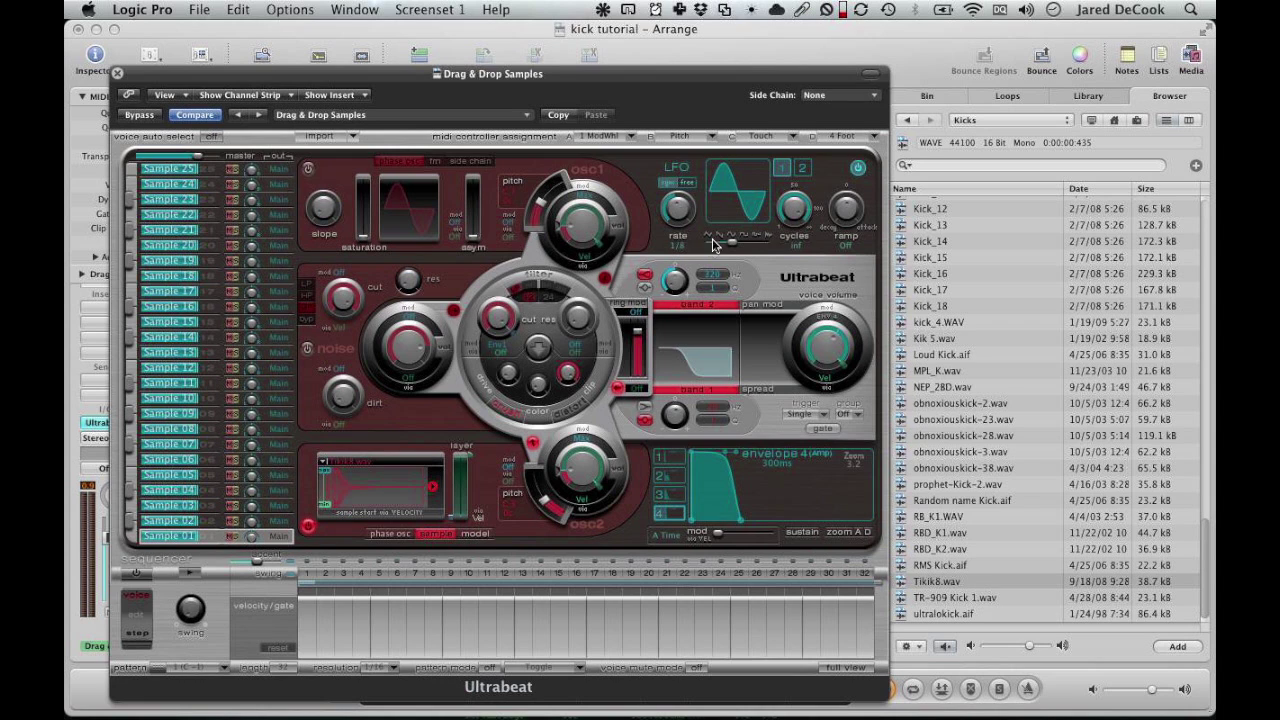
{"action": "mouse_move", "coordinate": [675, 285]}
{"action": "left_click_drag", "start_coordinate": [718, 280], "coordinate": [715, 252]}
{"action": "left_click_drag", "start_coordinate": [716, 252], "coordinate": [727, 290]}
Play Sample 01 to hear the EQ change, then select the empty Sample 02 voice.
{"action": "left_click", "coordinate": [223, 535]}
{"action": "left_click", "coordinate": [207, 539]}
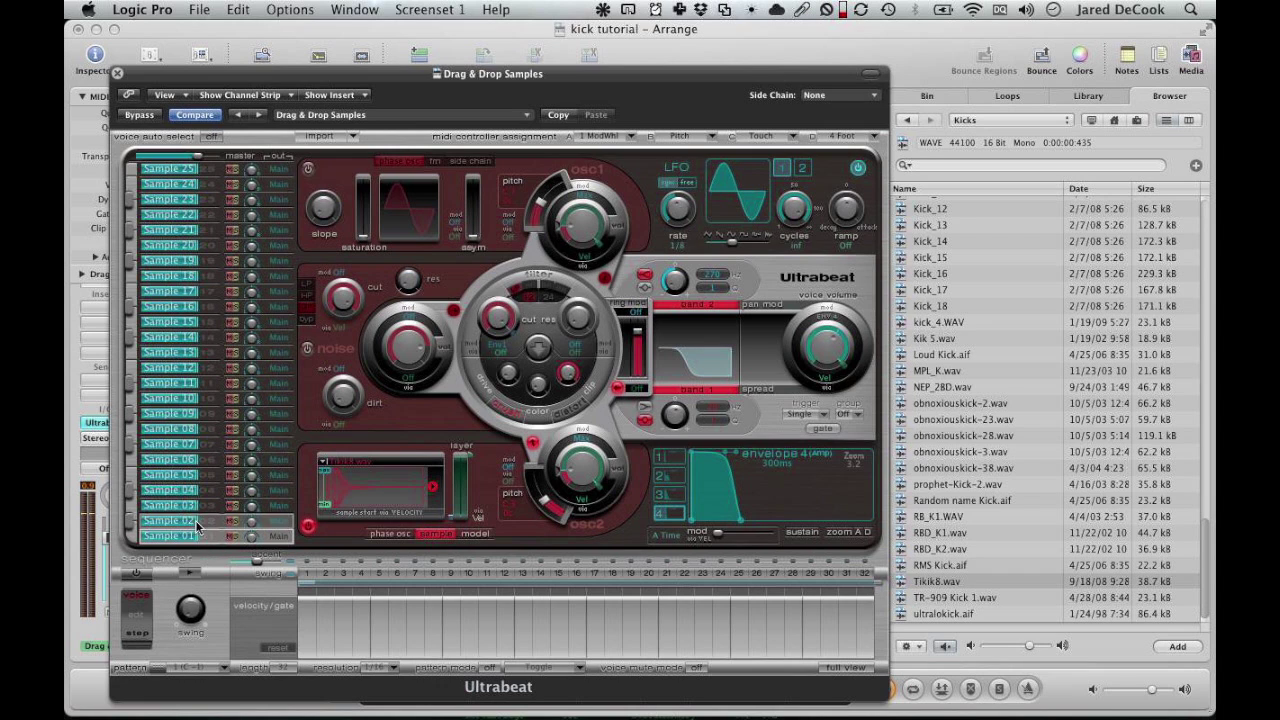
{"action": "left_click", "coordinate": [207, 522]}
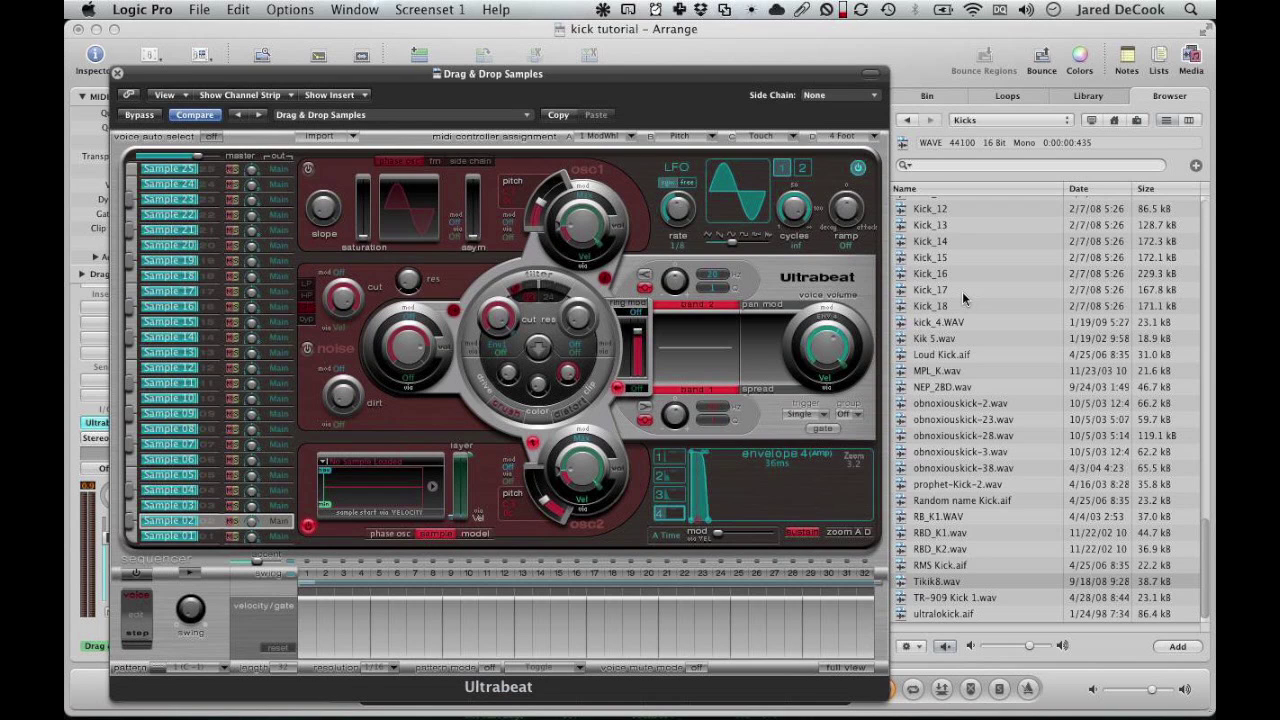
Audition kicks such as Cassette808_BD02 and ec-kik001, then load E-Kick 5.wav into Ultrabeat's osc2.
{"action": "scroll", "coordinate": [1000, 297], "scroll_direction": "up", "scroll_amount": 15}
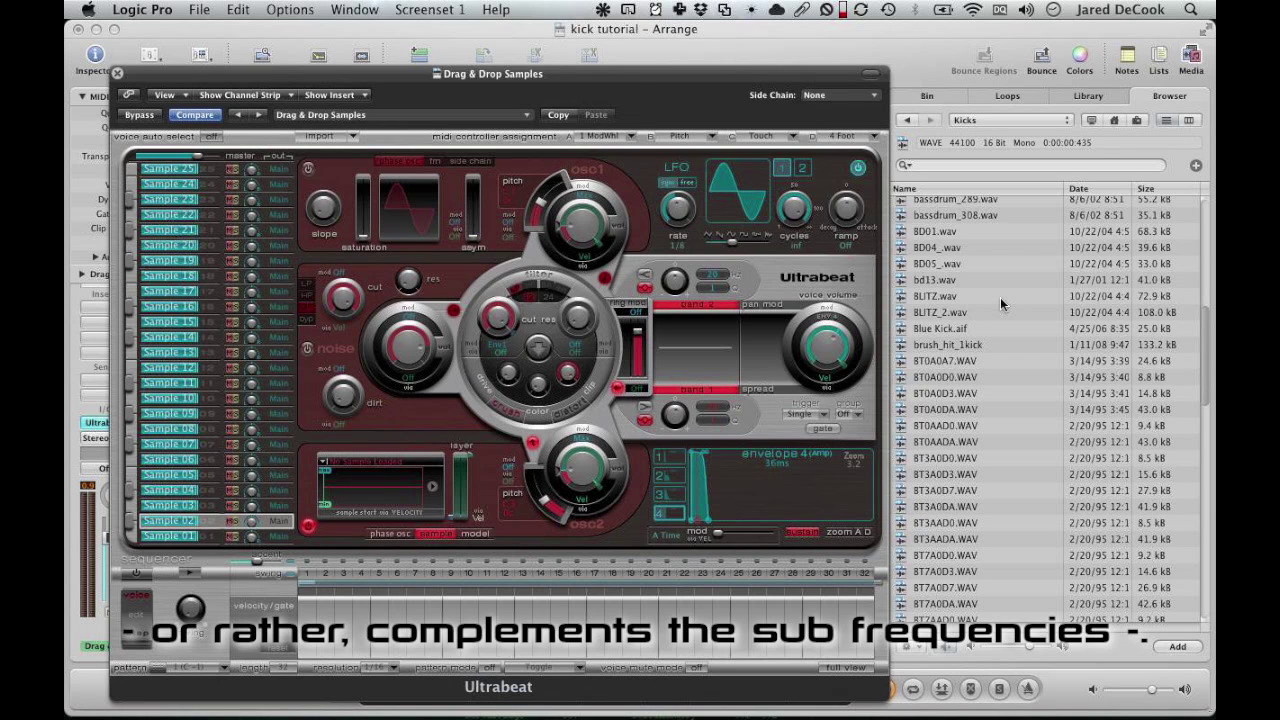
{"action": "scroll", "coordinate": [1001, 303], "scroll_direction": "up", "scroll_amount": 1}
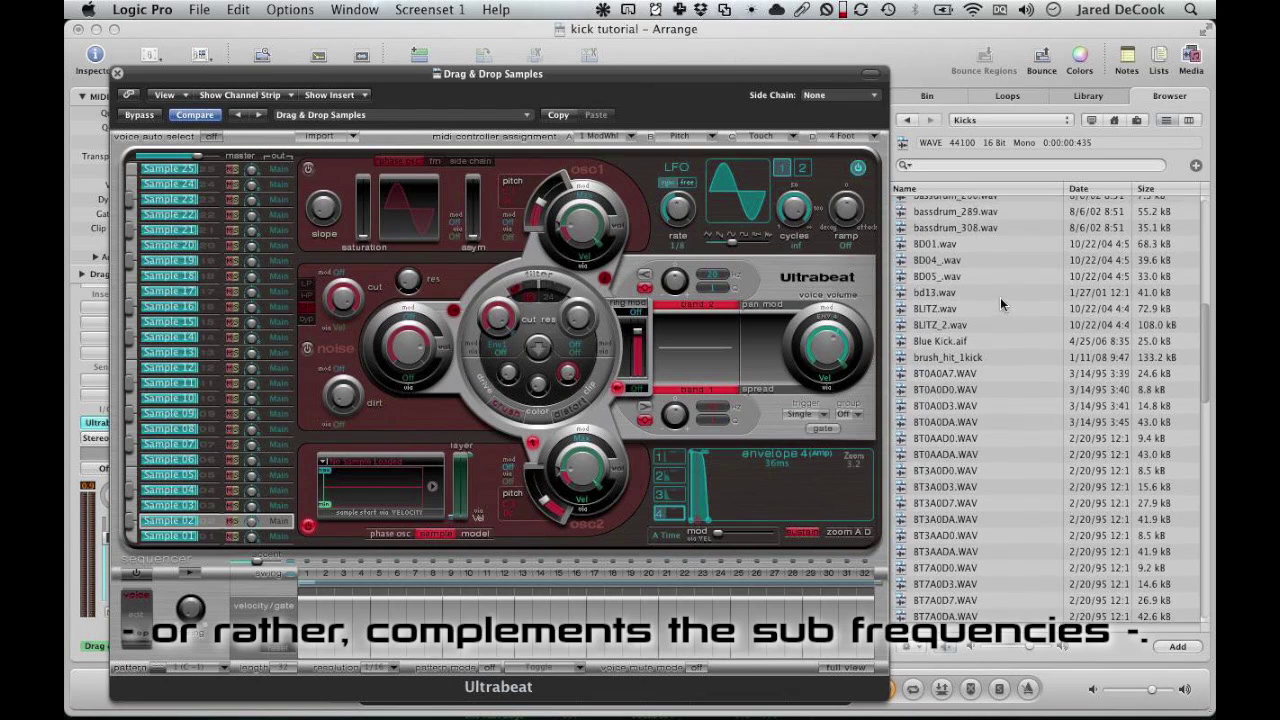
{"action": "scroll", "coordinate": [1000, 303], "scroll_direction": "up", "scroll_amount": 3}
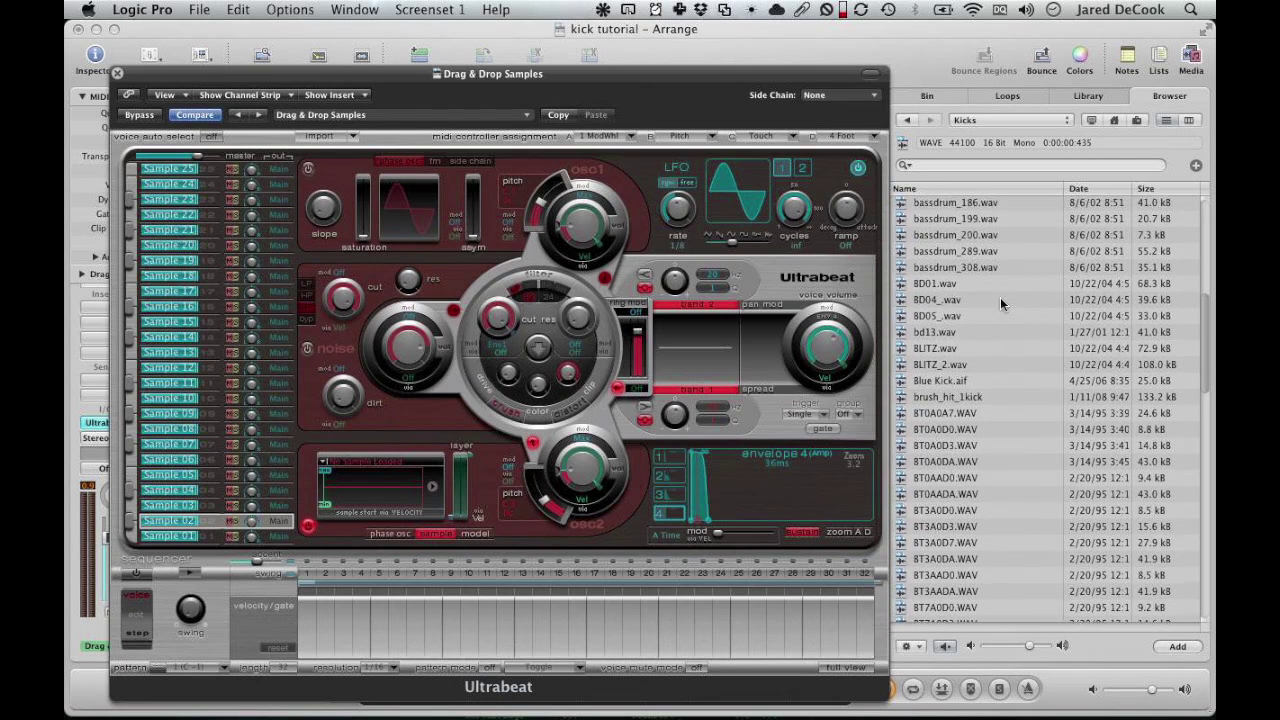
{"action": "scroll", "coordinate": [1000, 297], "scroll_direction": "up", "scroll_amount": 1}
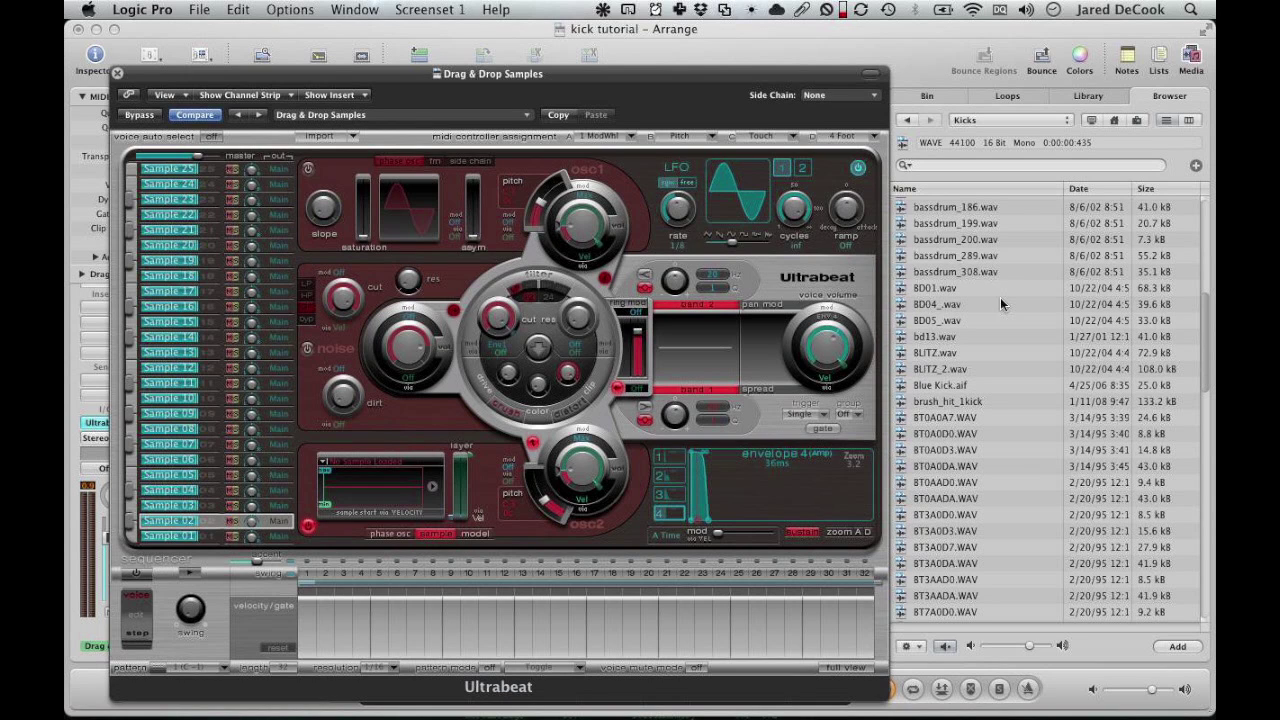
{"action": "scroll", "coordinate": [1000, 297], "scroll_direction": "down", "scroll_amount": 12}
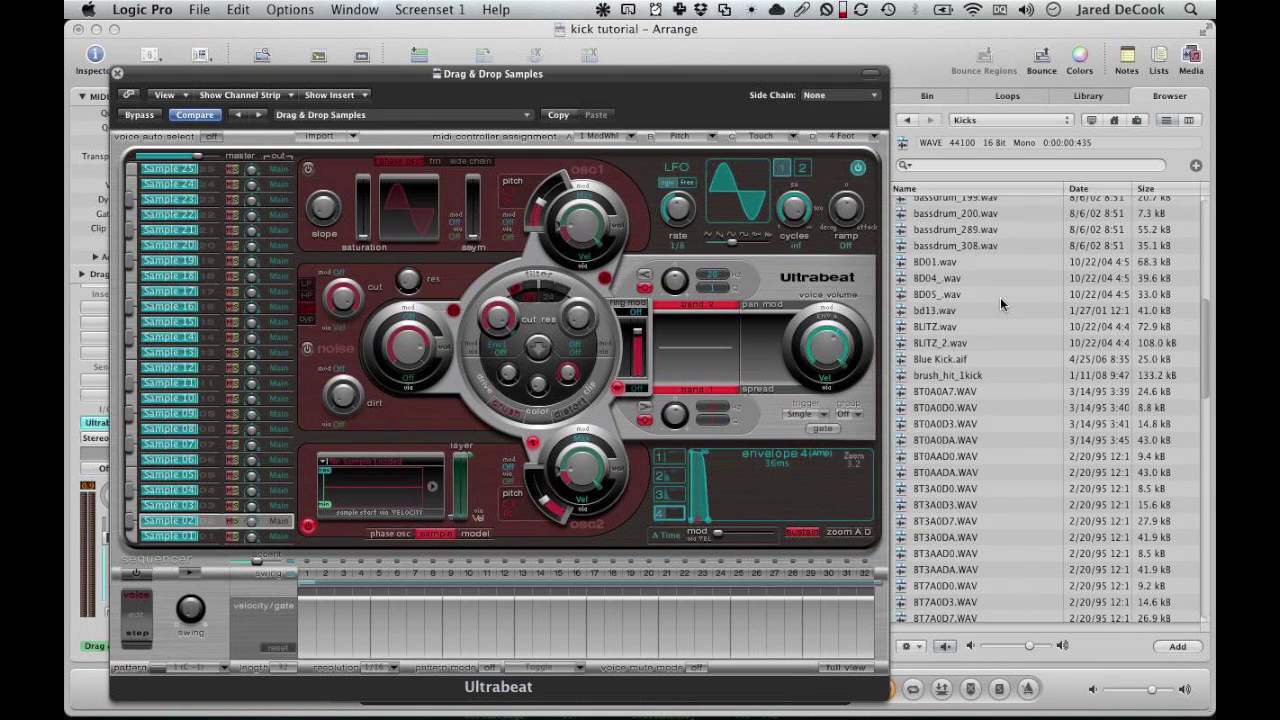
{"action": "left_click", "coordinate": [953, 318]}
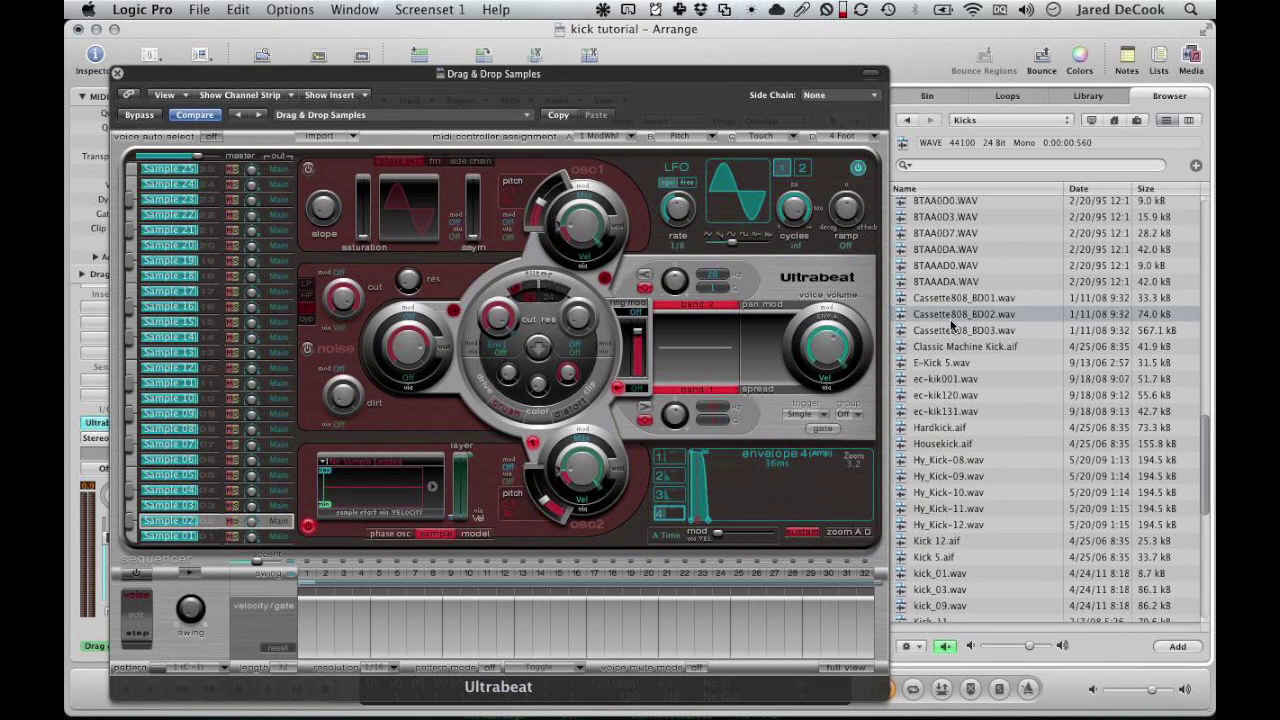
{"action": "key", "text": "Down"}
{"action": "key", "text": "Down"}
{"action": "key", "text": "Down"}
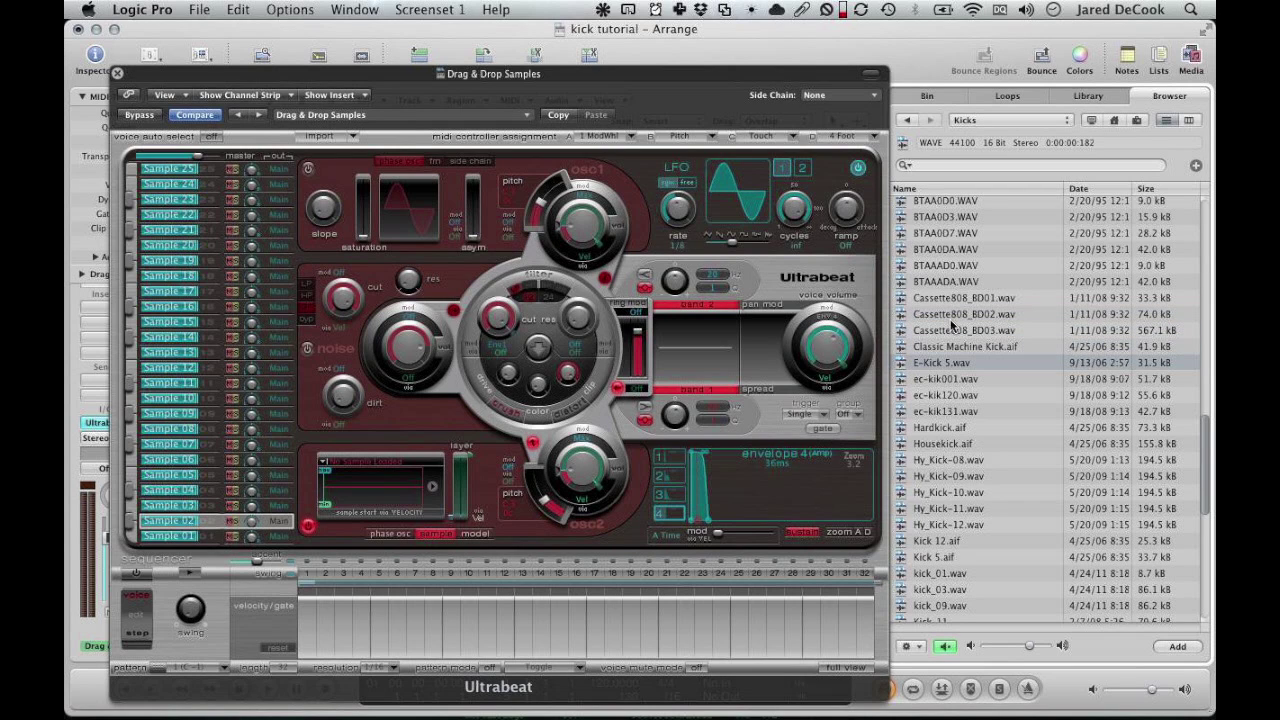
{"action": "key", "text": "Down"}
{"action": "key", "text": "Up"}
{"action": "left_click_drag", "start_coordinate": [936, 366], "coordinate": [378, 476]}
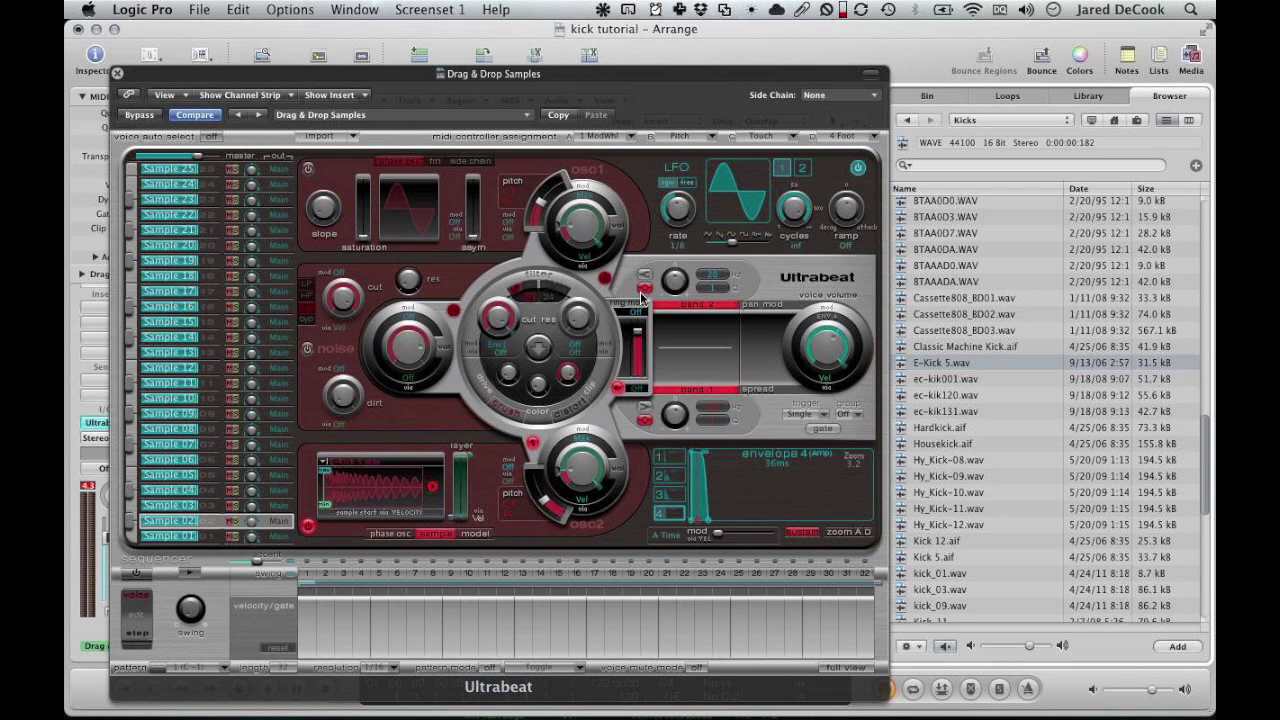
Audition the Sample 01 kick voice in Ultrabeat.
{"action": "left_click", "coordinate": [210, 536]}
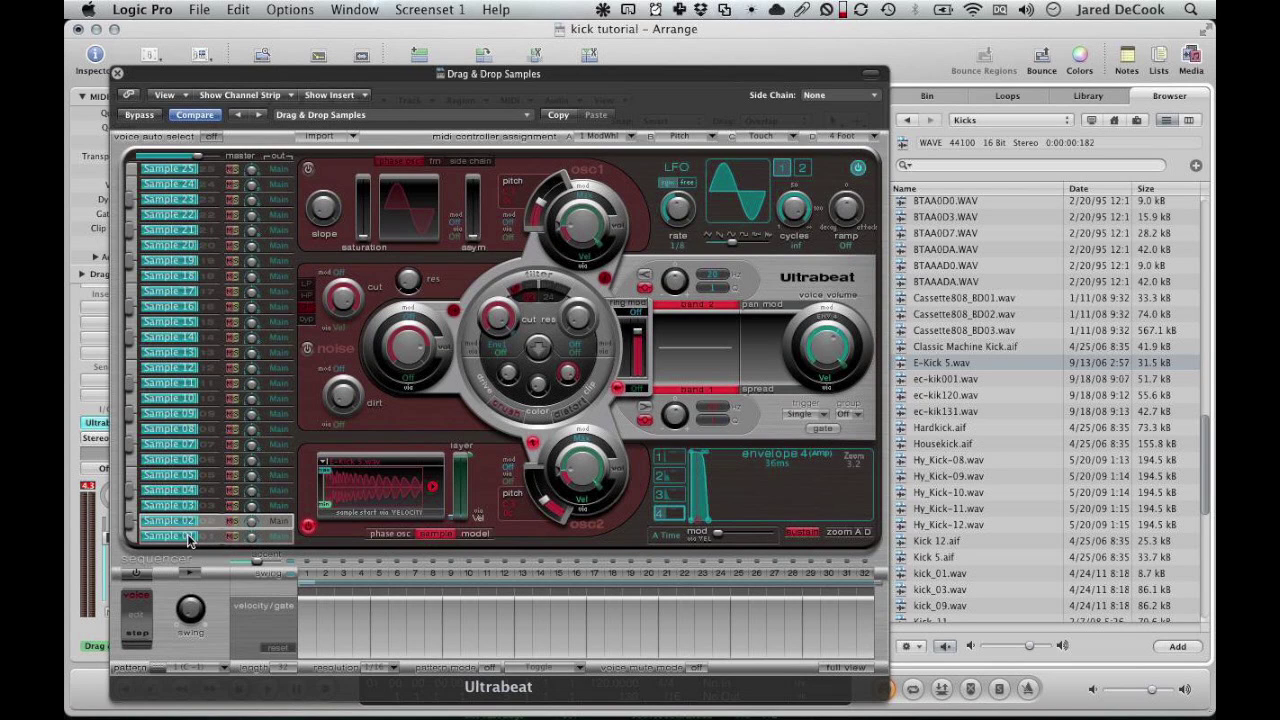
{"action": "left_click", "coordinate": [208, 537]}
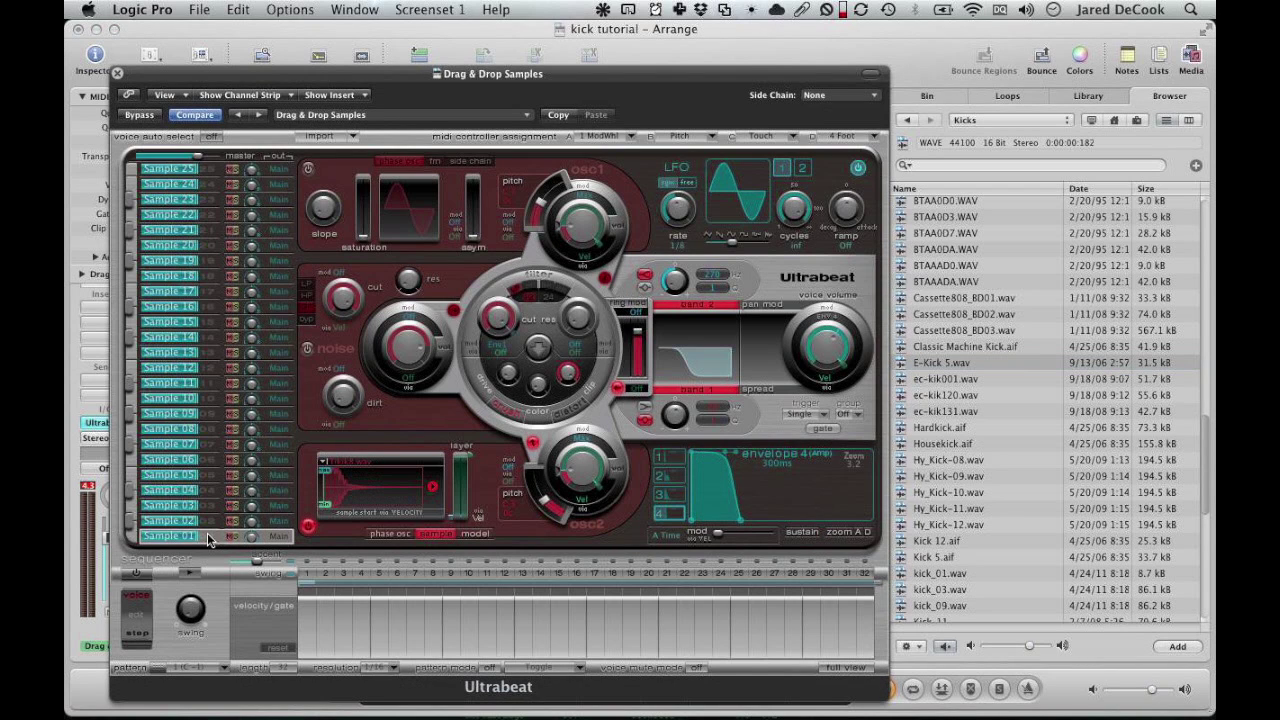
{"action": "left_click", "coordinate": [207, 532]}
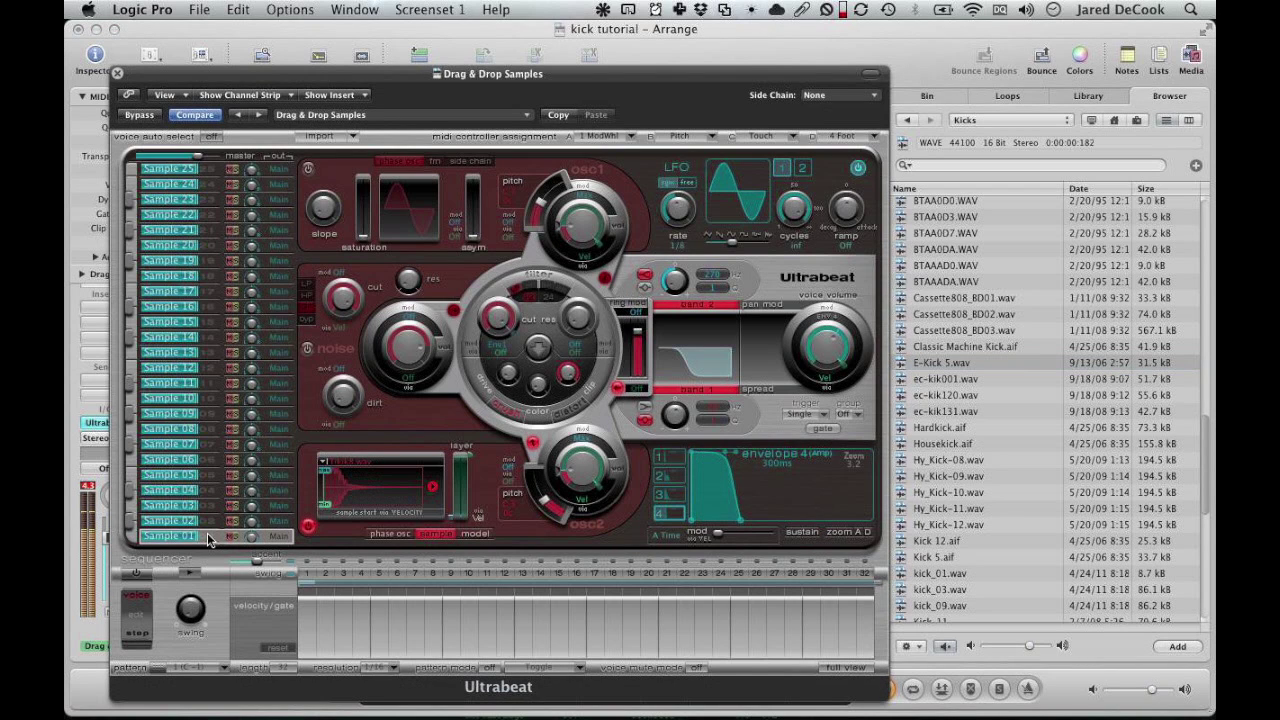
On Sample 02, enable EQ band 1, set its frequency, reshape the curve, and disable sustain.
{"action": "left_click", "coordinate": [207, 518]}
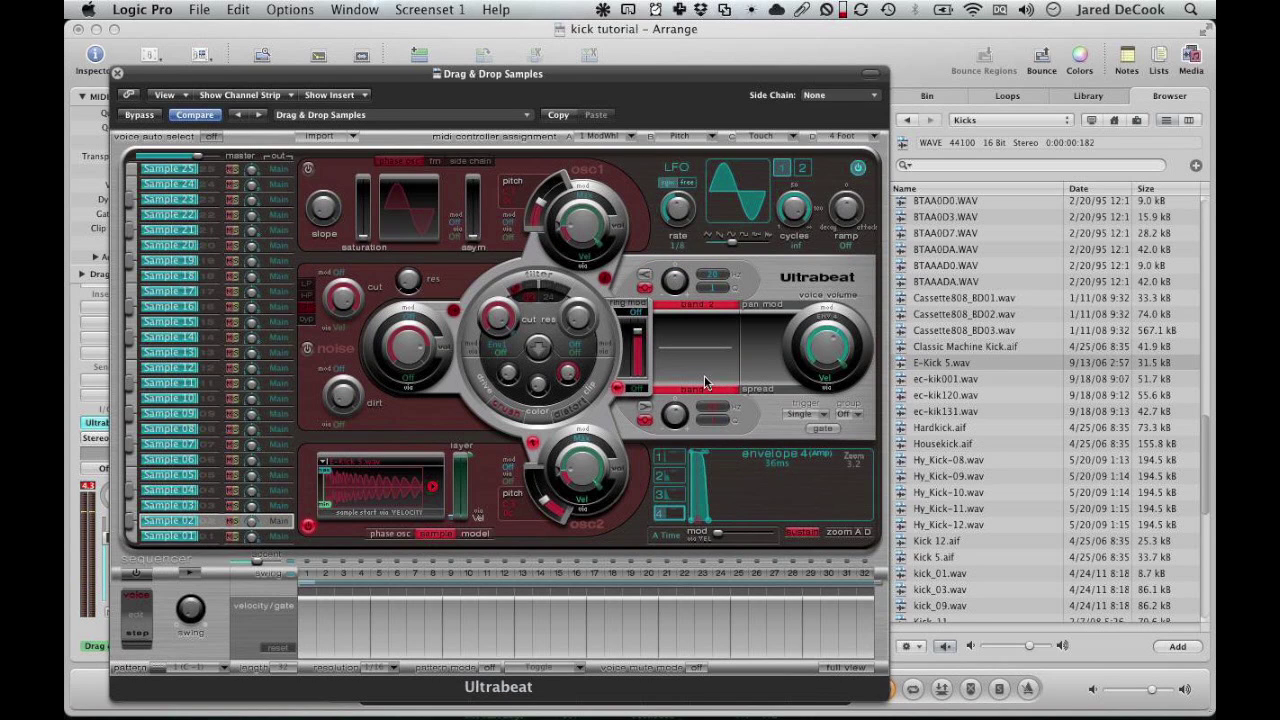
{"action": "left_click", "coordinate": [645, 407]}
{"action": "left_click_drag", "start_coordinate": [675, 415], "coordinate": [705, 415]}
{"action": "left_click_drag", "start_coordinate": [712, 350], "coordinate": [697, 220]}
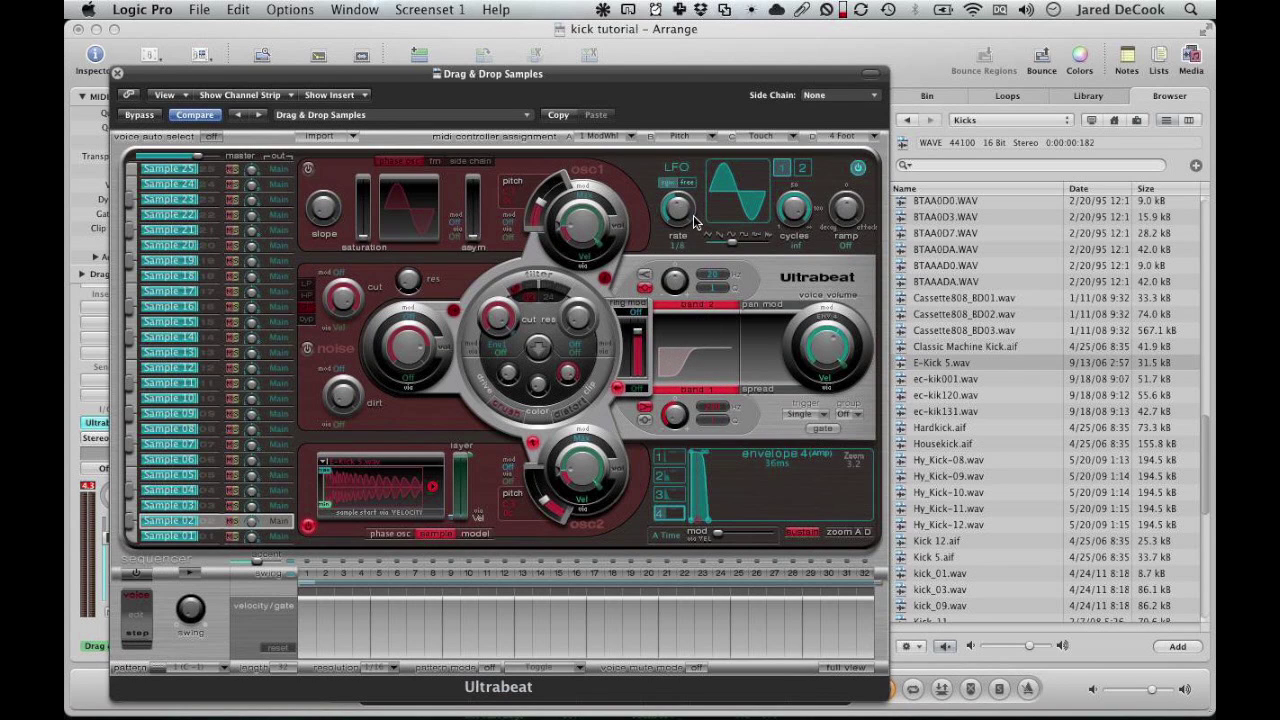
{"action": "left_click", "coordinate": [802, 534]}
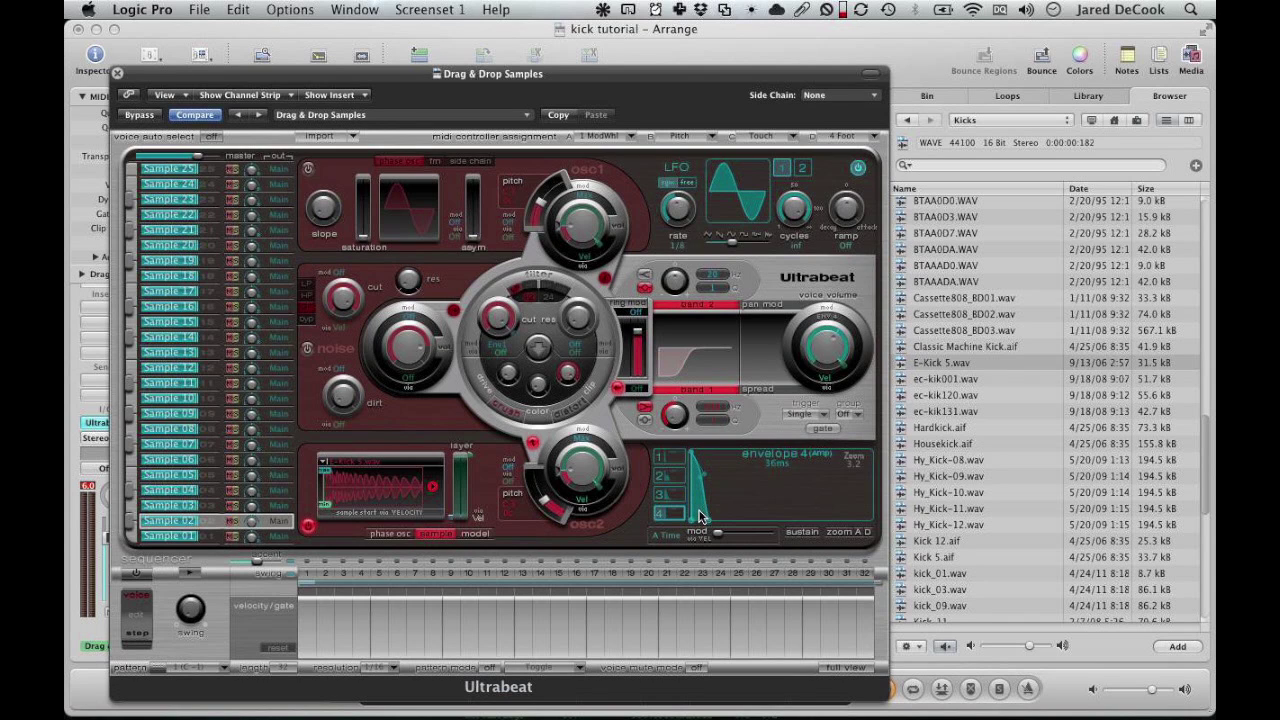
Shorten the Sample 02 amp envelope's decay to 14 ms.
{"action": "left_click_drag", "start_coordinate": [700, 497], "coordinate": [701, 524]}
{"action": "mouse_move", "coordinate": [704, 526]}
{"action": "left_click_drag", "start_coordinate": [704, 526], "coordinate": [699, 512]}
Close Ultrabeat, hide the Media browser and show the Piano Roll editor.
{"action": "left_click", "coordinate": [118, 73]}
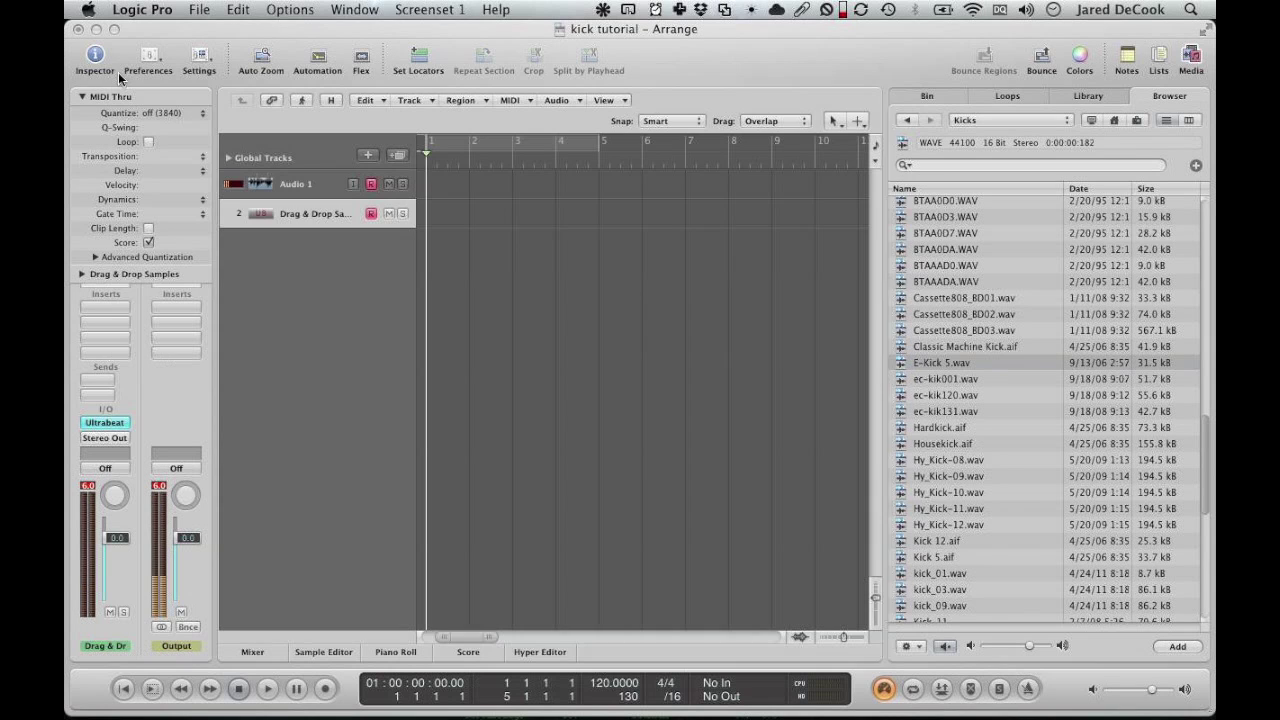
{"action": "left_click", "coordinate": [1190, 56]}
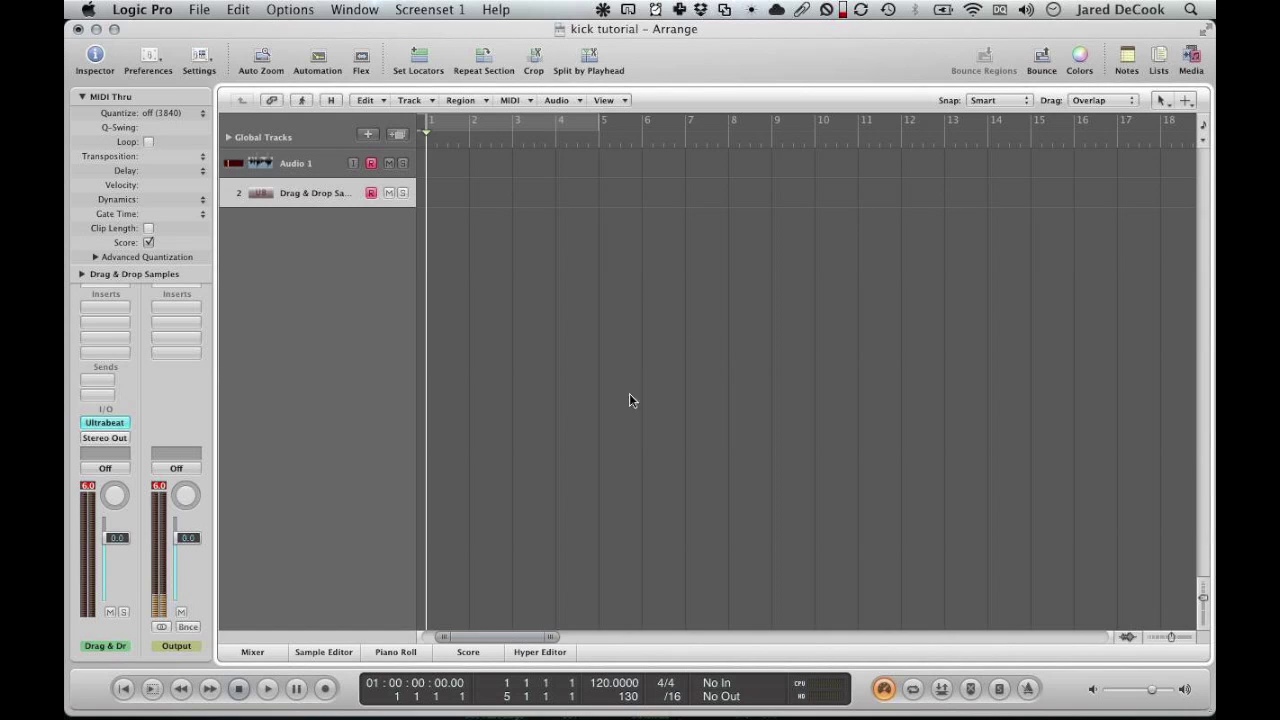
{"action": "left_click", "coordinate": [387, 654]}
{"action": "scroll", "coordinate": [468, 520], "scroll_direction": "down", "scroll_amount": 6}
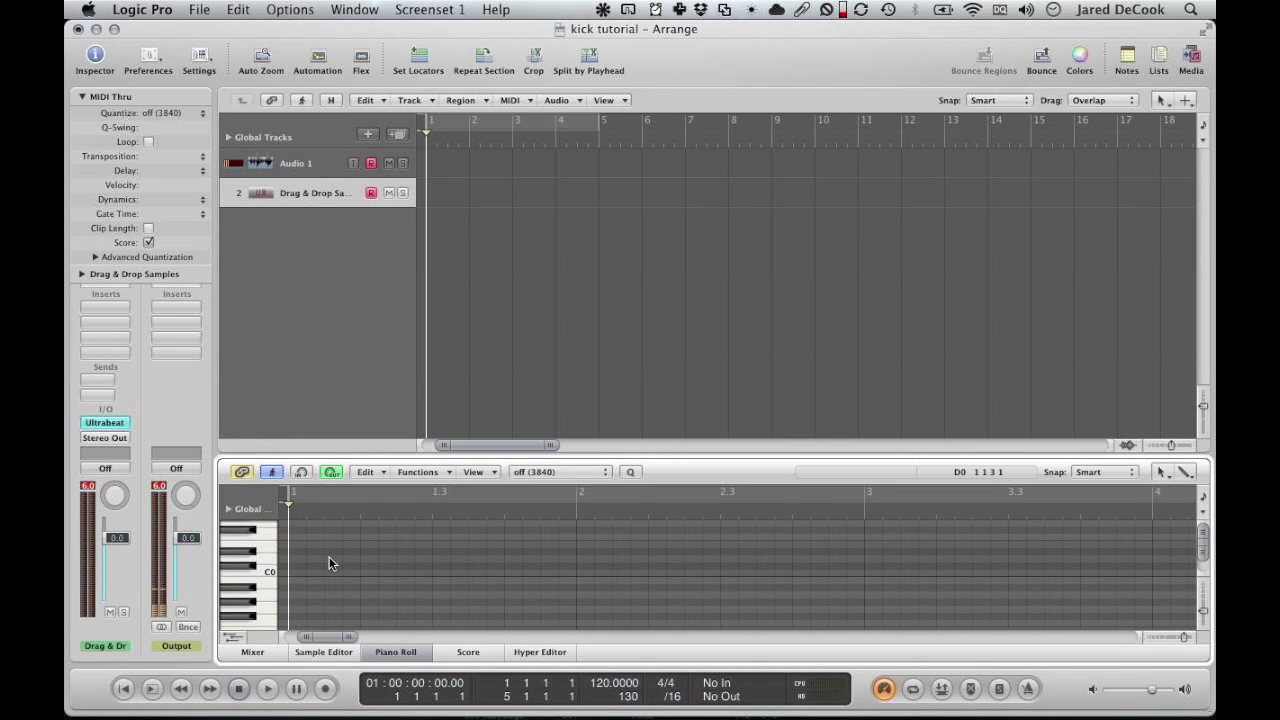
{"action": "scroll", "coordinate": [330, 563], "scroll_direction": "up", "scroll_amount": 3}
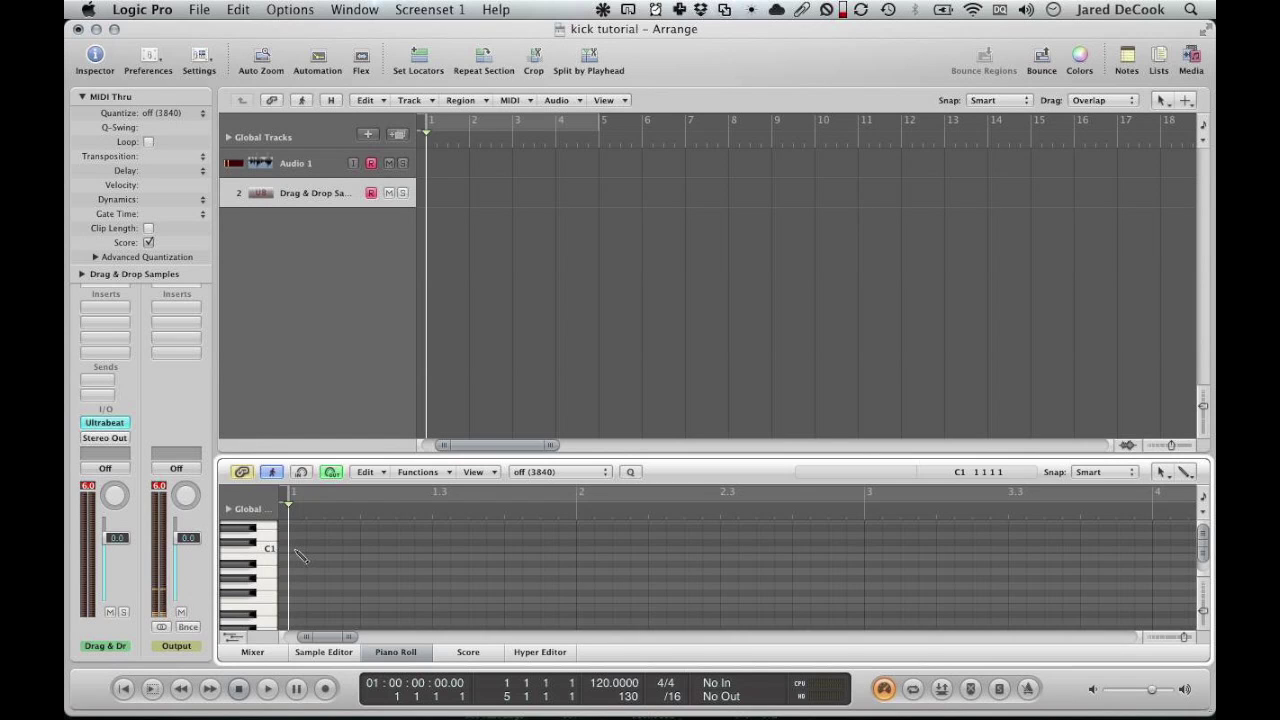
Create a MIDI region on Drag & Drop Samples and place three C1 kick notes.
{"action": "left_click", "coordinate": [296, 550]}
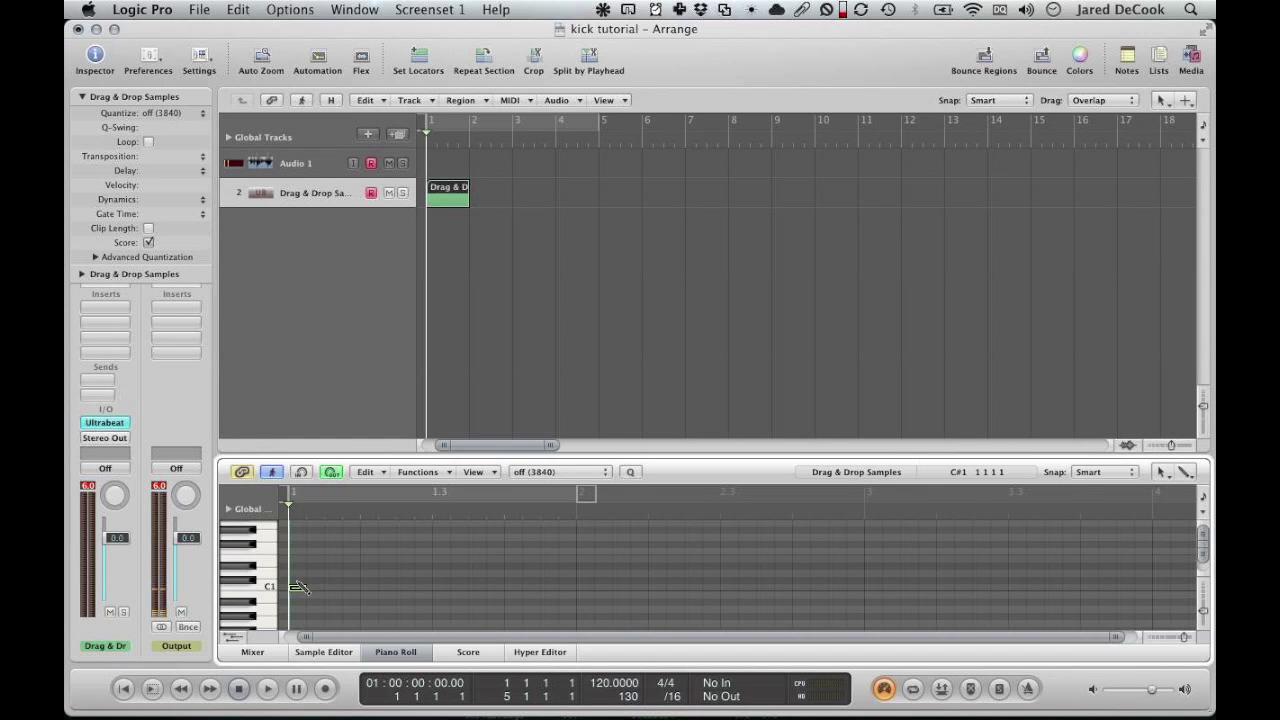
{"action": "left_click_drag", "start_coordinate": [291, 549], "coordinate": [512, 584]}
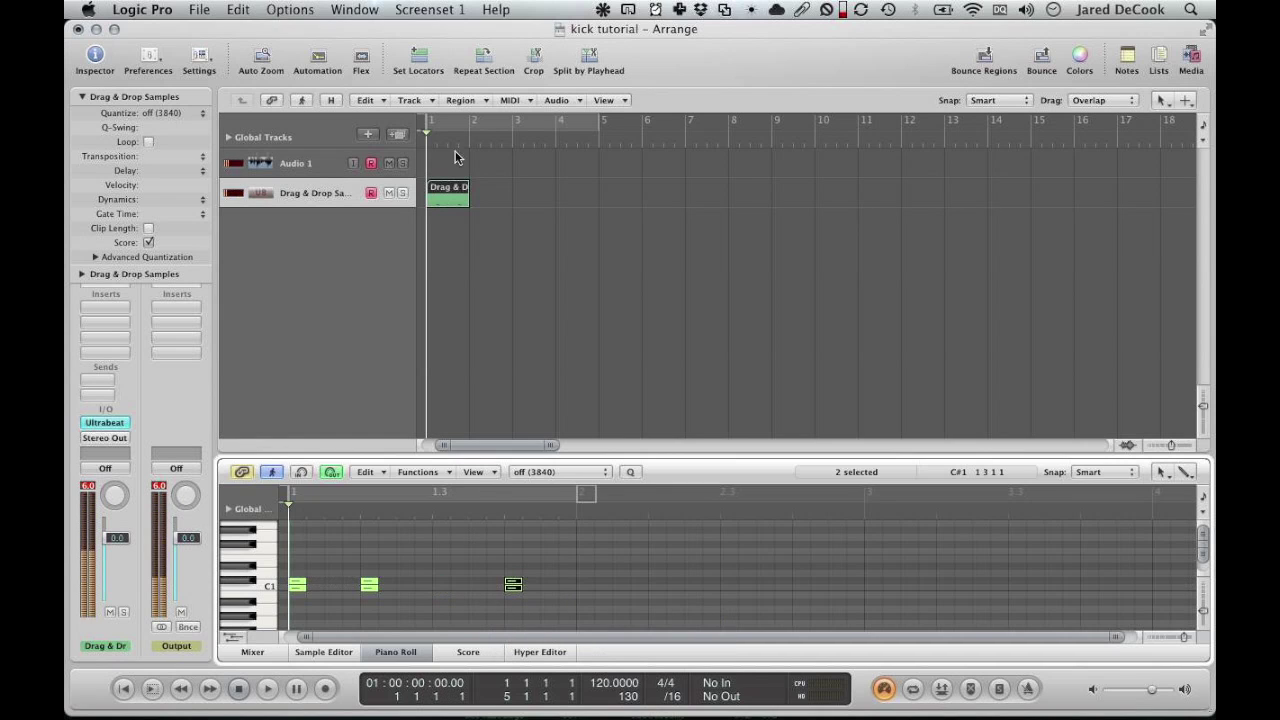
{"action": "left_click", "coordinate": [425, 120]}
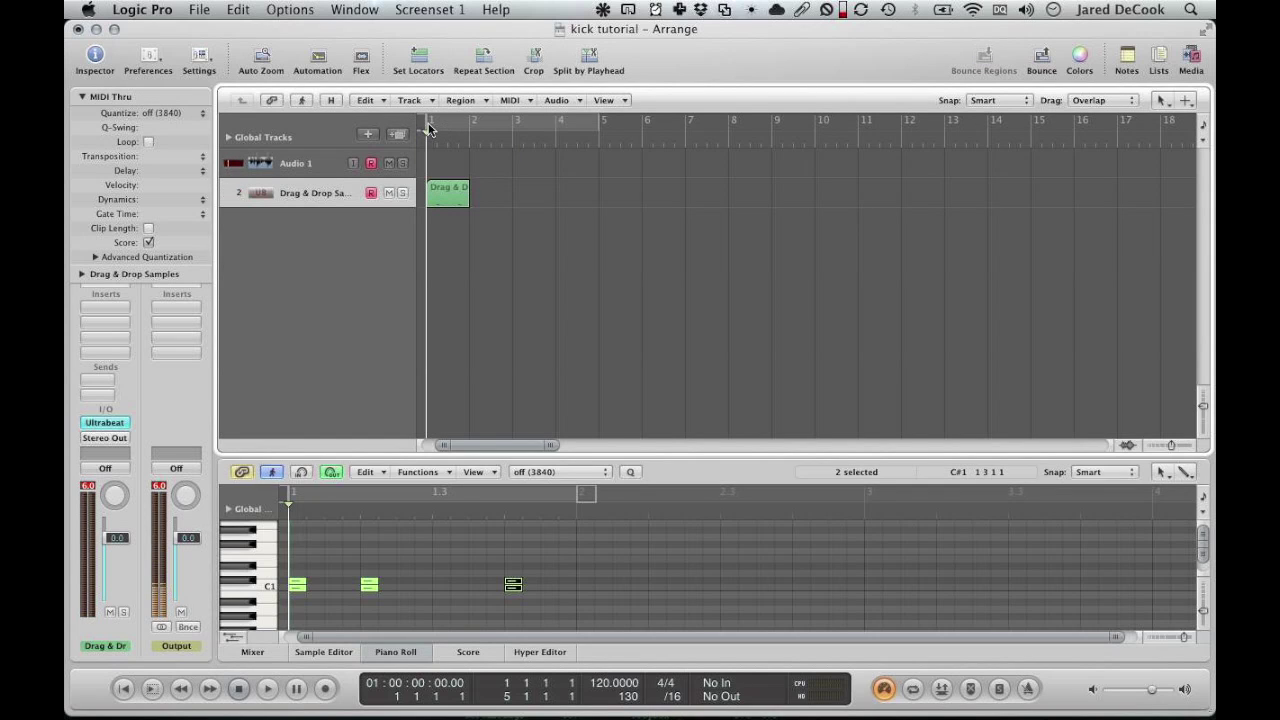
Cycle bar 1 in the ruler and play the kick pattern.
{"action": "left_click_drag", "start_coordinate": [428, 128], "coordinate": [470, 130]}
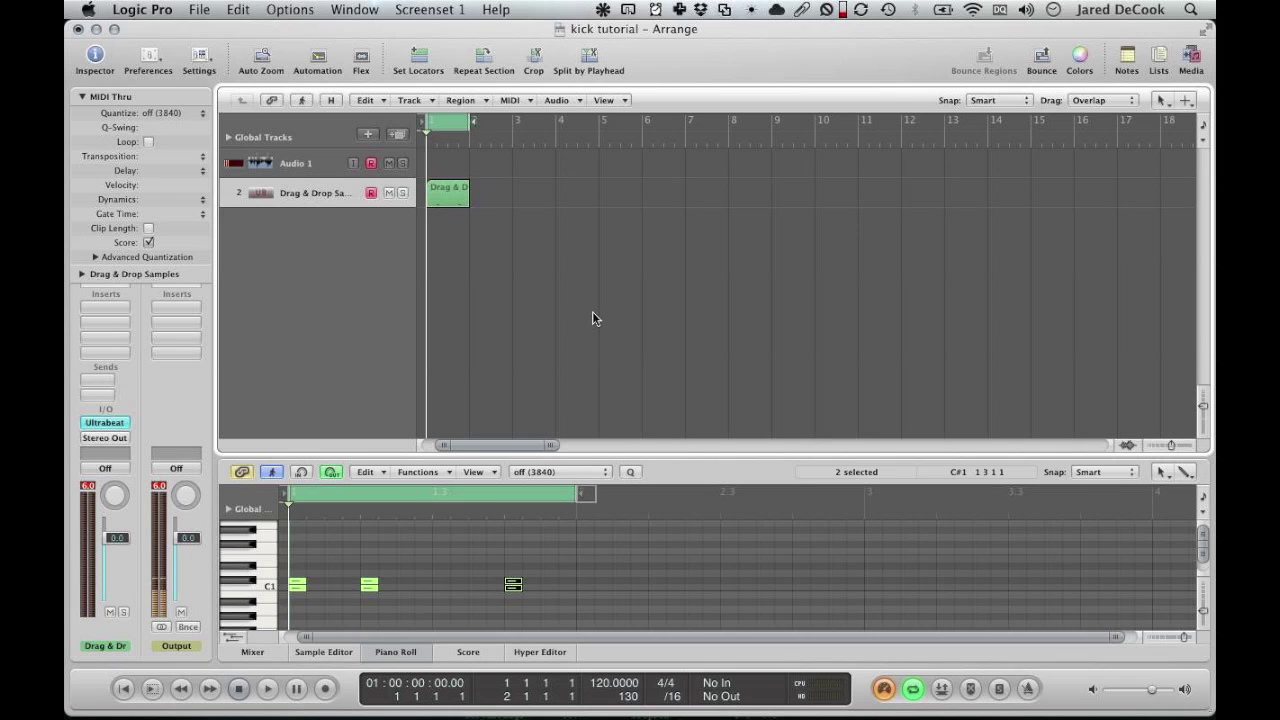
{"action": "key", "text": "space"}
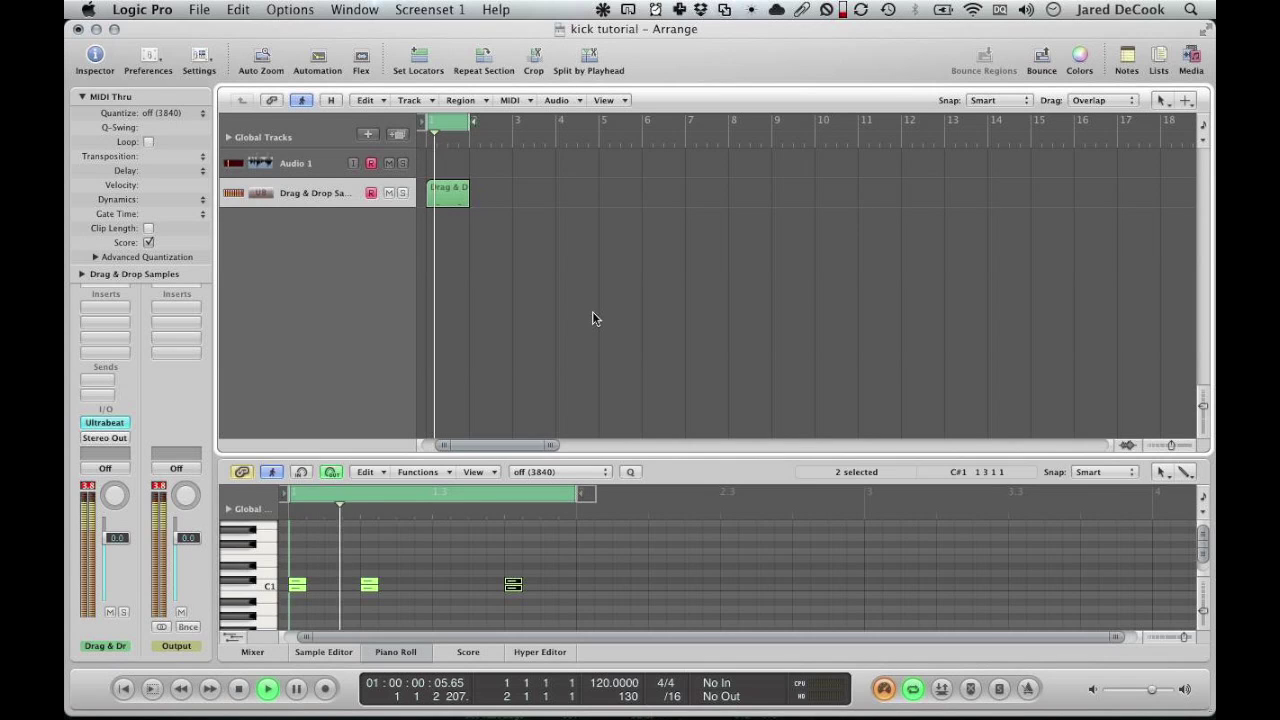
{"action": "key", "text": "space"}
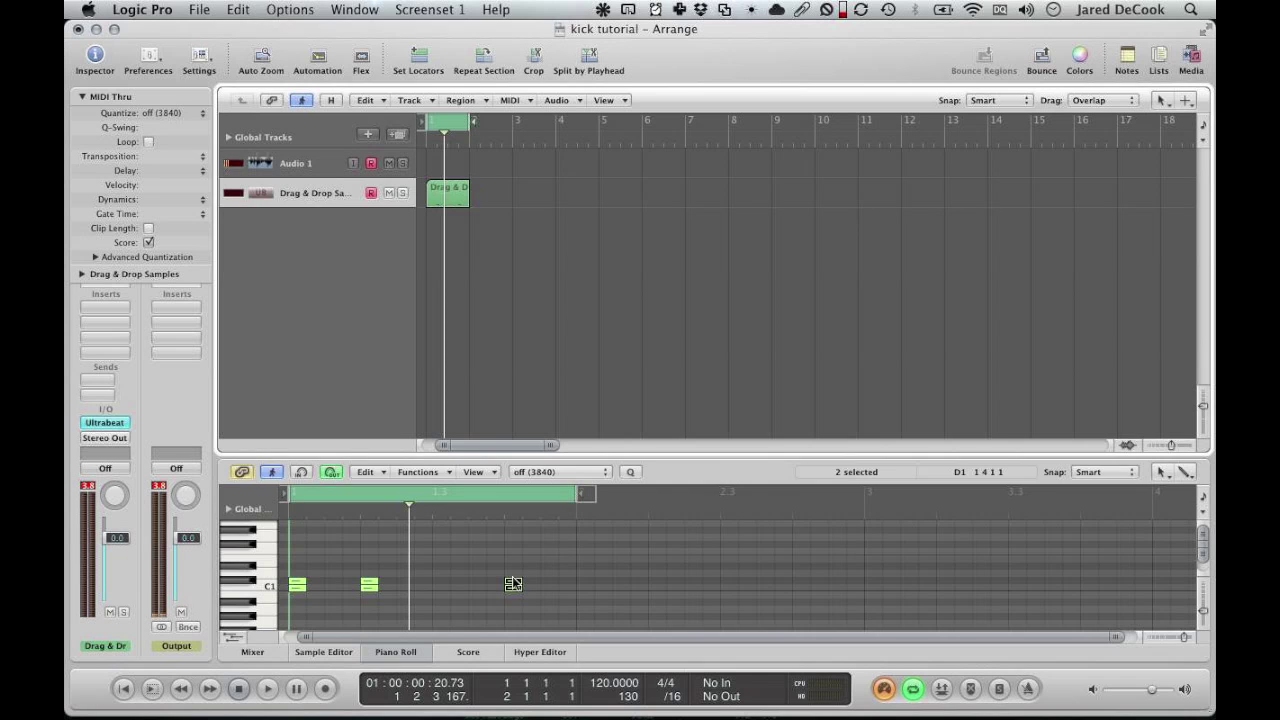
Copy a kick note to make a fourth C1 note, play the loop, and reopen Ultrabeat.
{"action": "left_click_drag", "start_coordinate": [512, 585], "coordinate": [440, 585]}
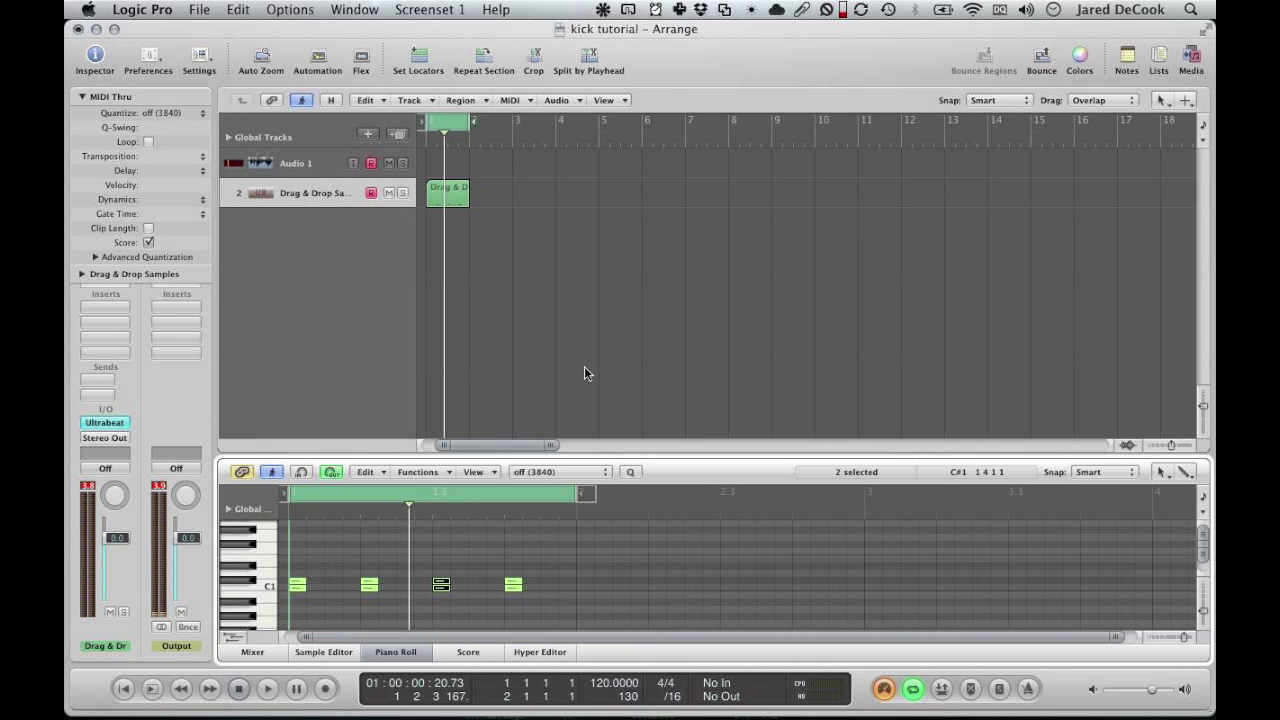
{"action": "key", "text": "space"}
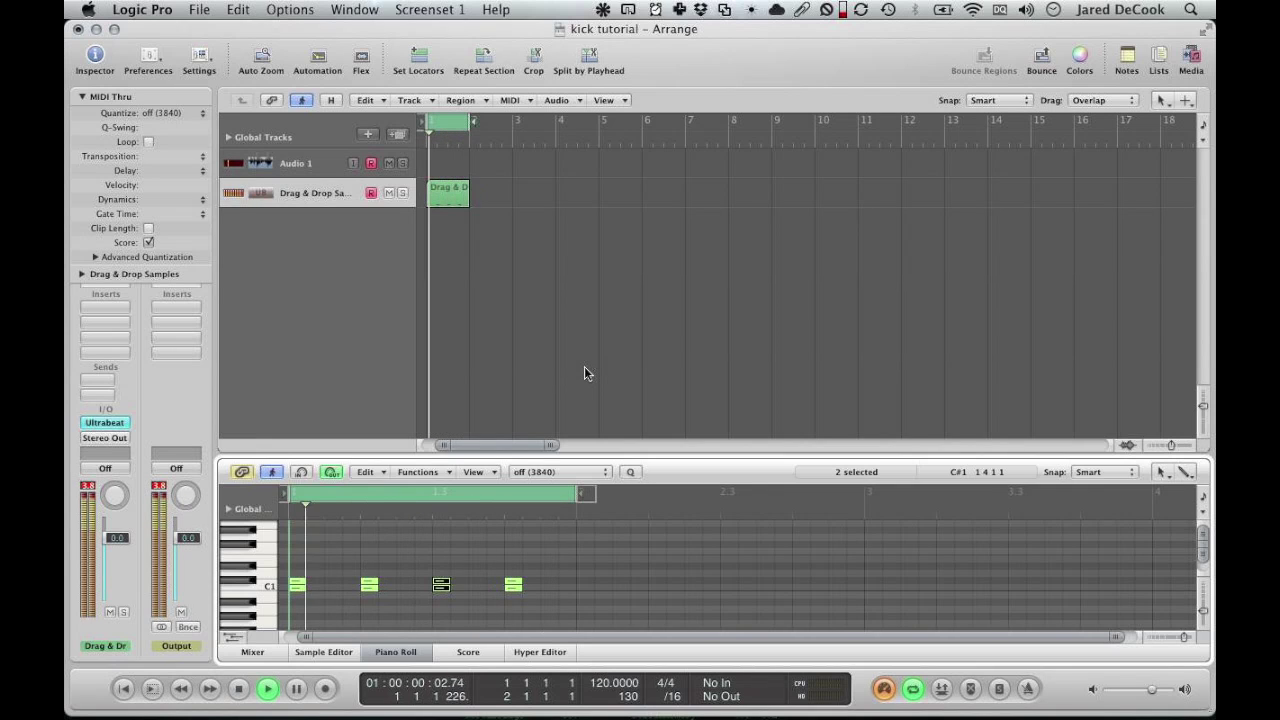
{"action": "key", "text": "space"}
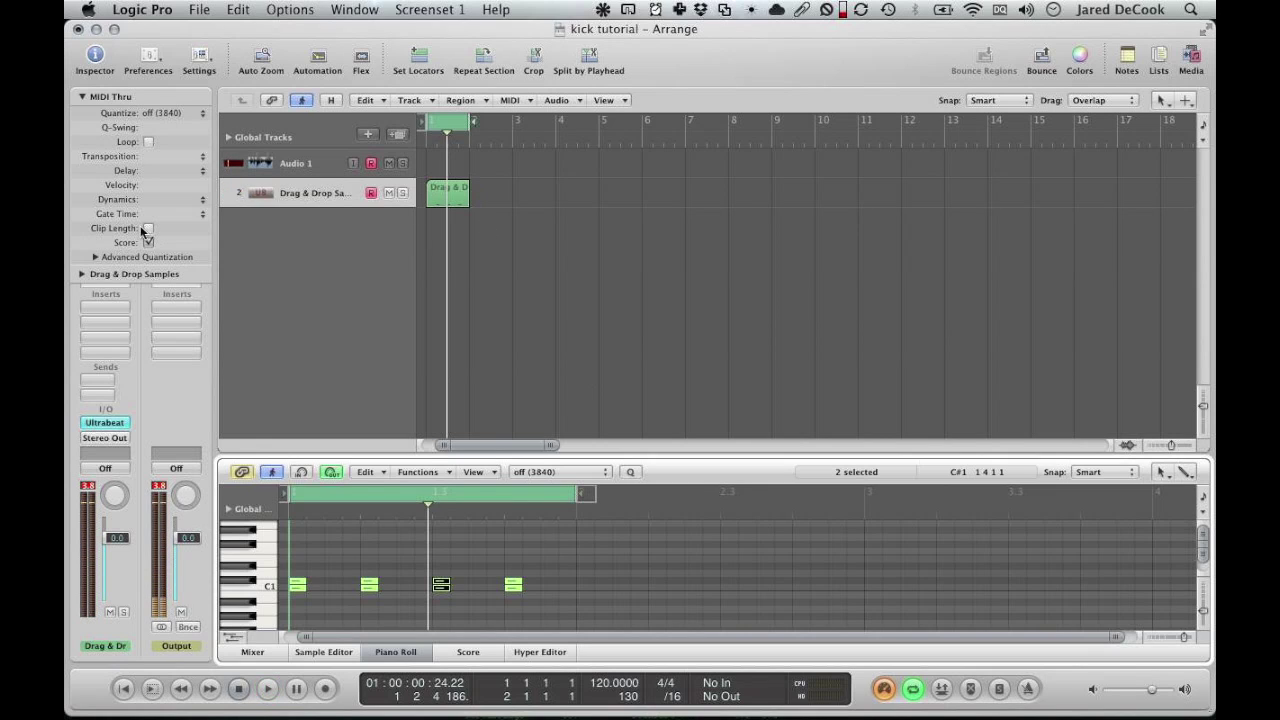
{"action": "left_click", "coordinate": [113, 424]}
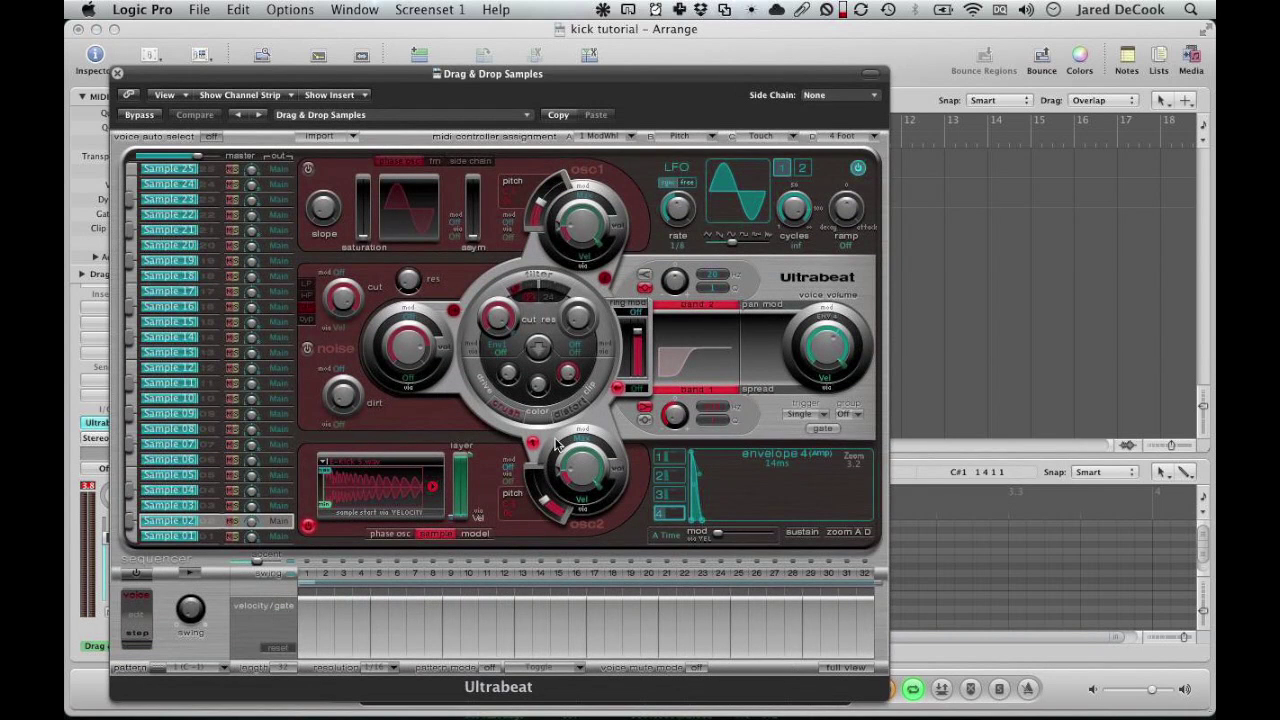
Audition the Sample 02 and Sample 01 kick voices and select Sample 01 for editing.
{"action": "left_click", "coordinate": [200, 527]}
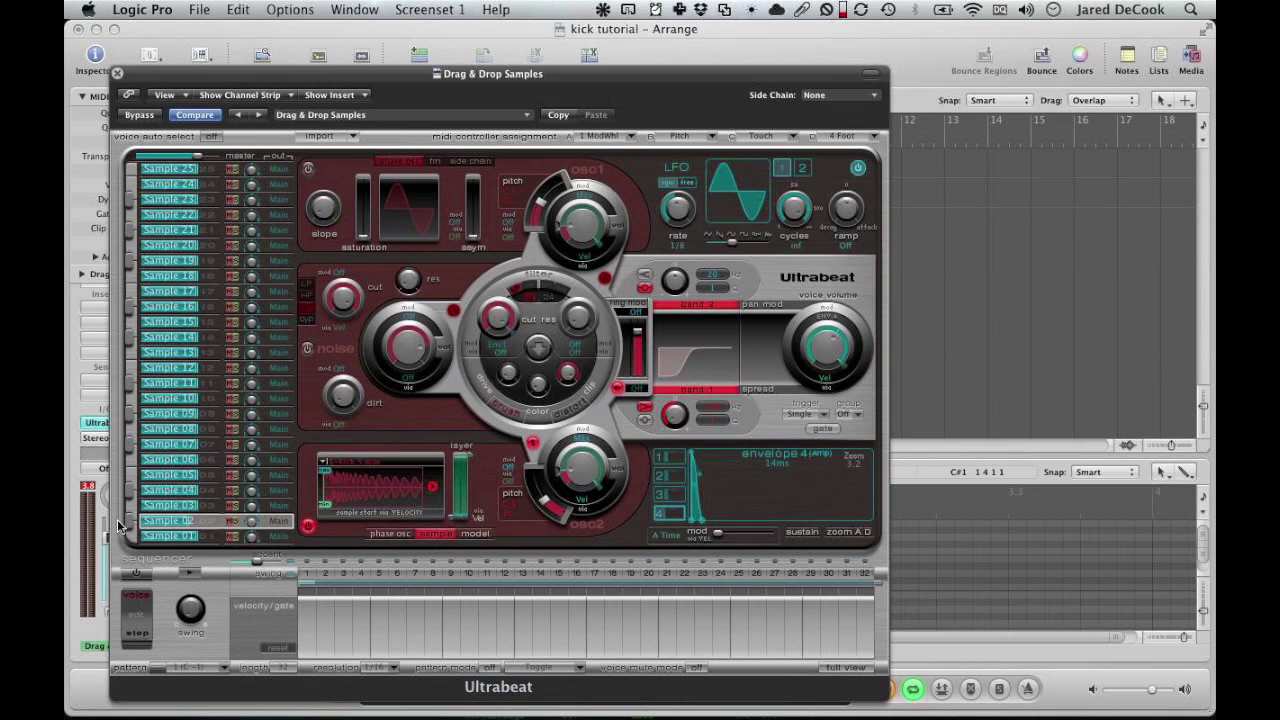
{"action": "left_click", "coordinate": [174, 541]}
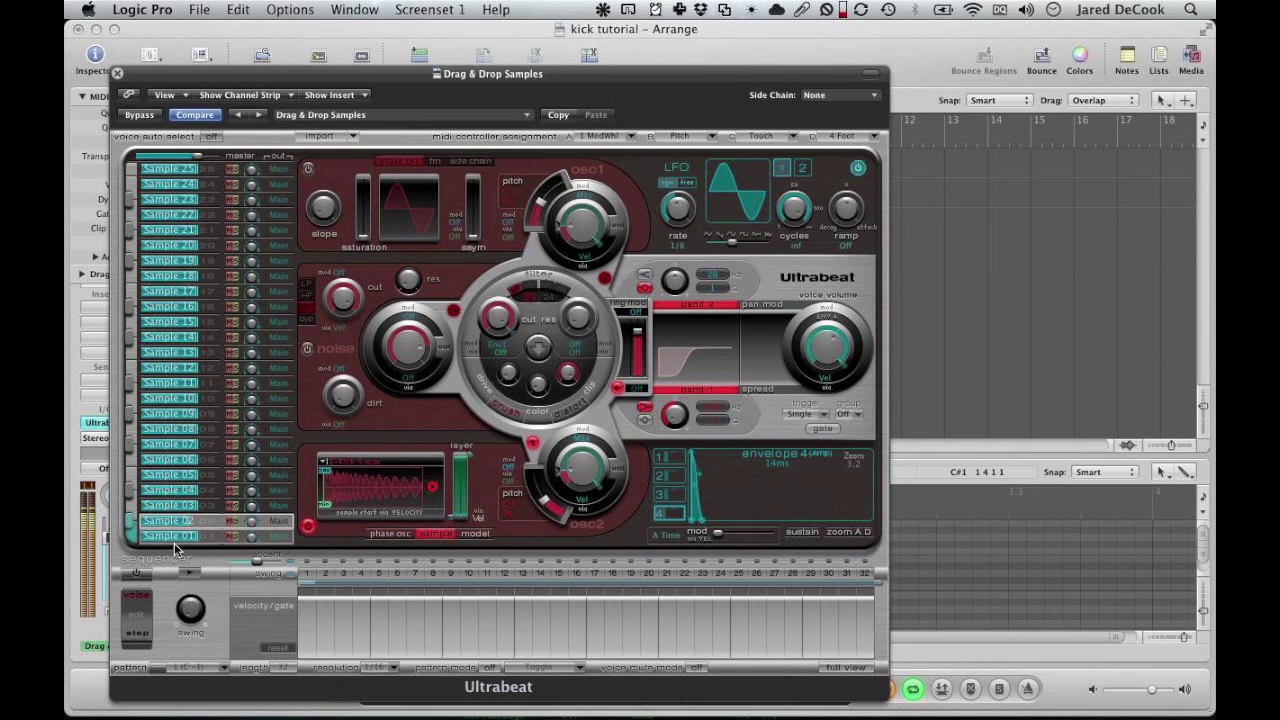
{"action": "left_click", "coordinate": [216, 533]}
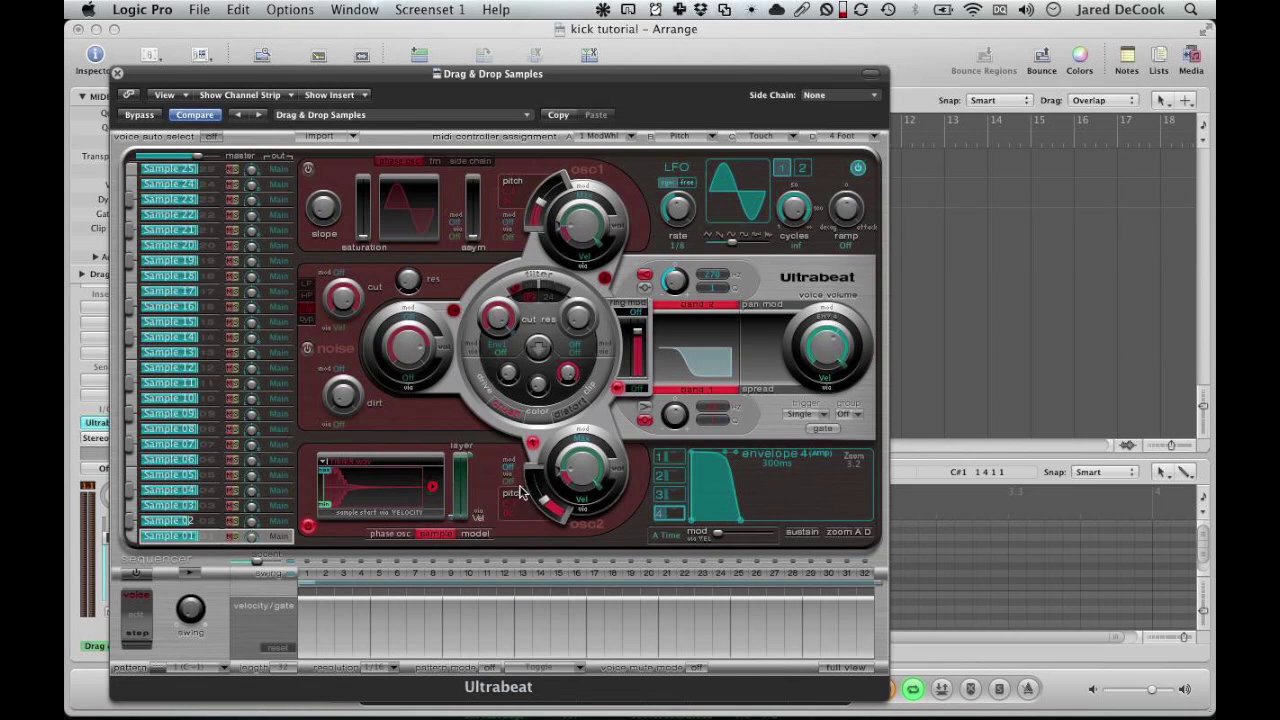
Lower Sample 01's osc2 pitch via 233.1 Hz to 220.0 Hz and show envelope 1.
{"action": "mouse_move", "coordinate": [545, 503]}
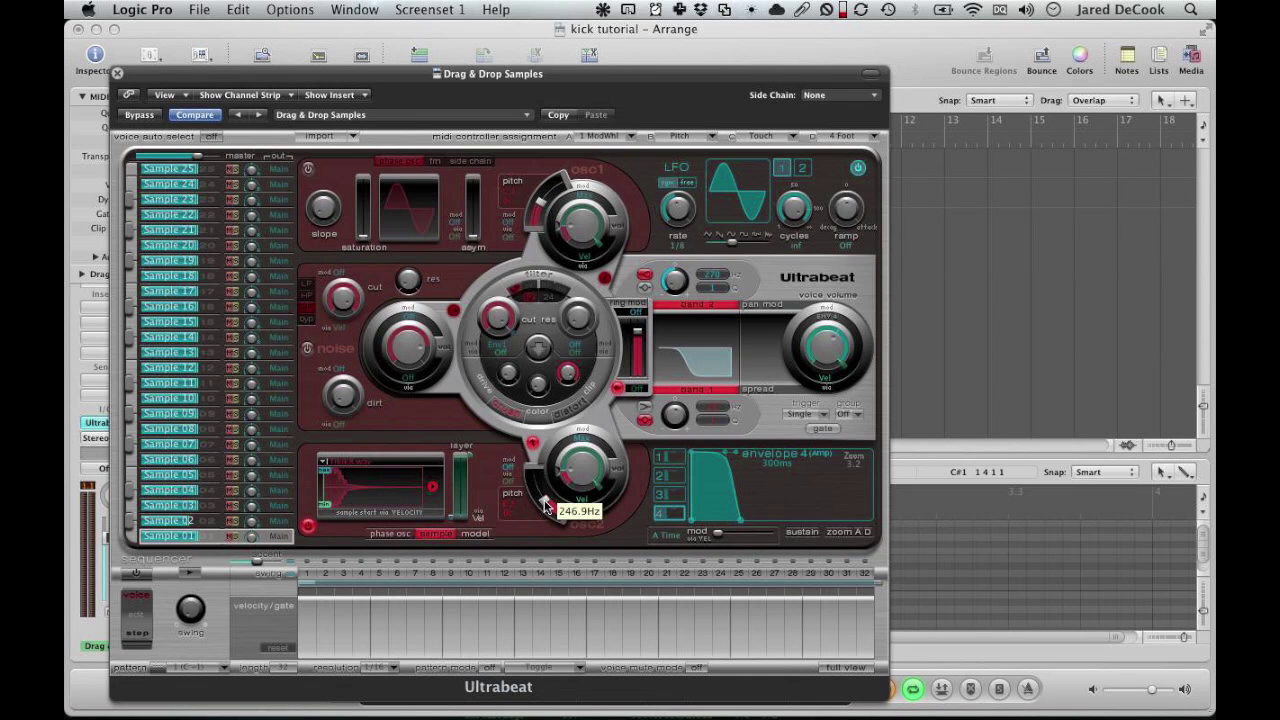
{"action": "left_click_drag", "start_coordinate": [545, 508], "coordinate": [545, 510]}
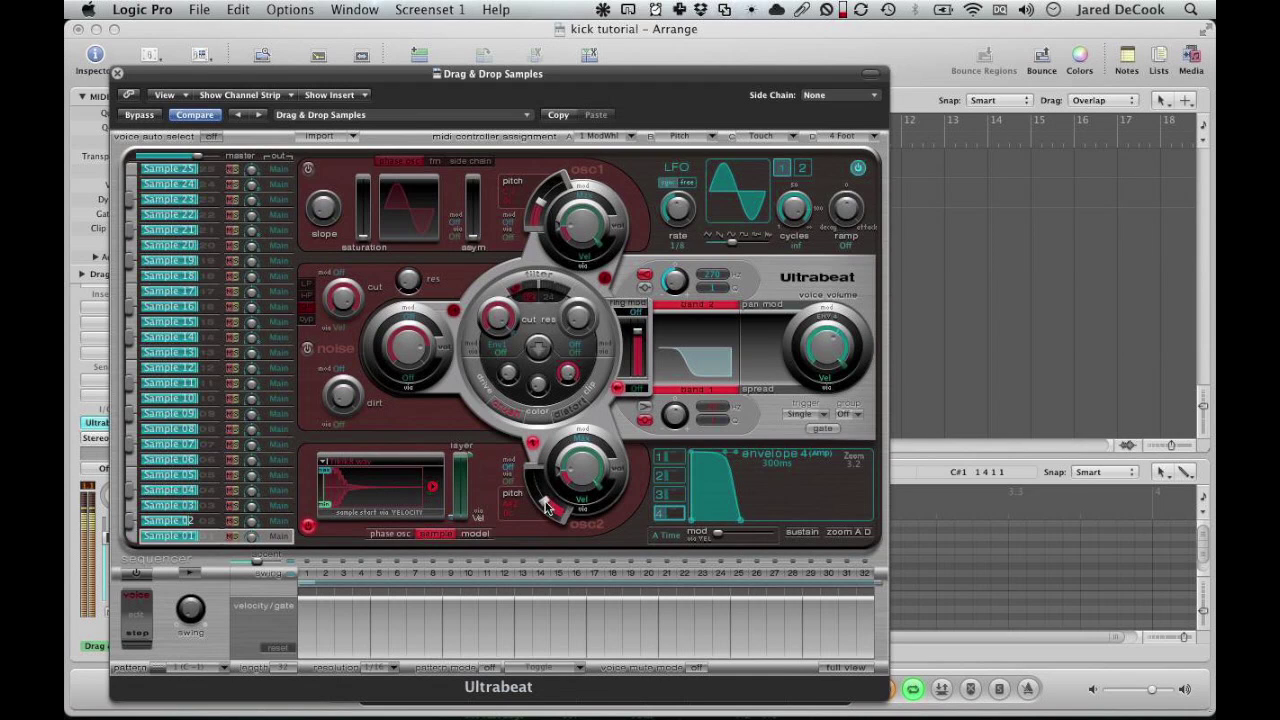
{"action": "left_click_drag", "start_coordinate": [555, 510], "coordinate": [547, 511]}
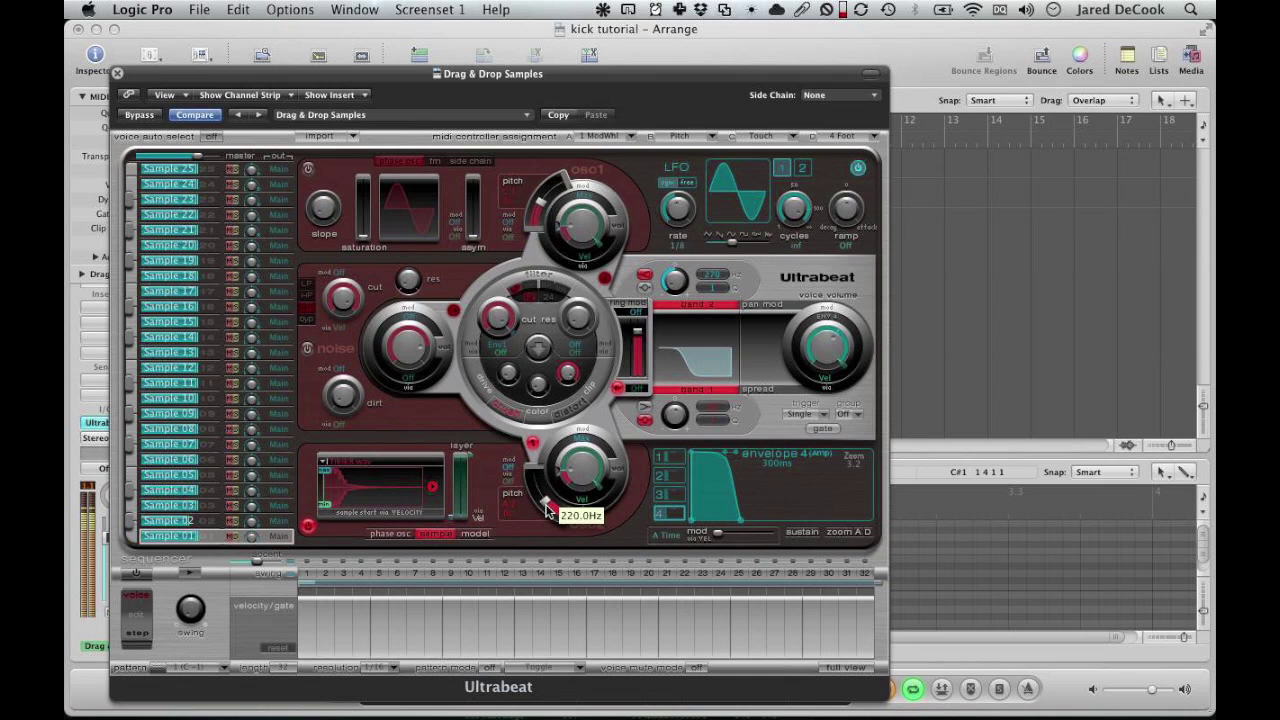
{"action": "left_click", "coordinate": [677, 462]}
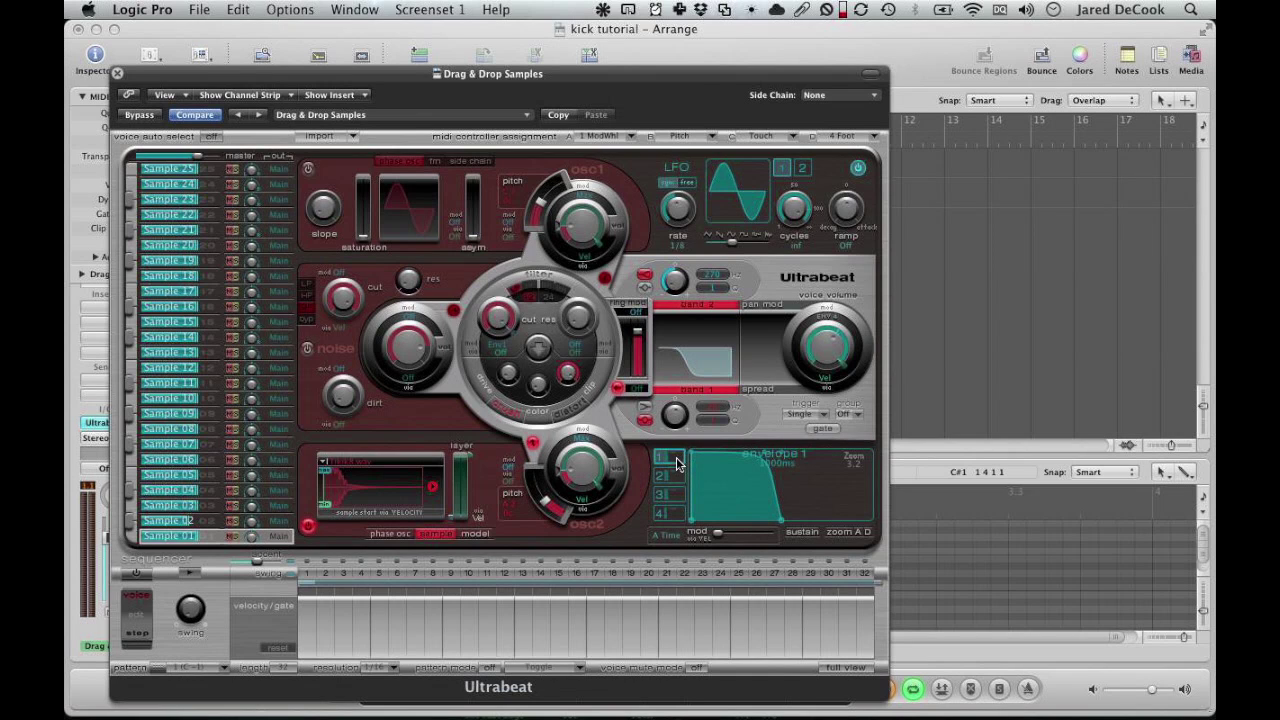
Modulate osc2 pitch with Env1, set its amount, and lower the osc2 pitch slightly.
{"action": "left_click", "coordinate": [510, 472]}
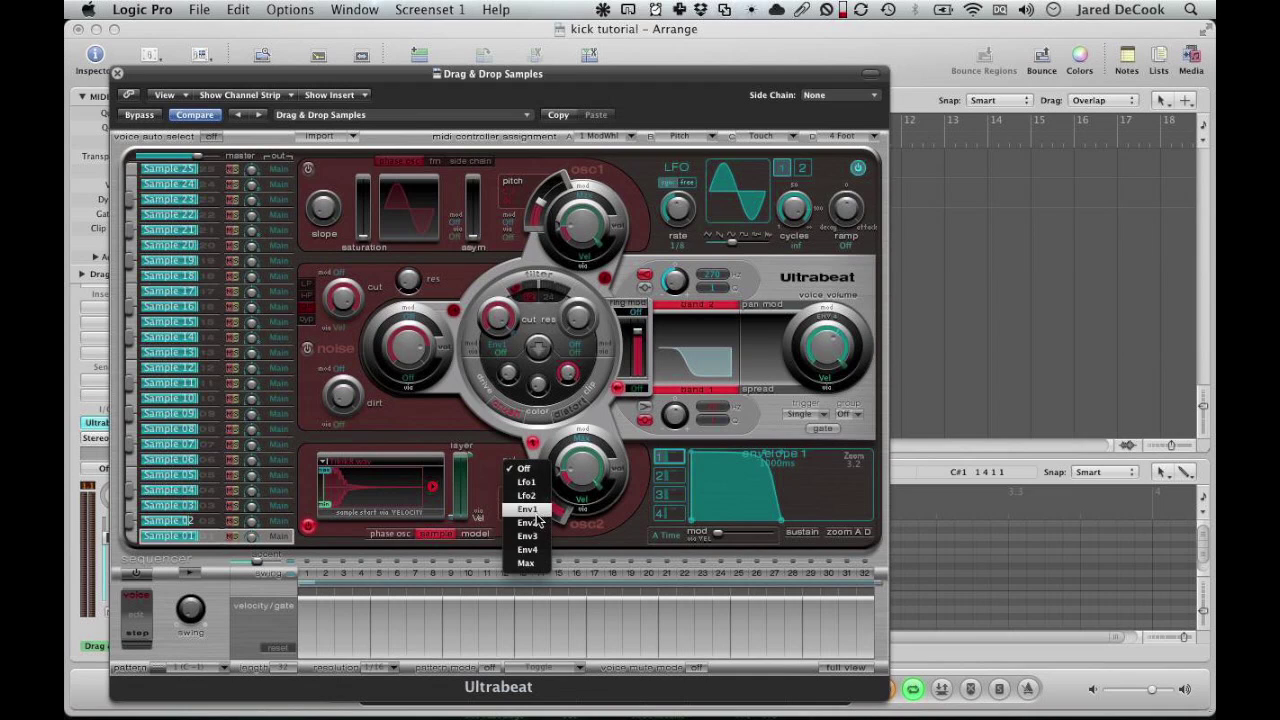
{"action": "left_click", "coordinate": [534, 512]}
{"action": "left_click_drag", "start_coordinate": [535, 520], "coordinate": [529, 497]}
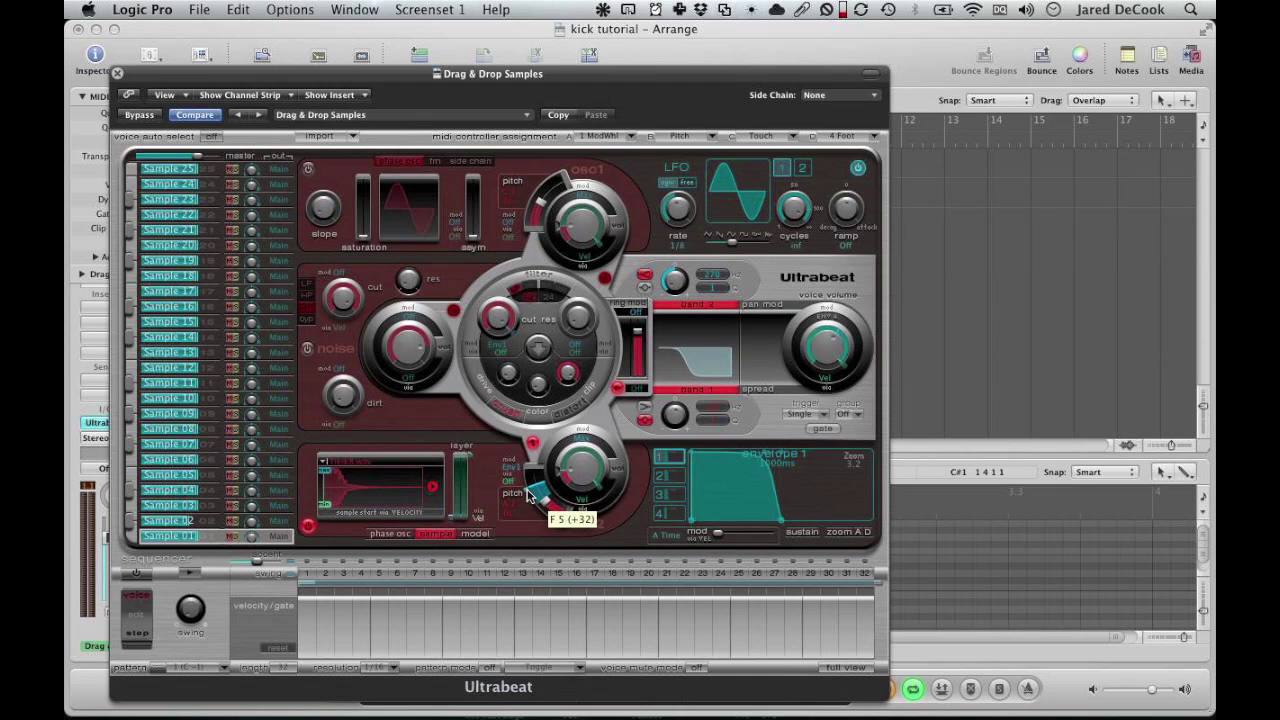
{"action": "mouse_move", "coordinate": [546, 506]}
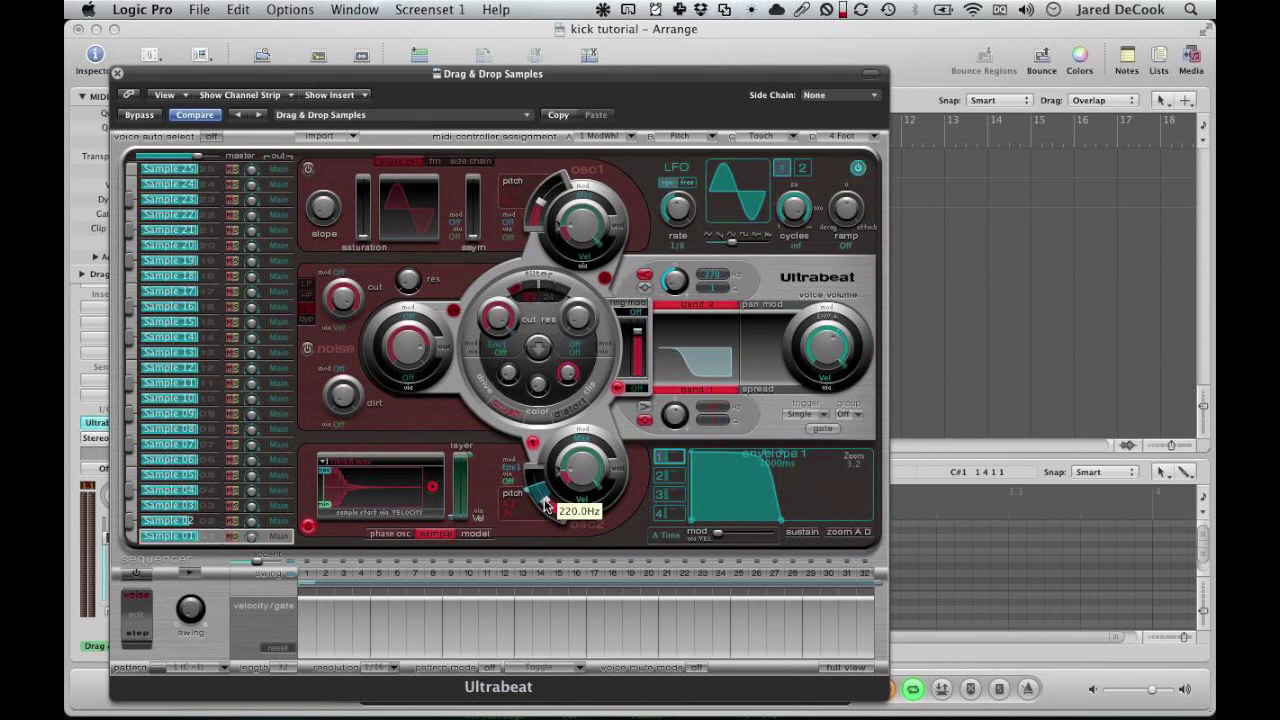
{"action": "left_click_drag", "start_coordinate": [544, 500], "coordinate": [531, 508]}
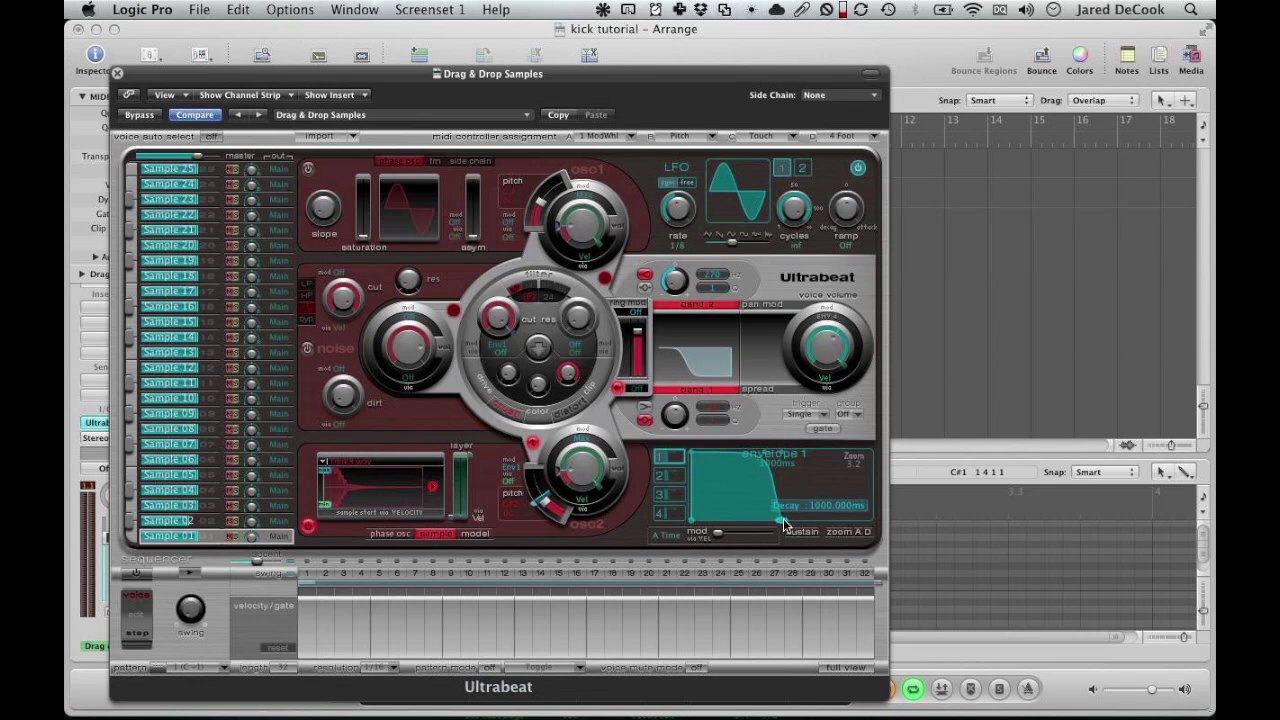
Curve envelope 1's attack and shorten its decay to about 23 ms.
{"action": "left_click", "coordinate": [676, 517]}
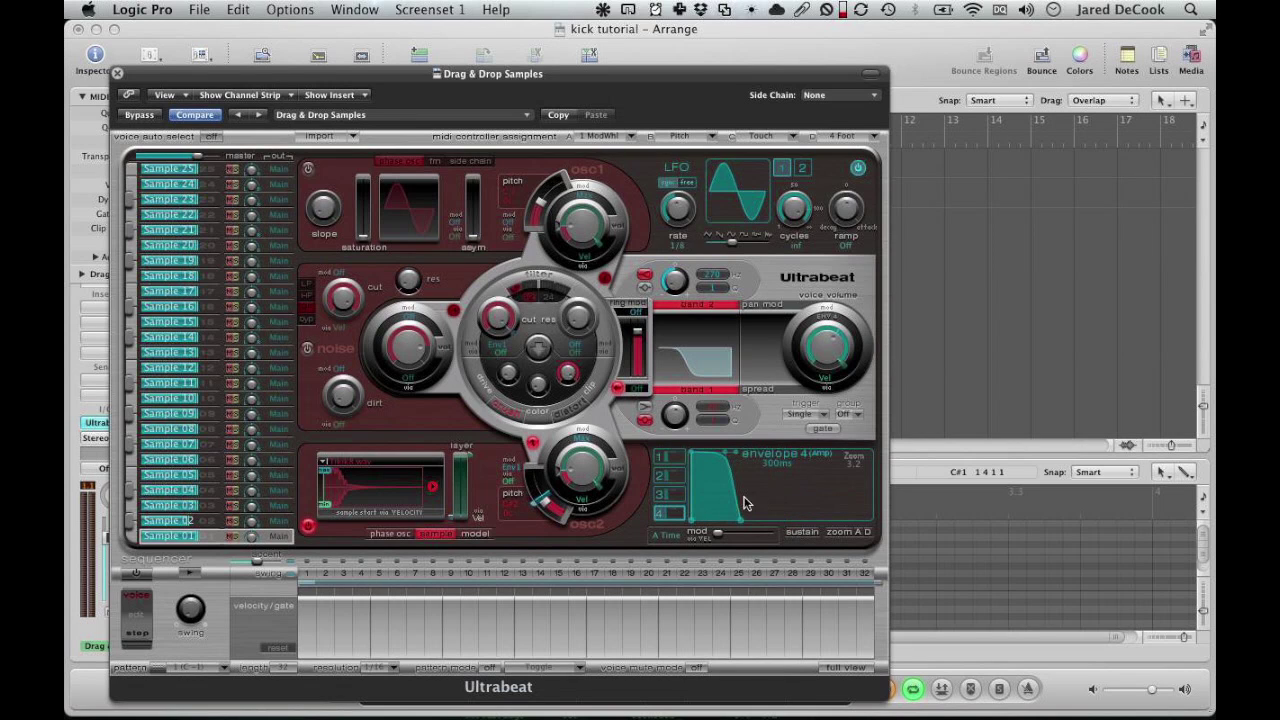
{"action": "left_click", "coordinate": [683, 459]}
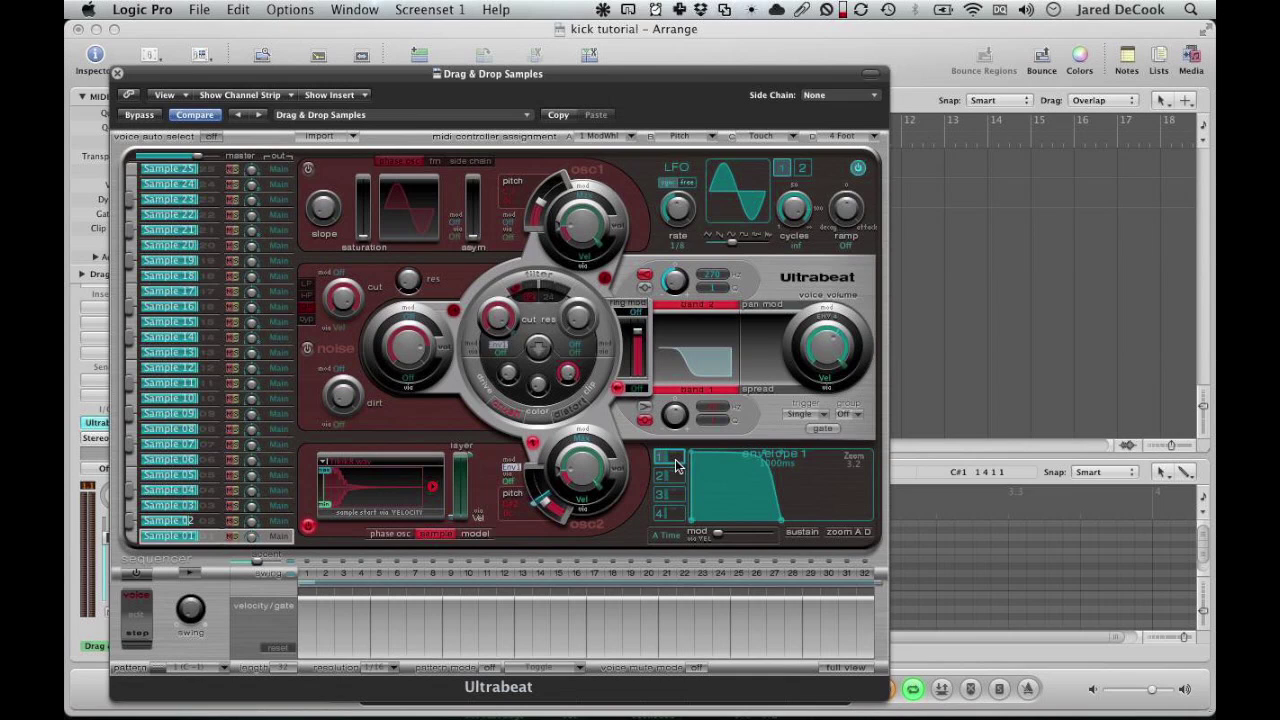
{"action": "left_click_drag", "start_coordinate": [763, 476], "coordinate": [726, 535]}
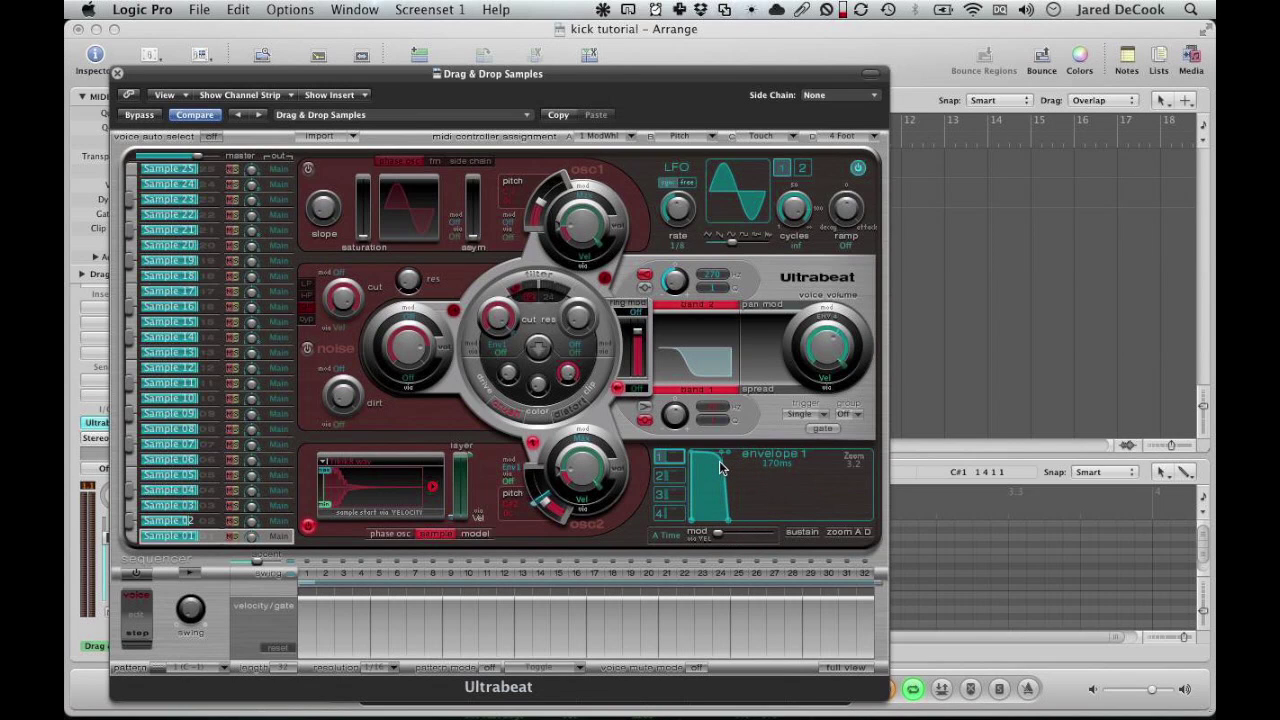
{"action": "left_click_drag", "start_coordinate": [719, 460], "coordinate": [683, 525]}
{"action": "mouse_move", "coordinate": [733, 523]}
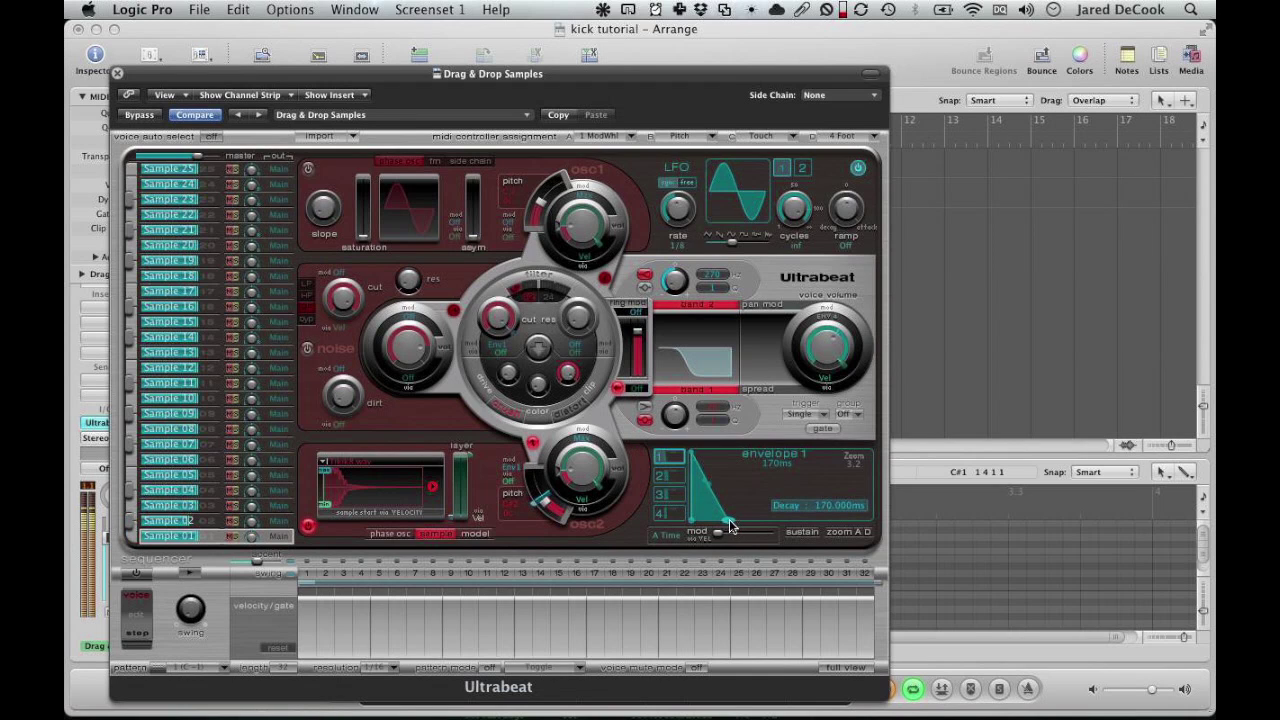
{"action": "left_click_drag", "start_coordinate": [730, 525], "coordinate": [705, 524]}
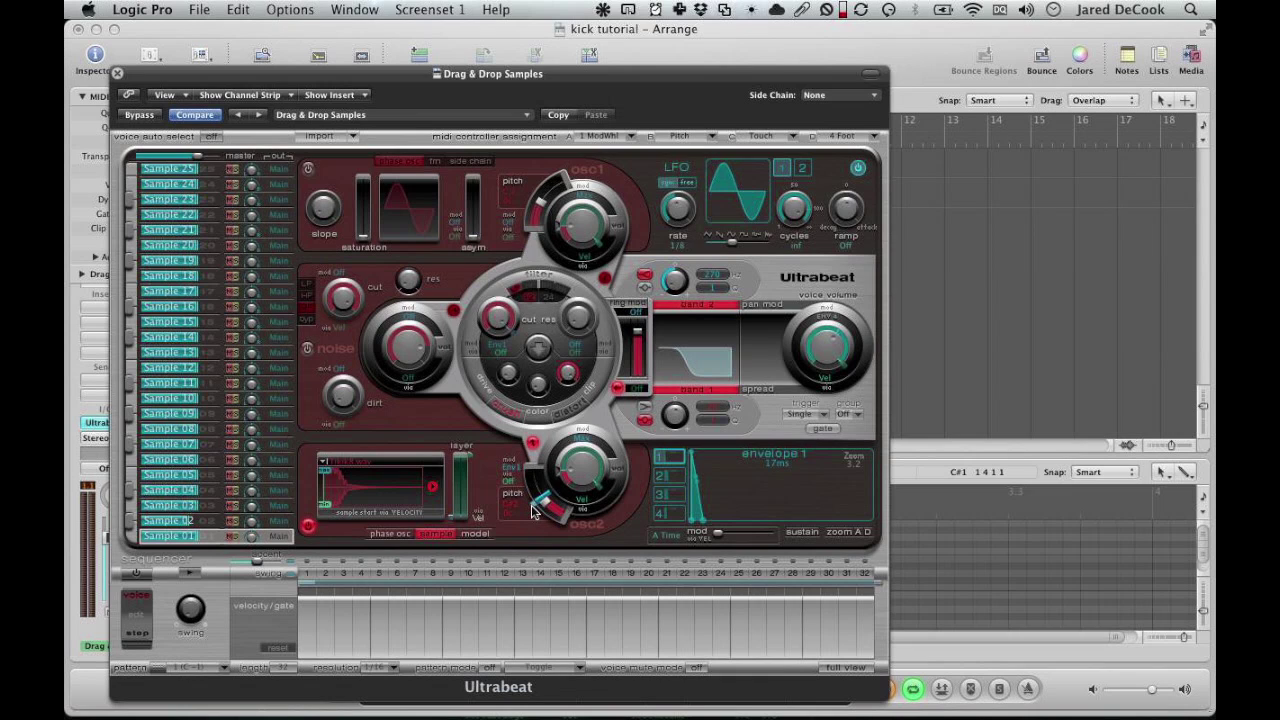
On Sample 02, lower the filter level to -4.0dB and raise filter drive to 14.5dB.
{"action": "left_click", "coordinate": [209, 522]}
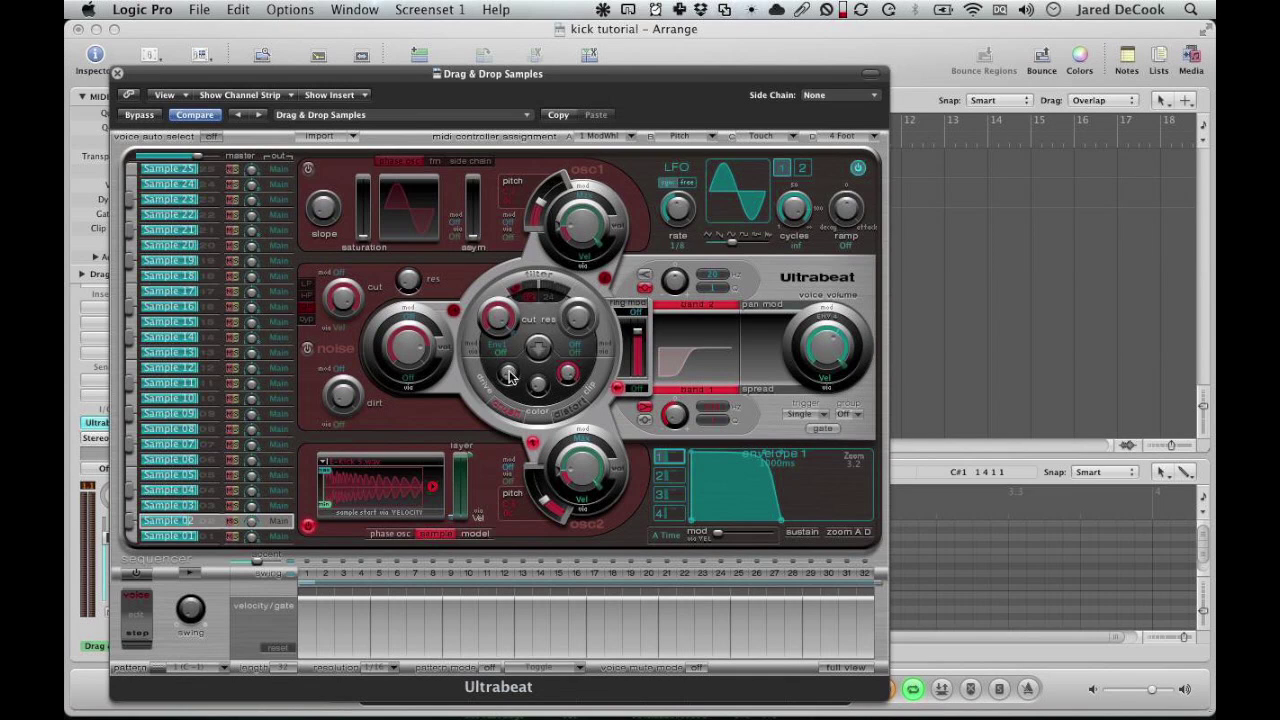
{"action": "mouse_move", "coordinate": [509, 375]}
{"action": "mouse_move", "coordinate": [571, 381]}
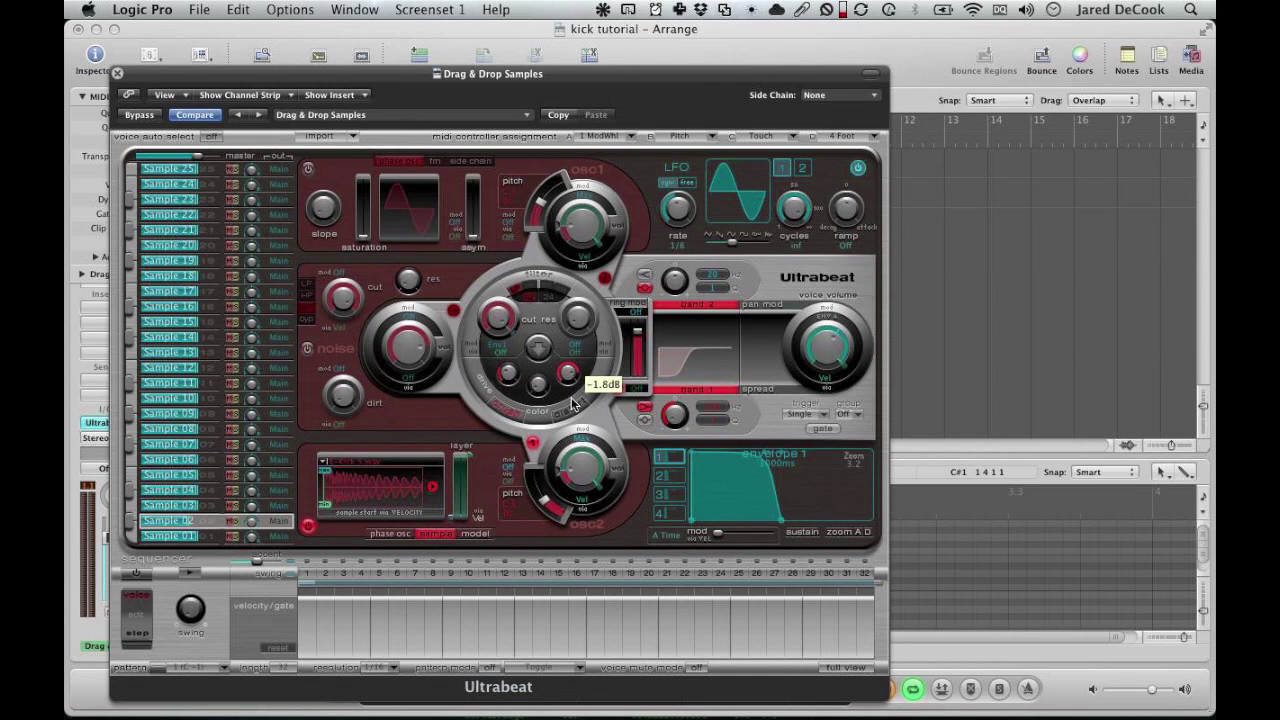
{"action": "left_click_drag", "start_coordinate": [576, 425], "coordinate": [576, 432]}
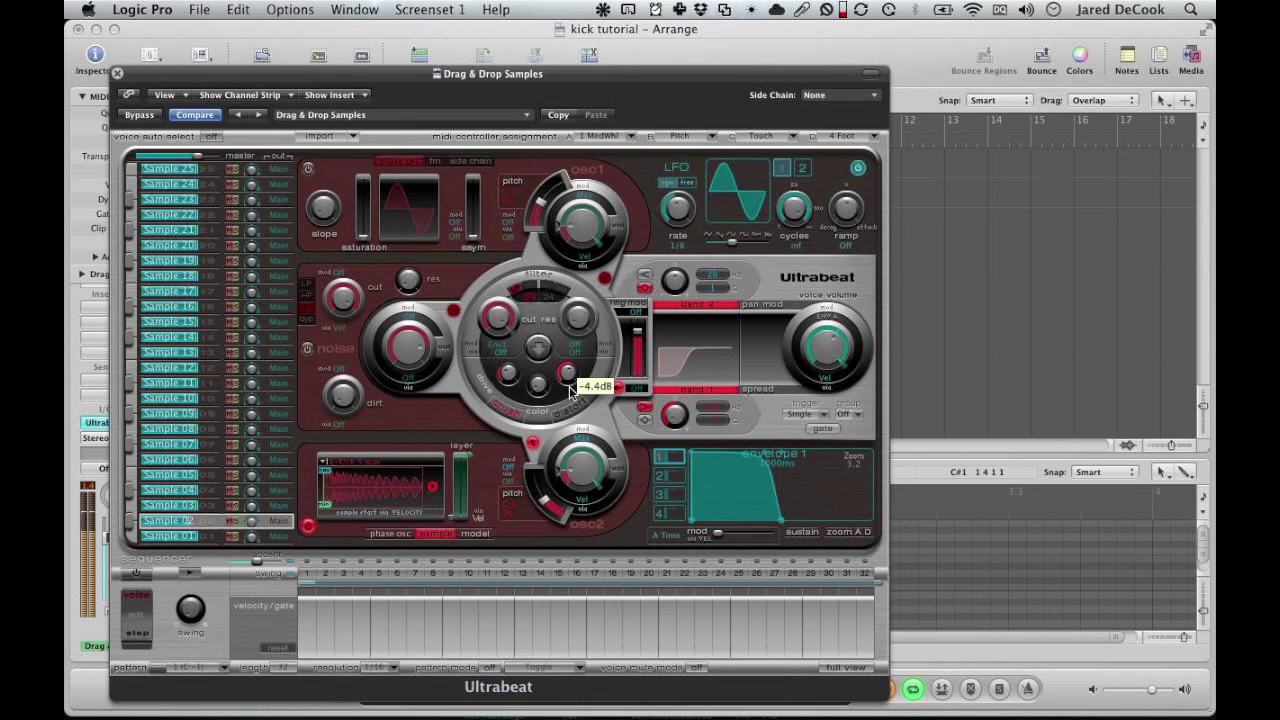
{"action": "mouse_move", "coordinate": [506, 376]}
{"action": "left_mouse_down"}
{"action": "mouse_move", "coordinate": [505, 324]}
{"action": "mouse_move", "coordinate": [538, 468]}
{"action": "mouse_move", "coordinate": [494, 356]}
{"action": "left_mouse_up"}
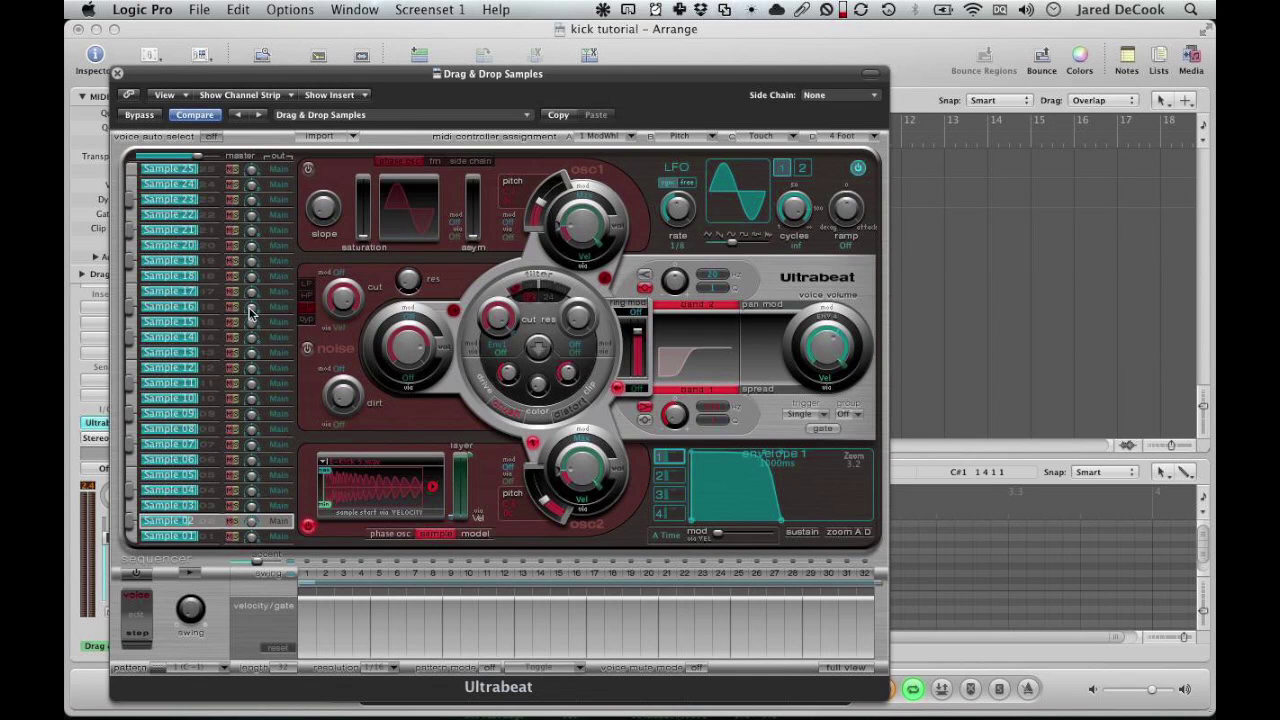
Close Ultrabeat, collapse the MIDI Thru parameters, and insert a Channel EQ on the channel.
{"action": "left_click", "coordinate": [117, 75]}
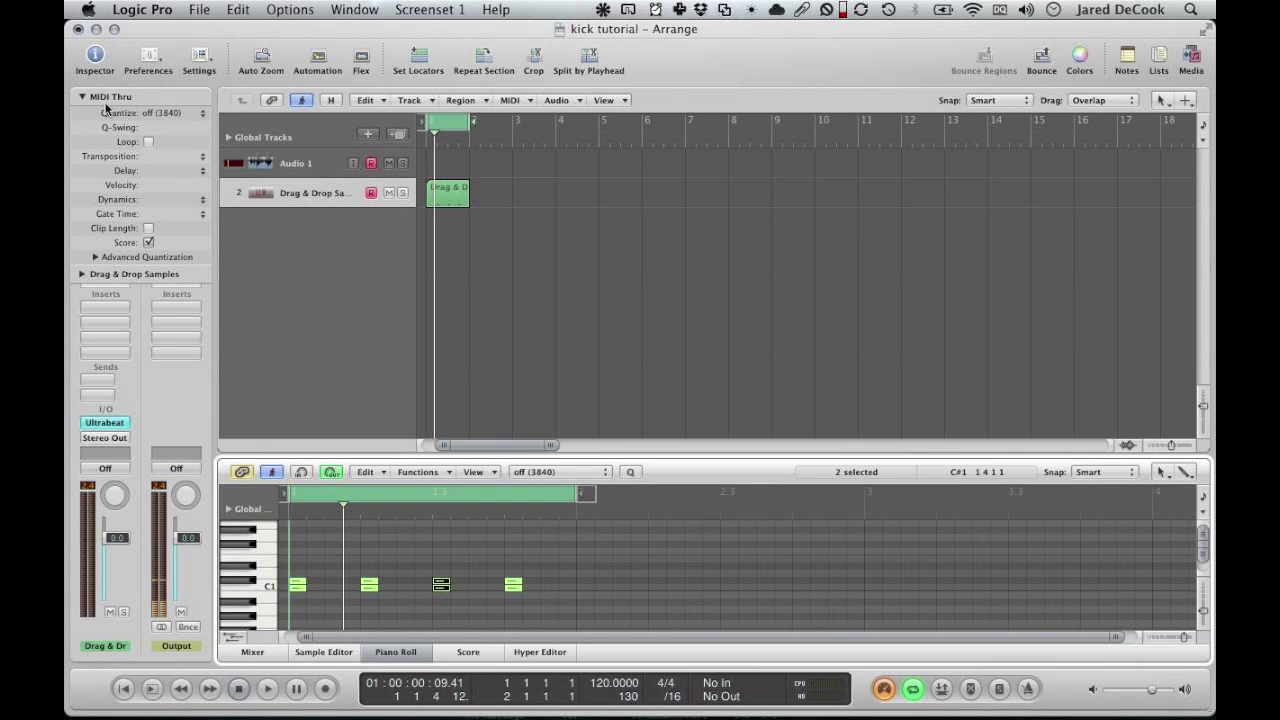
{"action": "left_click", "coordinate": [83, 97]}
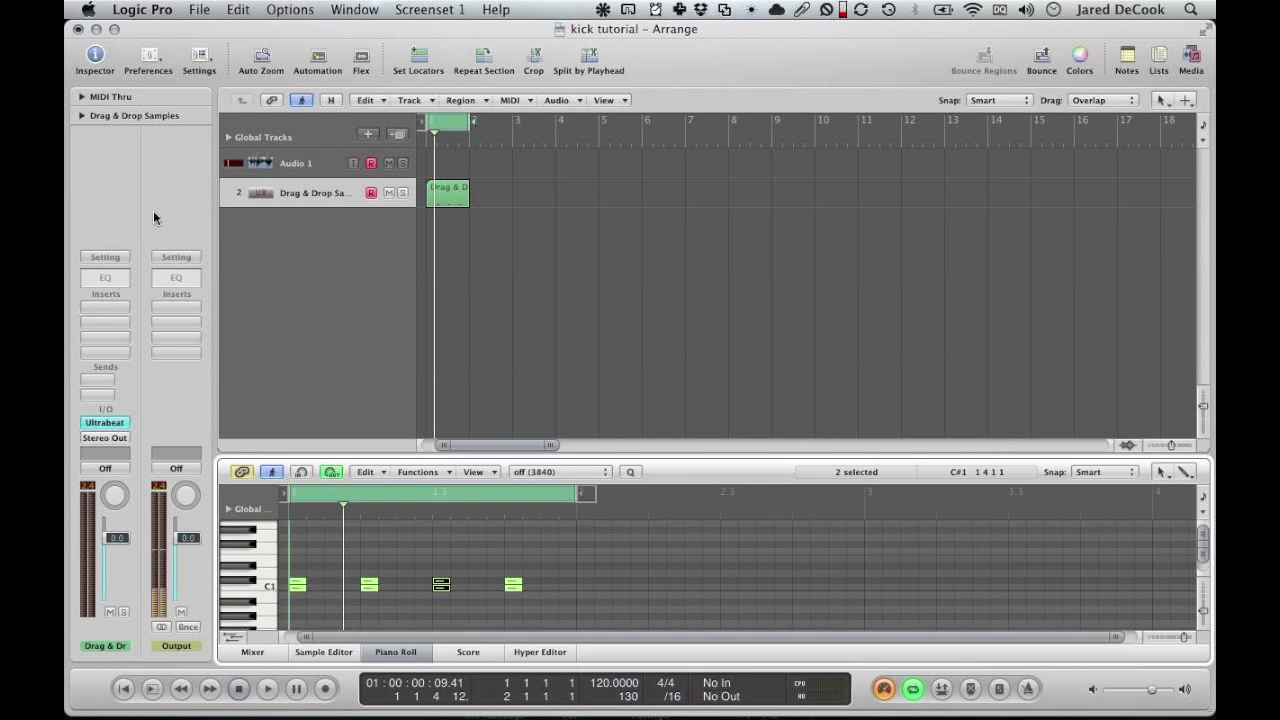
{"action": "double_click", "coordinate": [116, 277]}
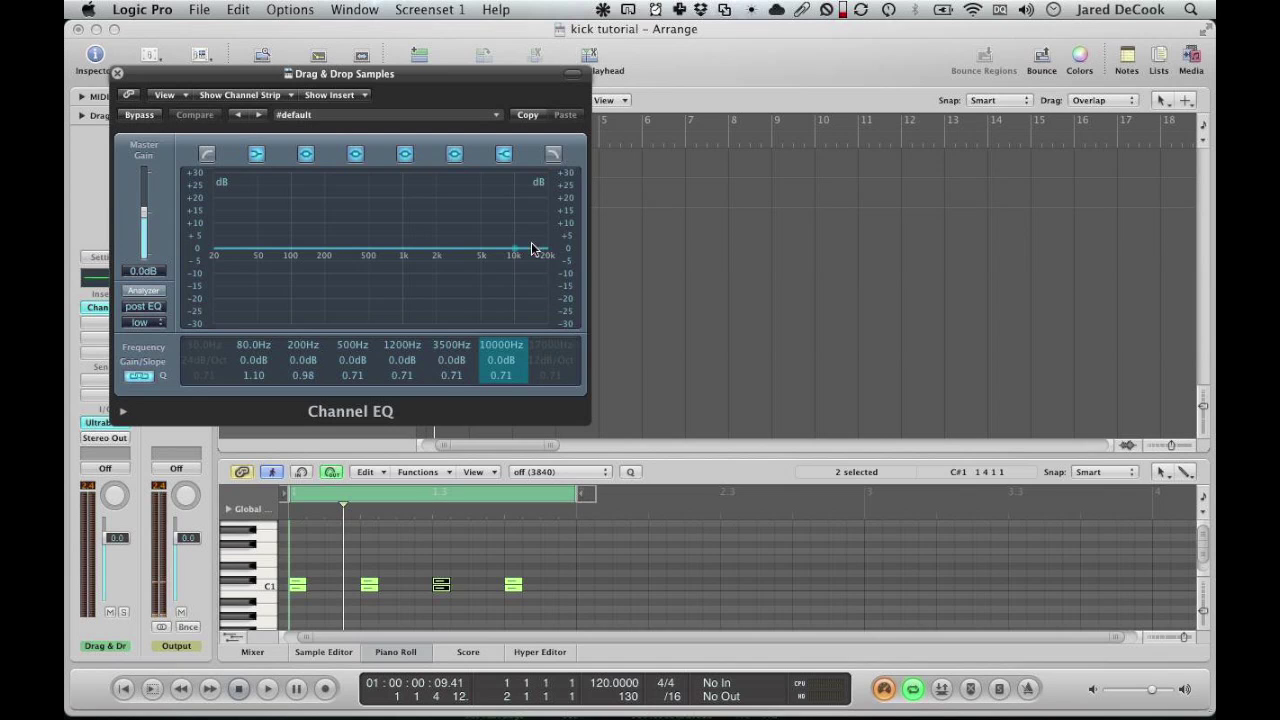
Boost a low Channel EQ band, then return it to 128Hz at 0.0dB for a flat curve.
{"action": "left_click_drag", "start_coordinate": [316, 246], "coordinate": [241, 153]}
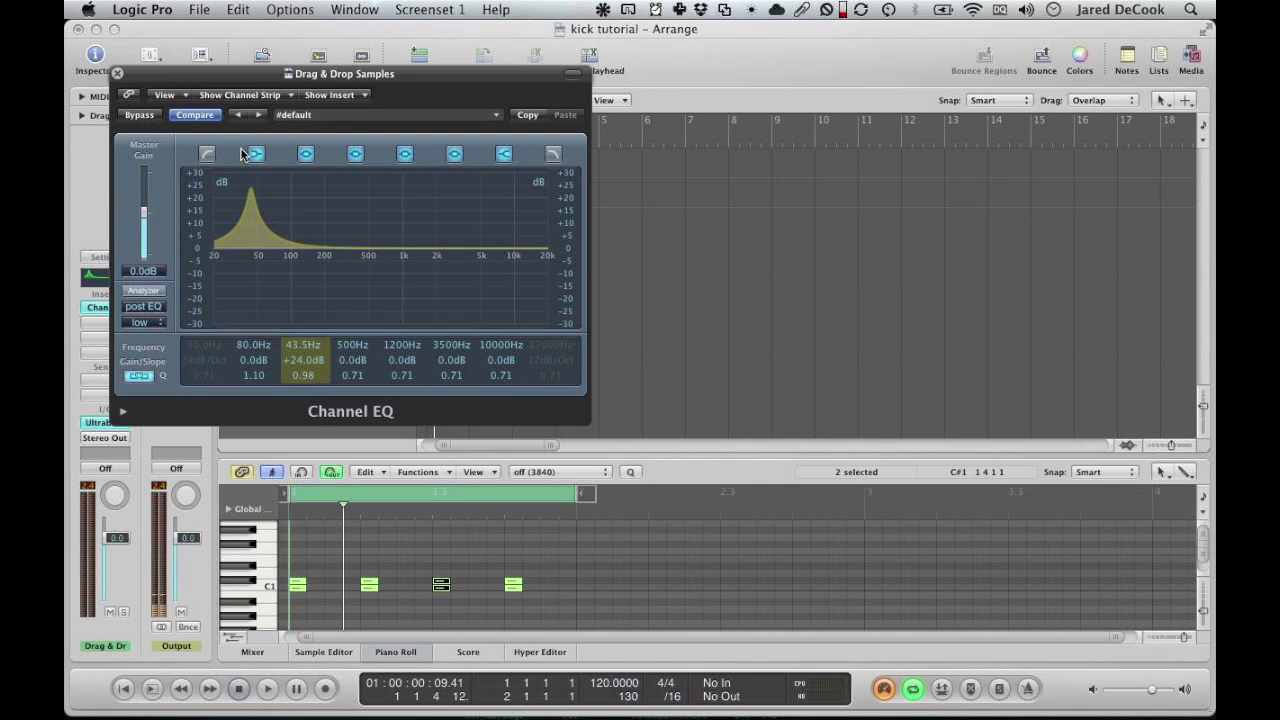
{"action": "left_click_drag", "start_coordinate": [241, 153], "coordinate": [292, 247]}
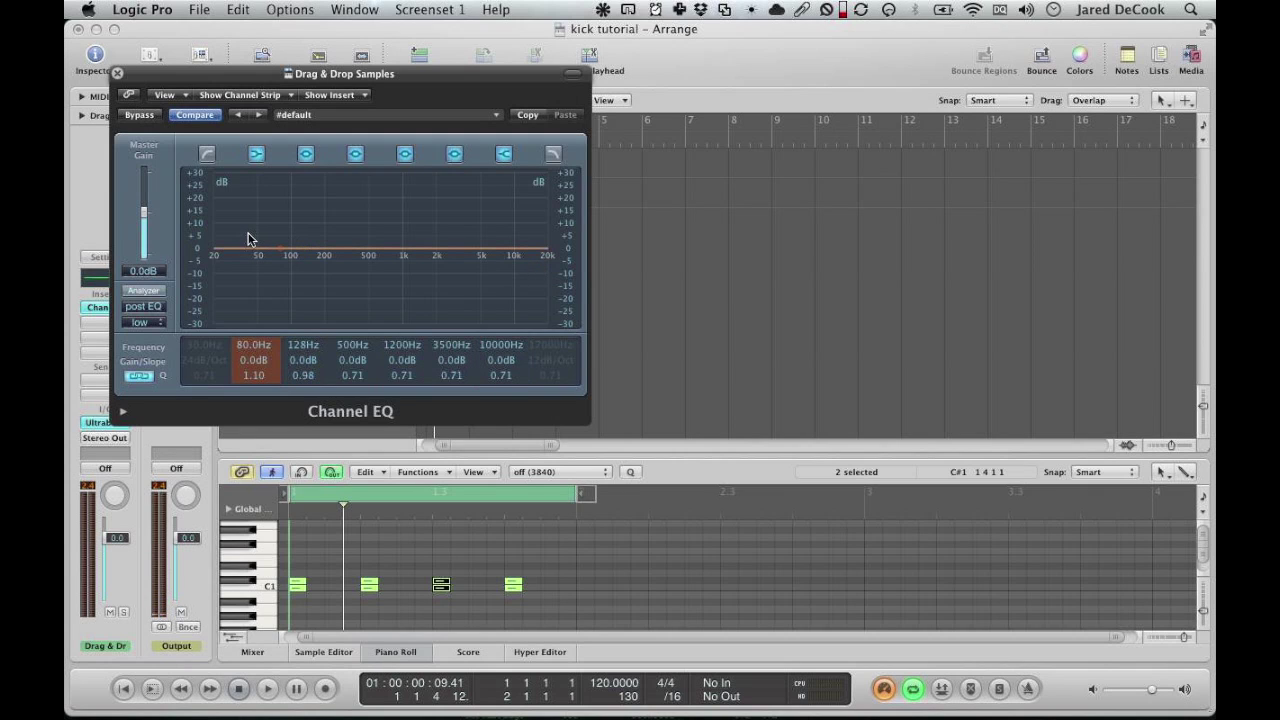
{"action": "left_click", "coordinate": [159, 294]}
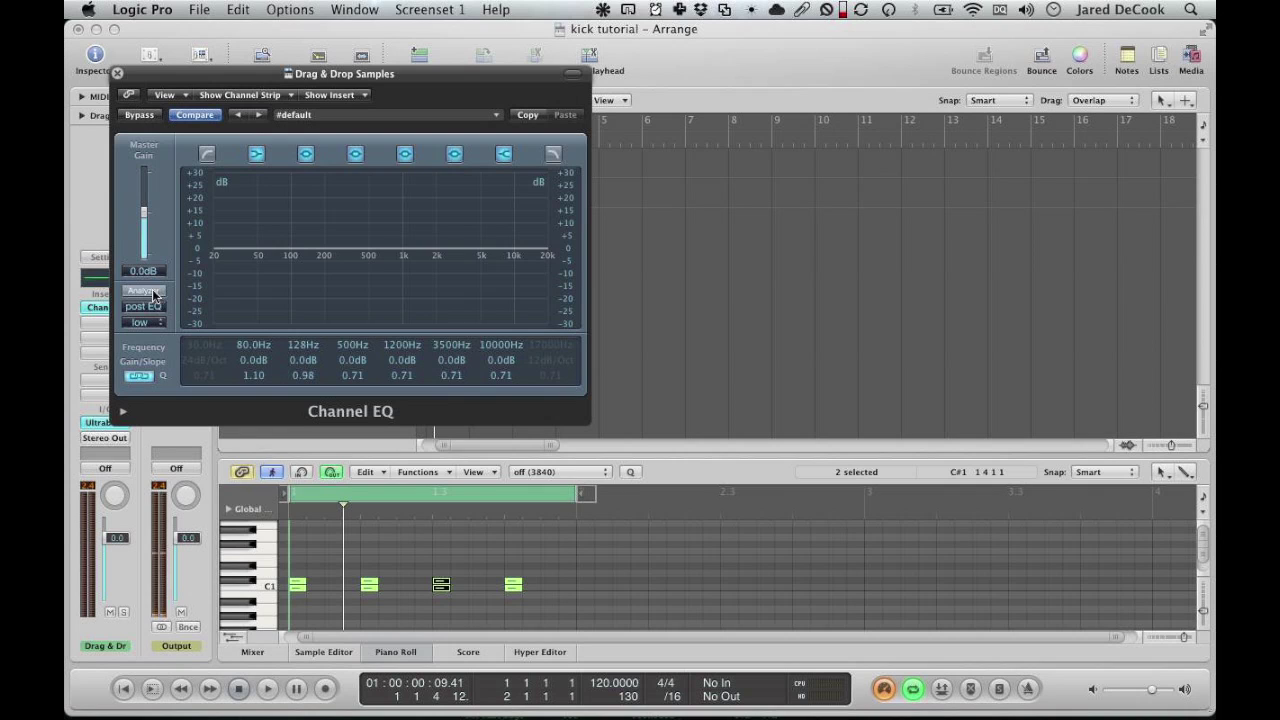
Enable the EQ analyzer at high resolution with 30dB/s decay, and play the kick peaking near 50Hz.
{"action": "left_click", "coordinate": [153, 292]}
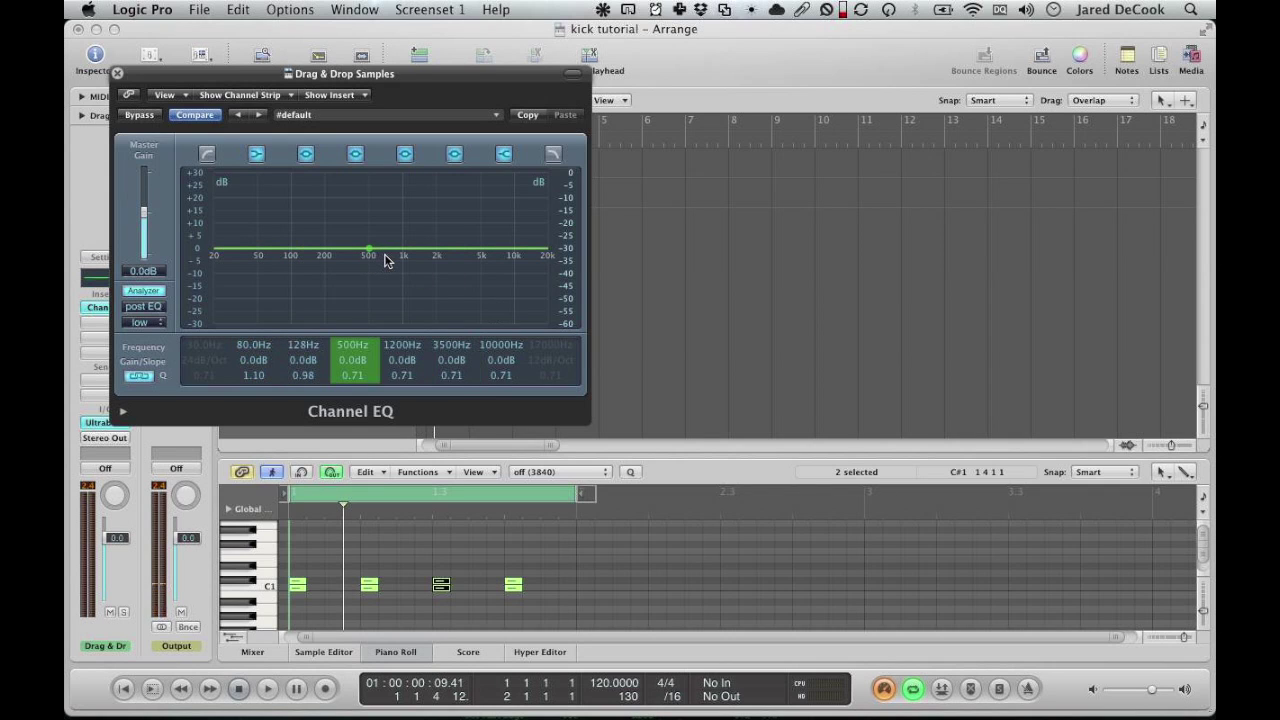
{"action": "key", "text": "space"}
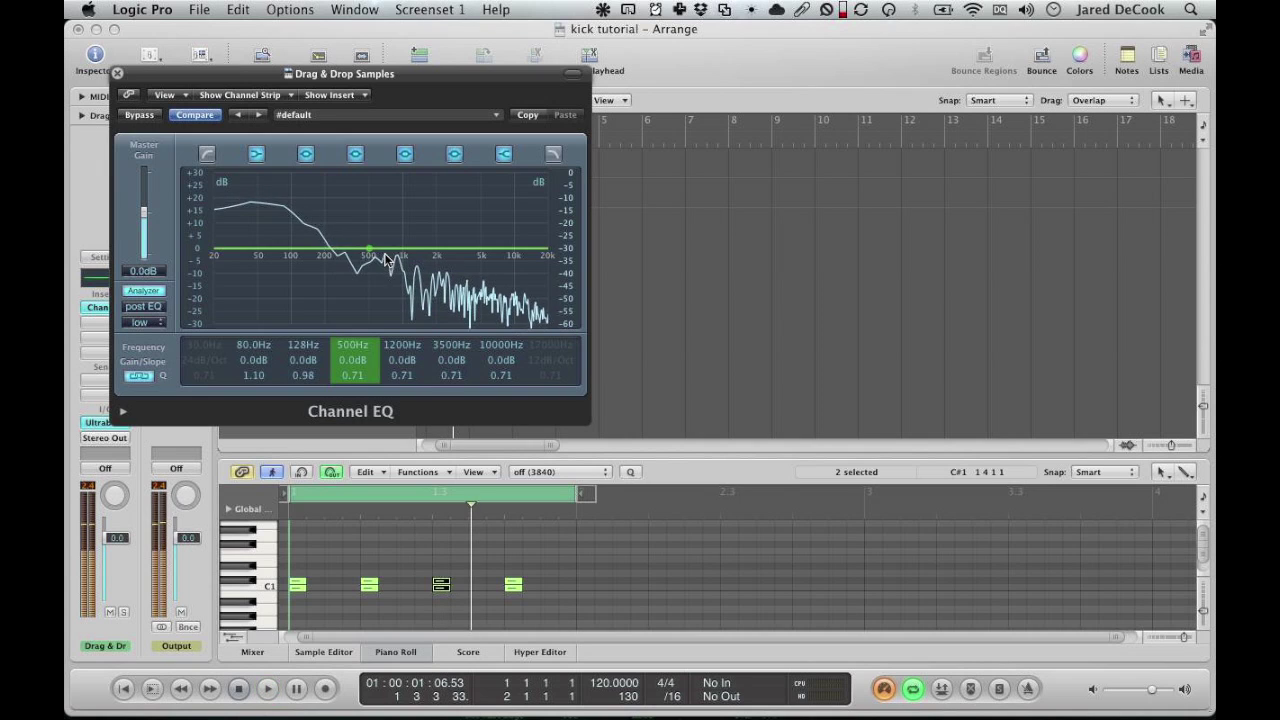
{"action": "left_click", "coordinate": [145, 323]}
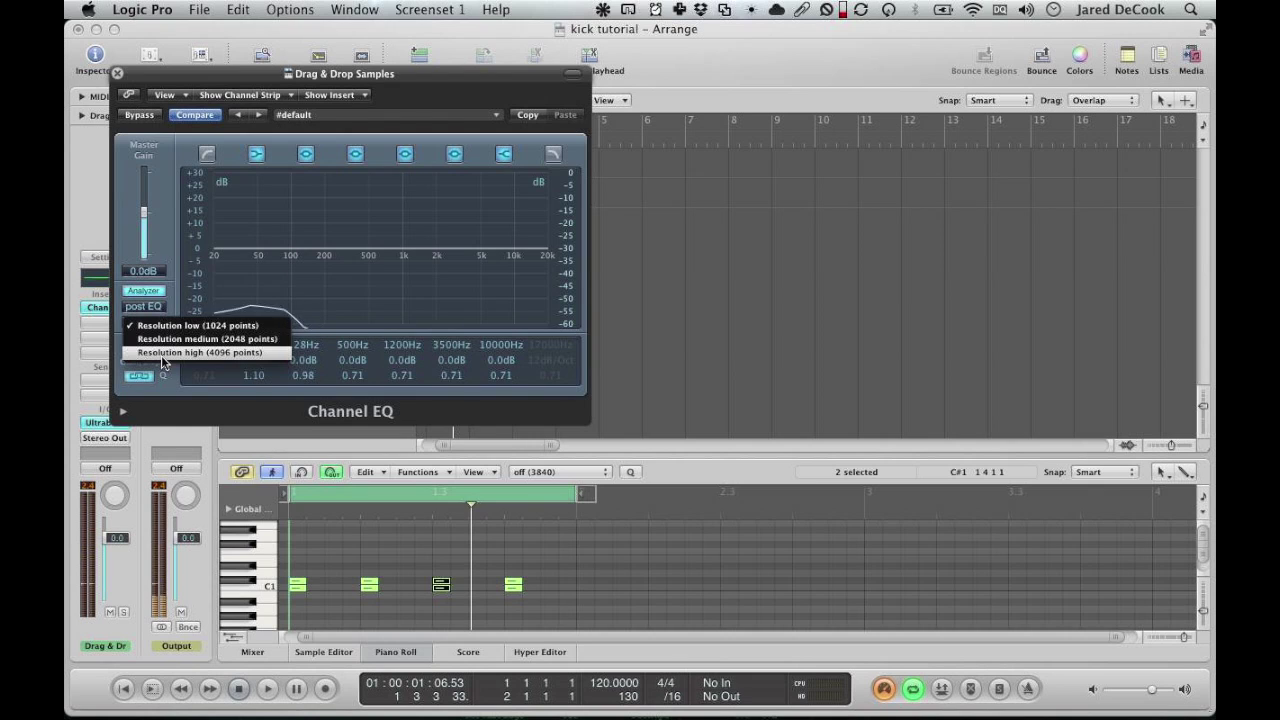
{"action": "left_click", "coordinate": [163, 353]}
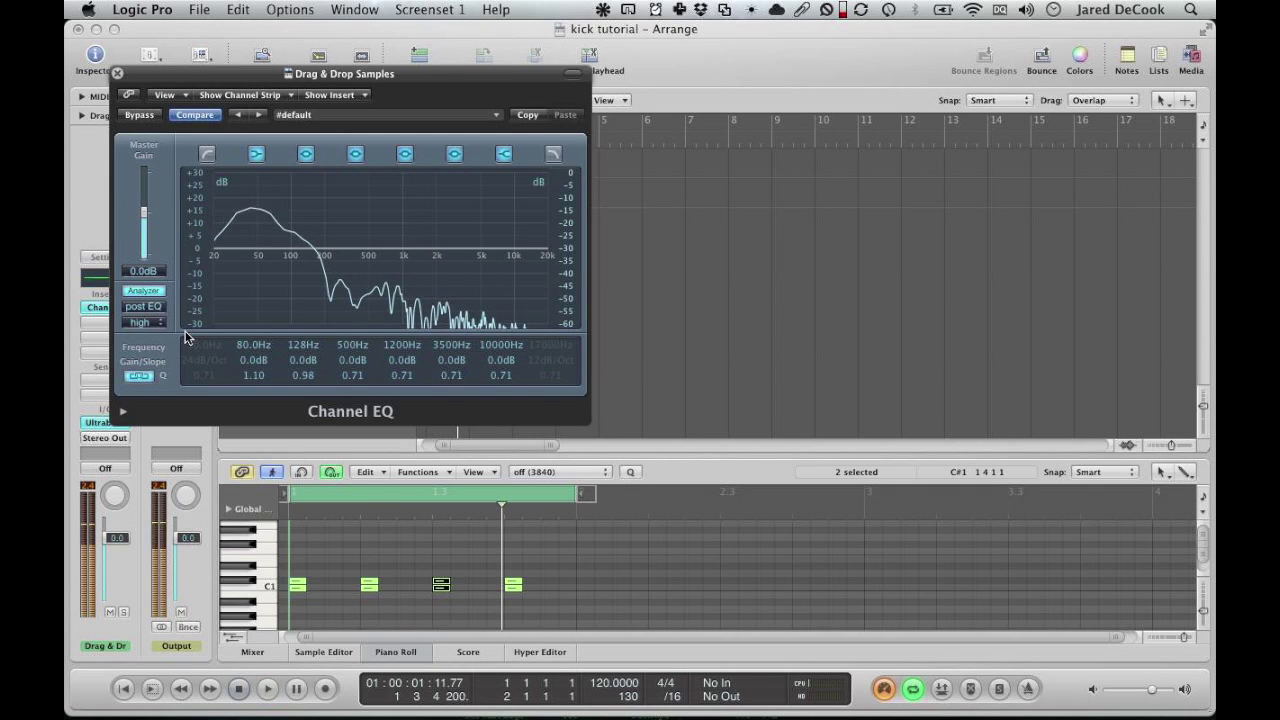
{"action": "left_click", "coordinate": [123, 411]}
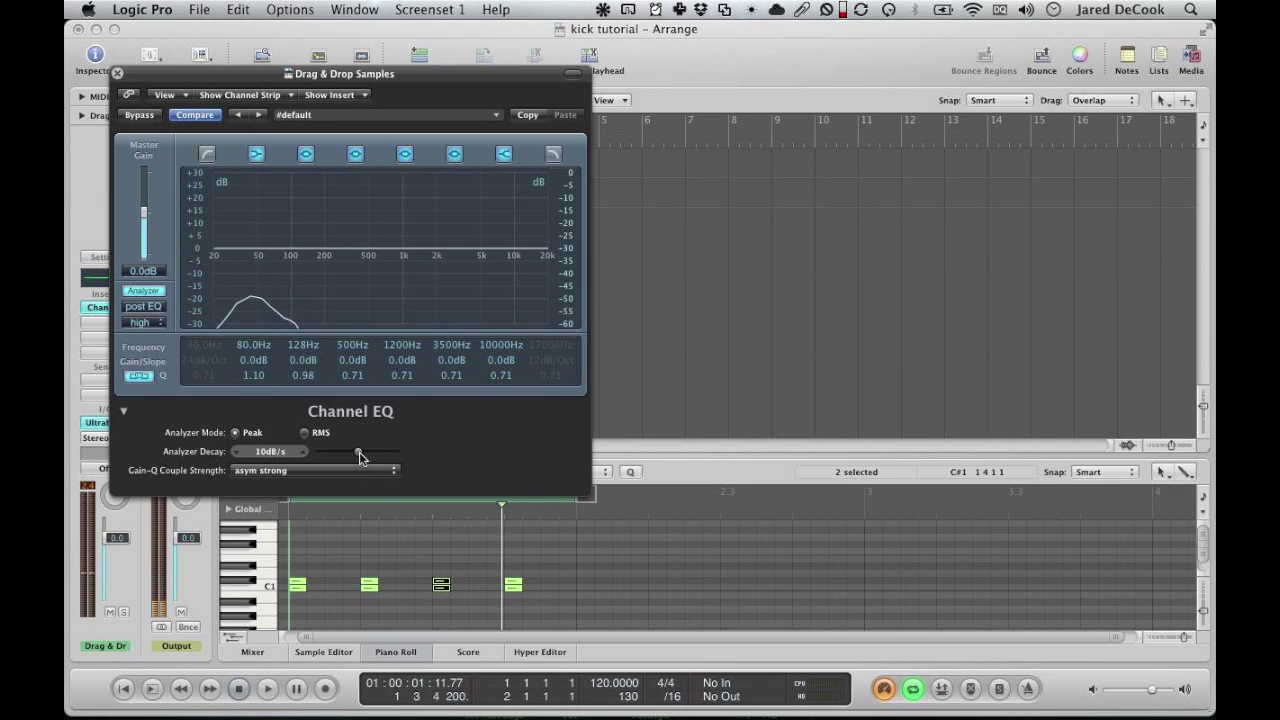
{"action": "left_click_drag", "start_coordinate": [359, 453], "coordinate": [426, 454]}
{"action": "key", "text": "space"}
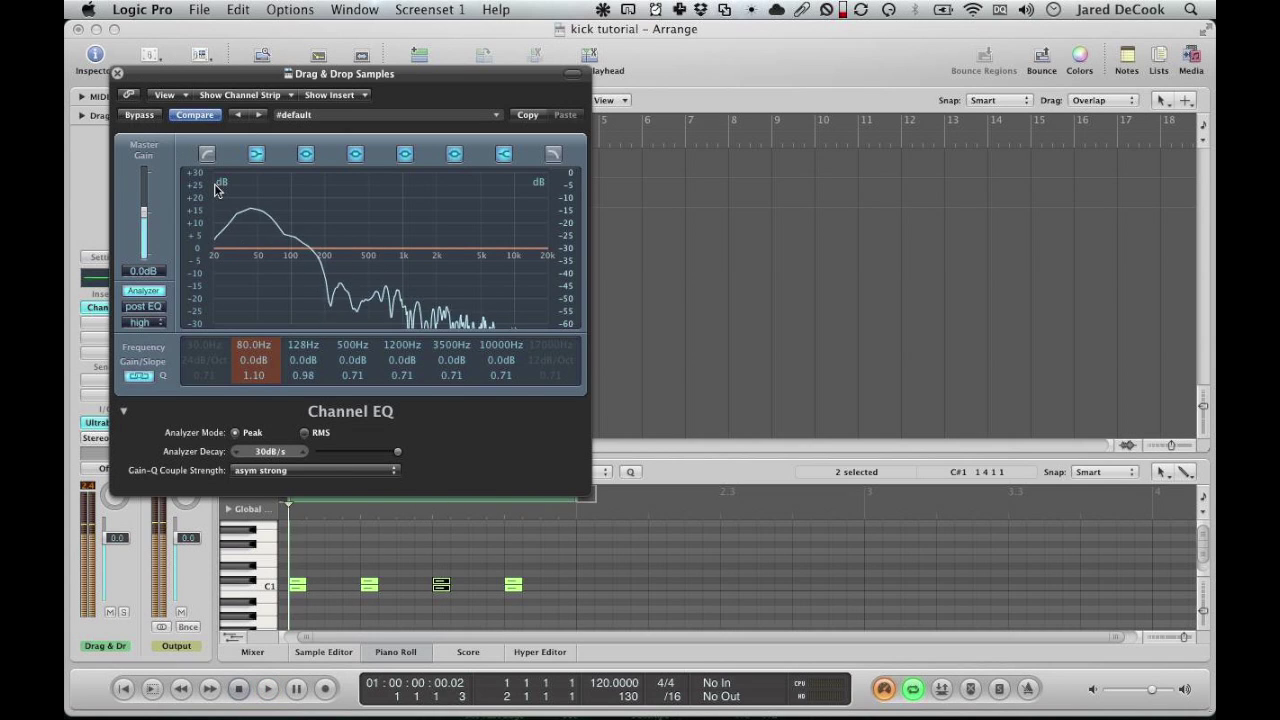
Set tempo to 100 and enable a 24dB/Oct low cut at 32.5Hz, auditioning the kick.
{"action": "left_click_drag", "start_coordinate": [604, 684], "coordinate": [600, 695]}
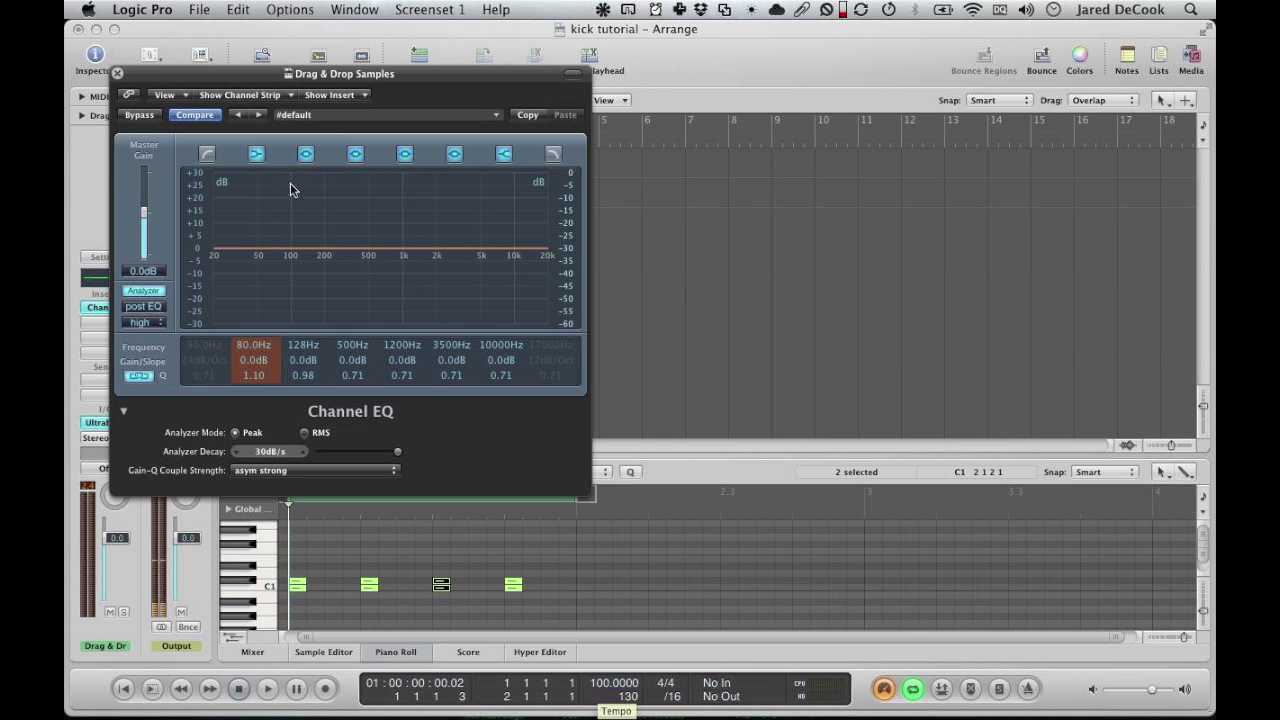
{"action": "key", "text": "space"}
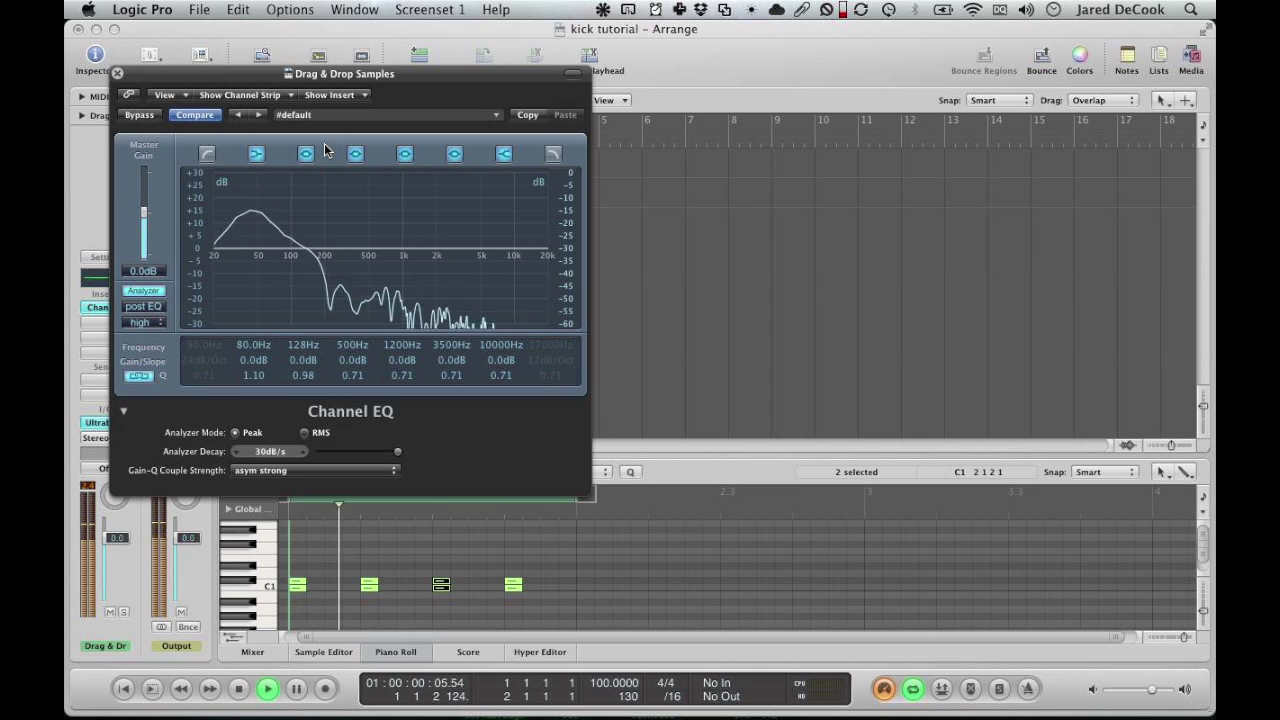
{"action": "left_click", "coordinate": [206, 155]}
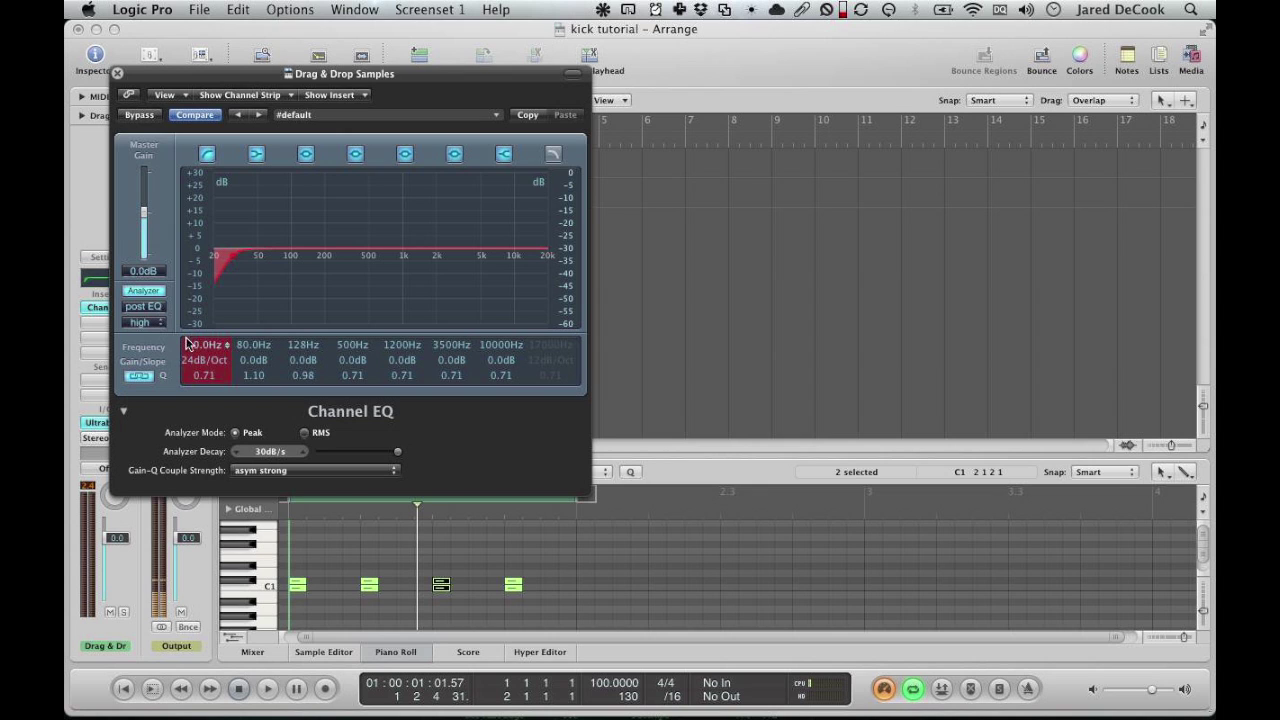
{"action": "key", "text": "space"}
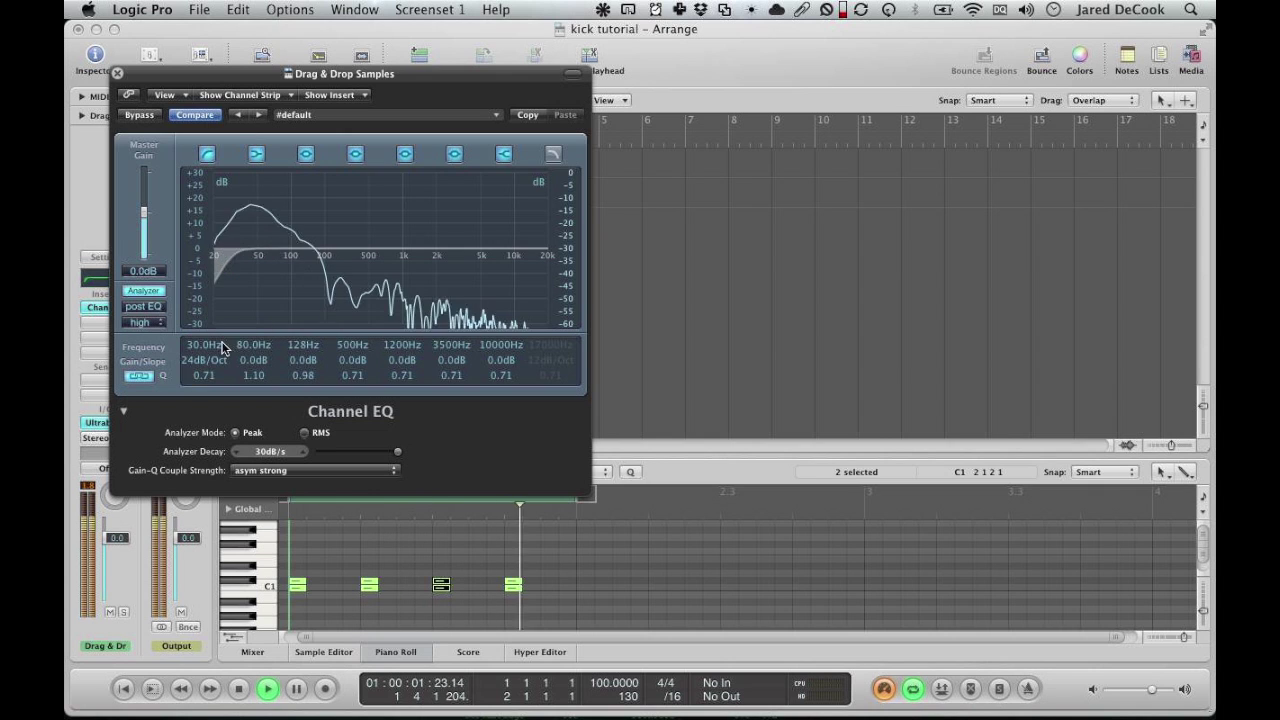
{"action": "mouse_move", "coordinate": [204, 345]}
{"action": "left_mouse_down"}
{"action": "mouse_move", "coordinate": [221, 280]}
{"action": "mouse_move", "coordinate": [220, 345]}
{"action": "left_mouse_up"}
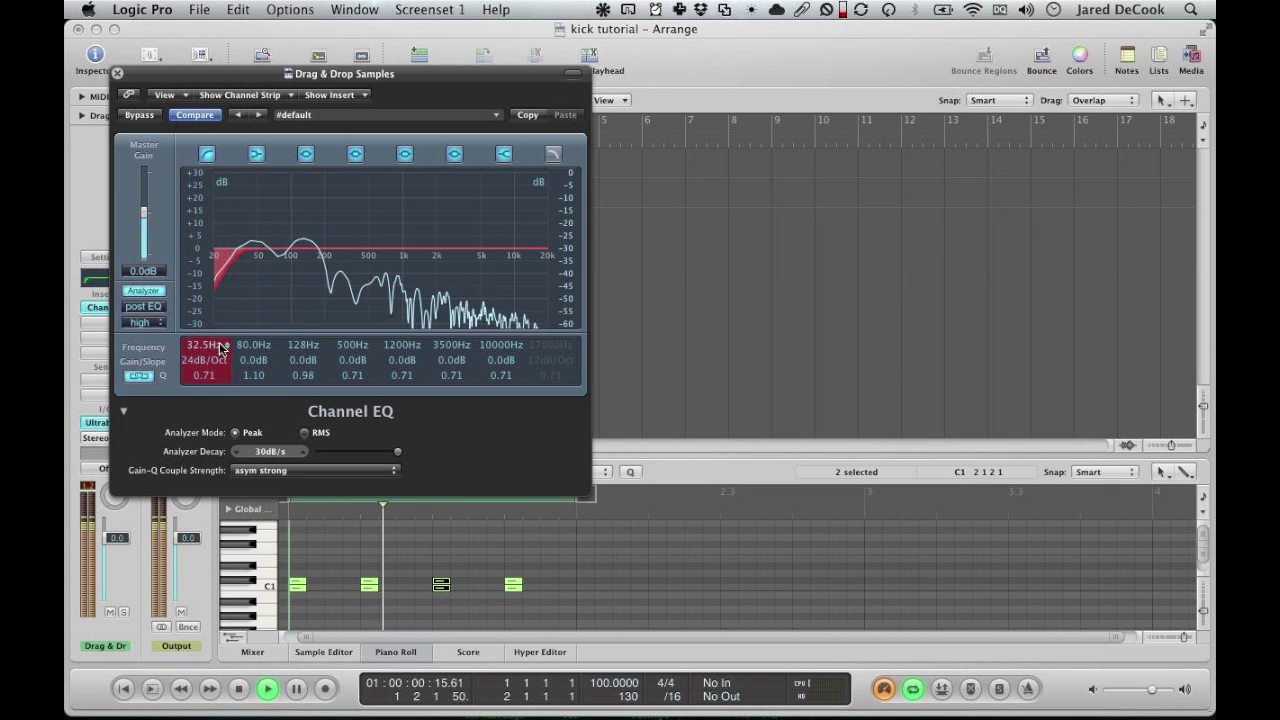
{"action": "key", "text": "space"}
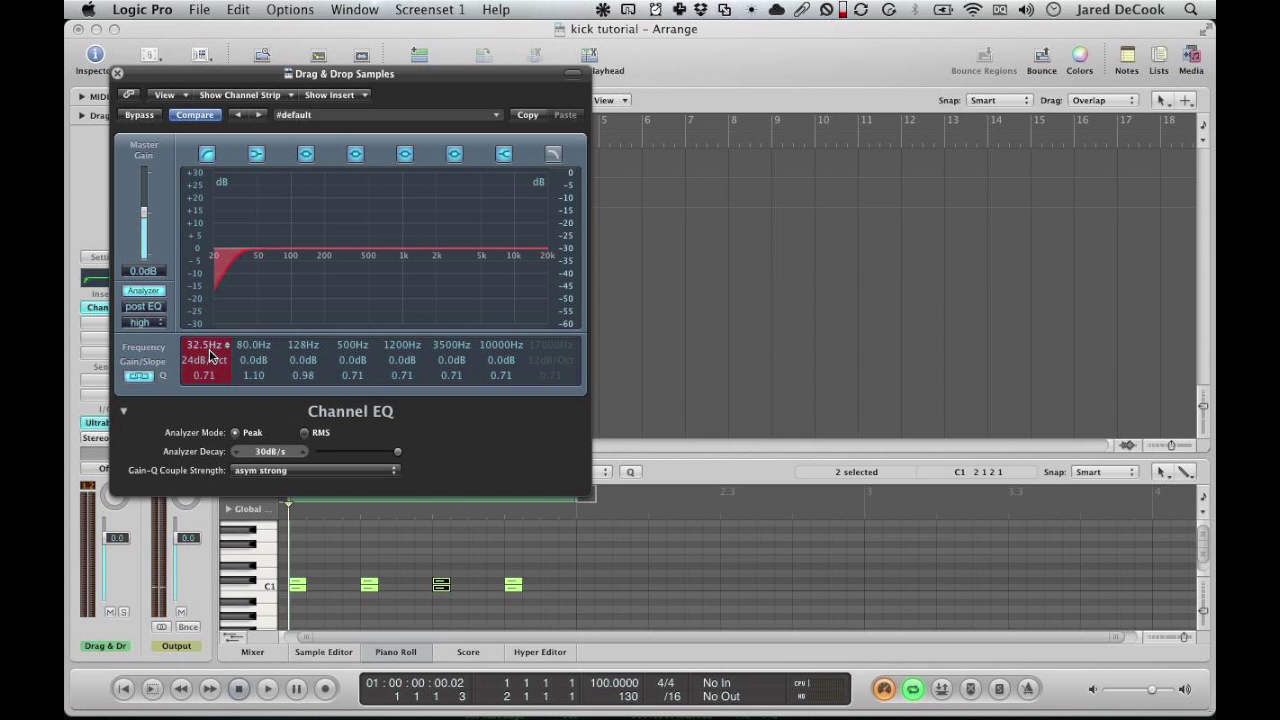
{"action": "key", "text": "space"}
{"action": "key", "text": "space"}
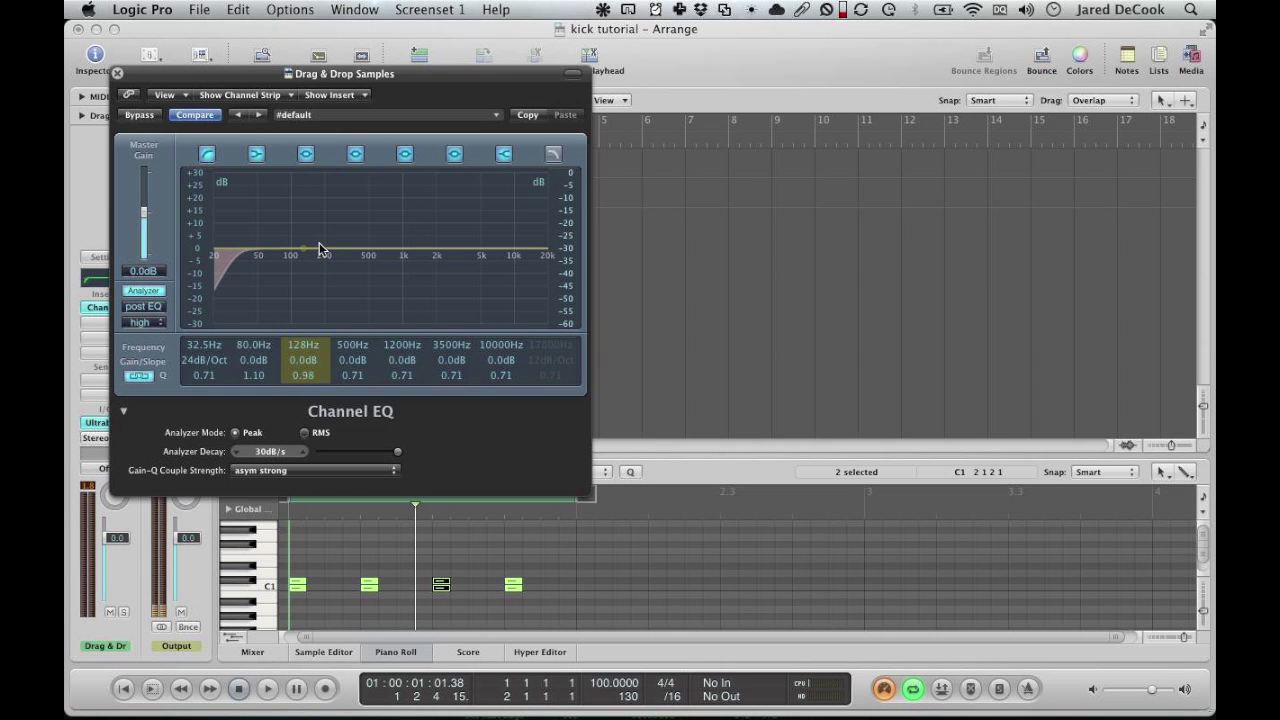
Sweep the third EQ band around 140Hz, trying boosts, cuts and a narrow peak while playing.
{"action": "key", "text": "space"}
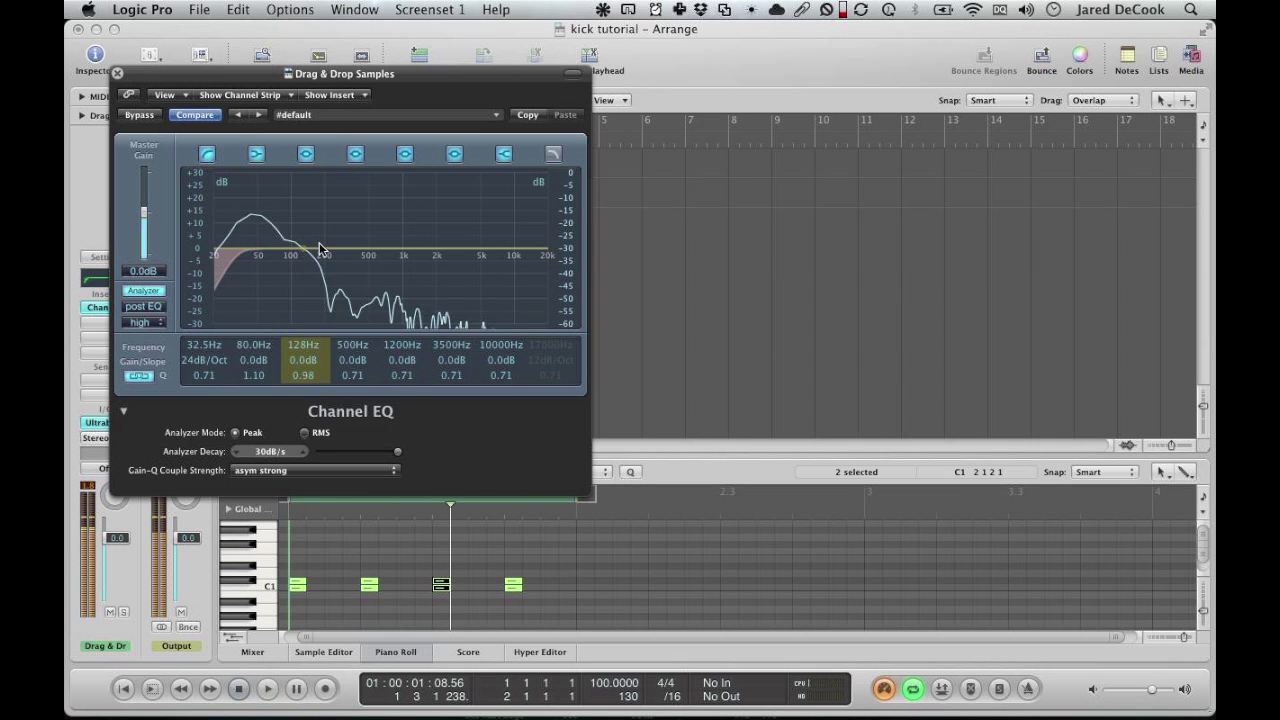
{"action": "mouse_move", "coordinate": [320, 248]}
{"action": "left_mouse_down"}
{"action": "mouse_move", "coordinate": [323, 218]}
{"action": "mouse_move", "coordinate": [360, 226]}
{"action": "mouse_move", "coordinate": [333, 229]}
{"action": "mouse_move", "coordinate": [325, 268]}
{"action": "left_mouse_up"}
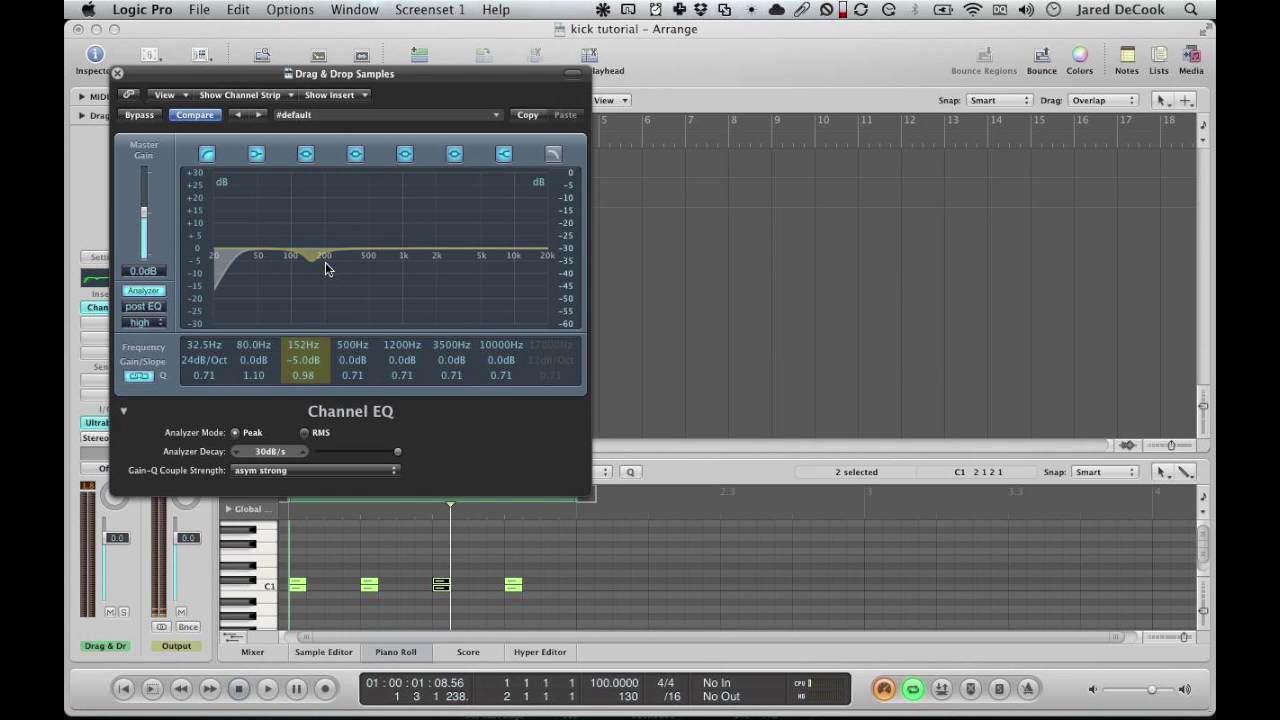
{"action": "key", "text": "space"}
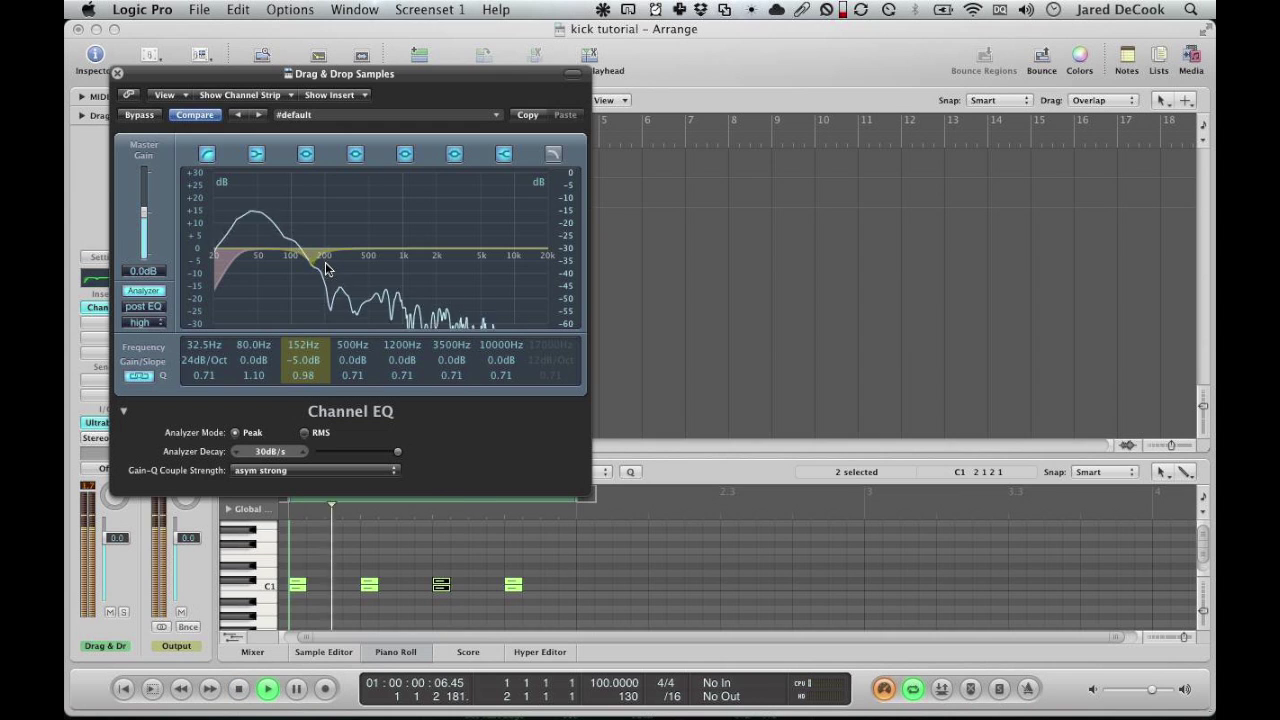
{"action": "left_click_drag", "start_coordinate": [320, 263], "coordinate": [313, 181]}
{"action": "key", "text": "space"}
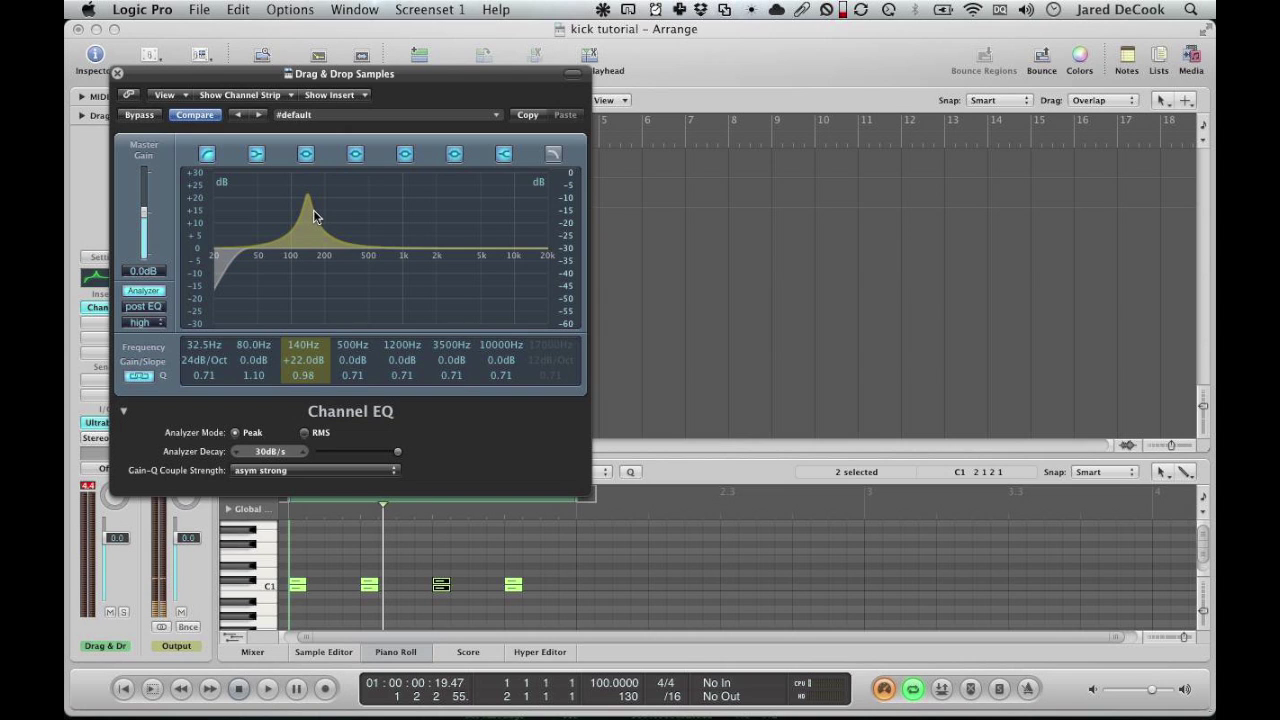
{"action": "mouse_move", "coordinate": [313, 216]}
{"action": "left_mouse_down"}
{"action": "mouse_move", "coordinate": [313, 204]}
{"action": "mouse_move", "coordinate": [312, 232]}
{"action": "left_mouse_up"}
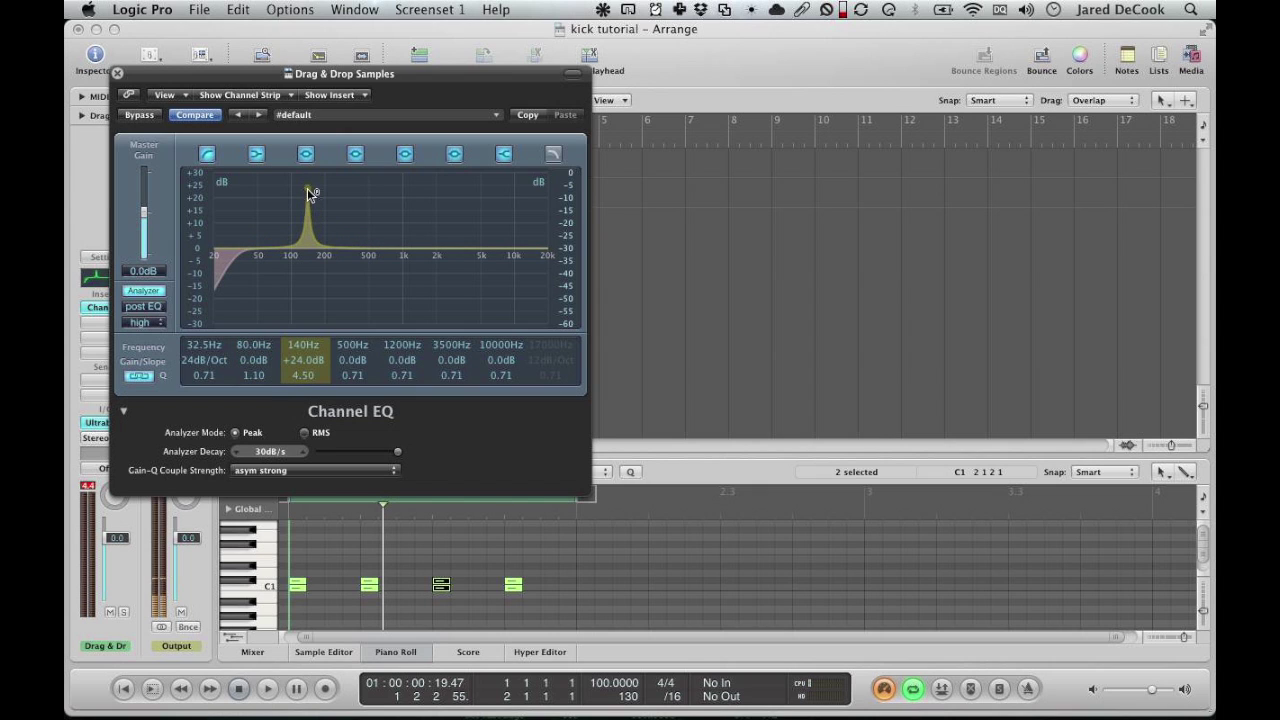
{"action": "left_click_drag", "start_coordinate": [308, 193], "coordinate": [308, 344]}
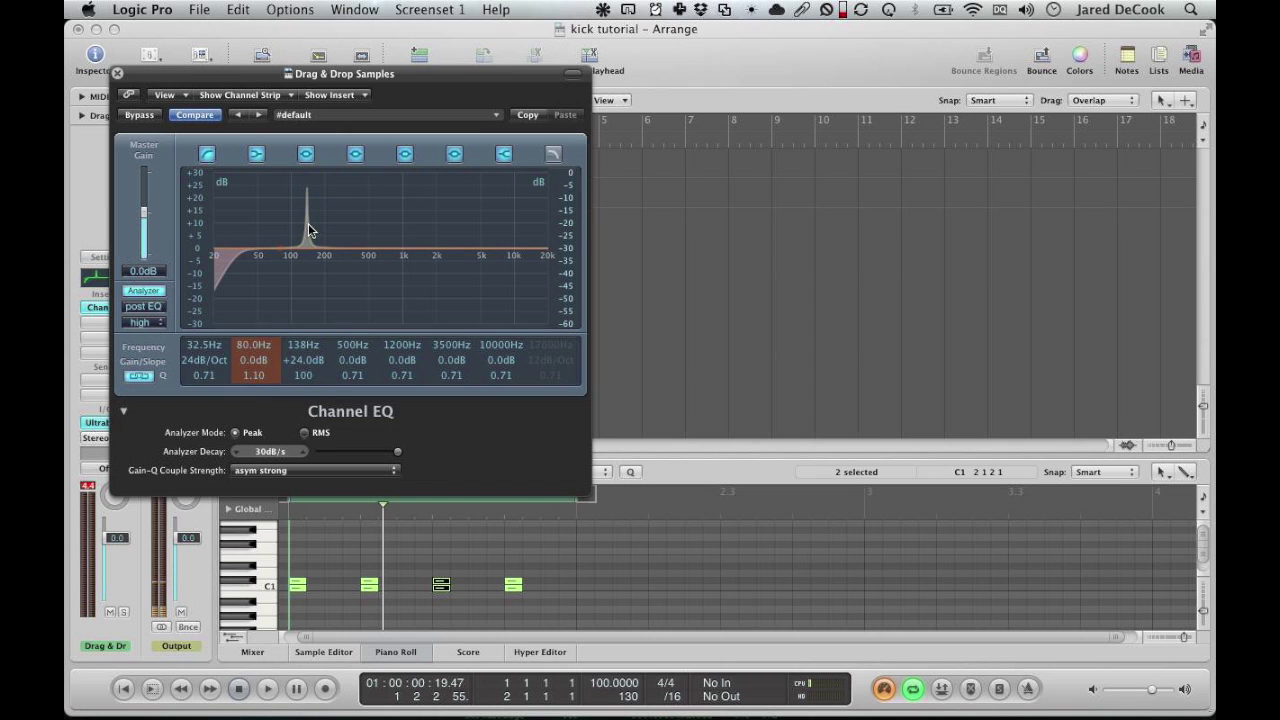
{"action": "mouse_move", "coordinate": [307, 214]}
{"action": "left_mouse_down"}
{"action": "mouse_move", "coordinate": [286, 206]}
{"action": "mouse_move", "coordinate": [346, 198]}
{"action": "mouse_move", "coordinate": [298, 191]}
{"action": "left_mouse_up"}
{"action": "key", "text": "space"}
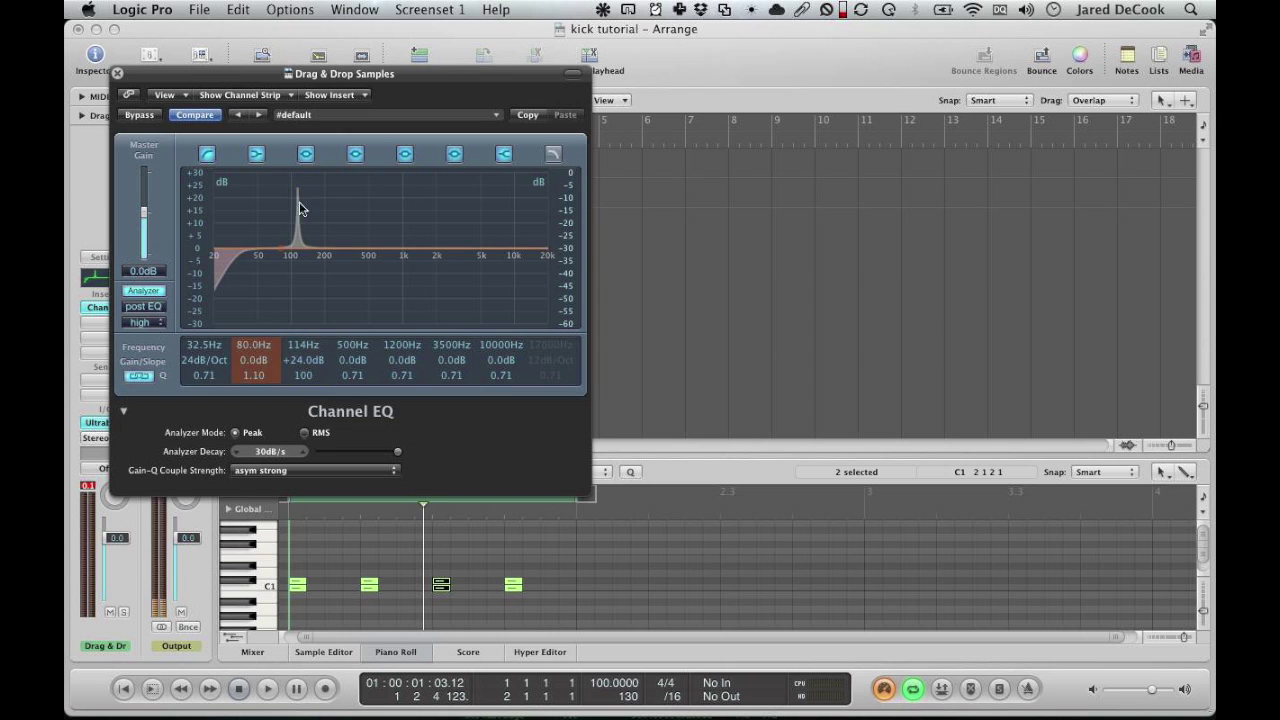
Turn the band into a wide 6.5dB cut at 120Hz with Q 0.39 and audition it.
{"action": "left_click_drag", "start_coordinate": [300, 183], "coordinate": [293, 91]}
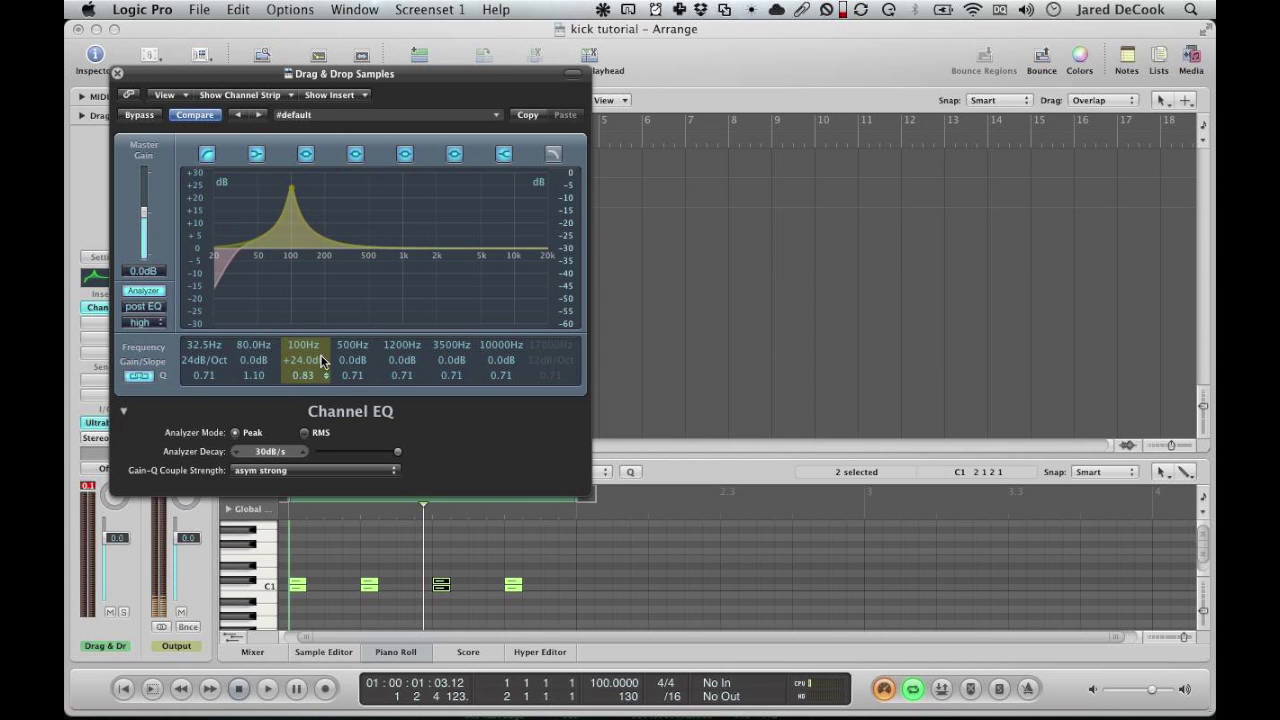
{"action": "left_click_drag", "start_coordinate": [328, 389], "coordinate": [309, 357]}
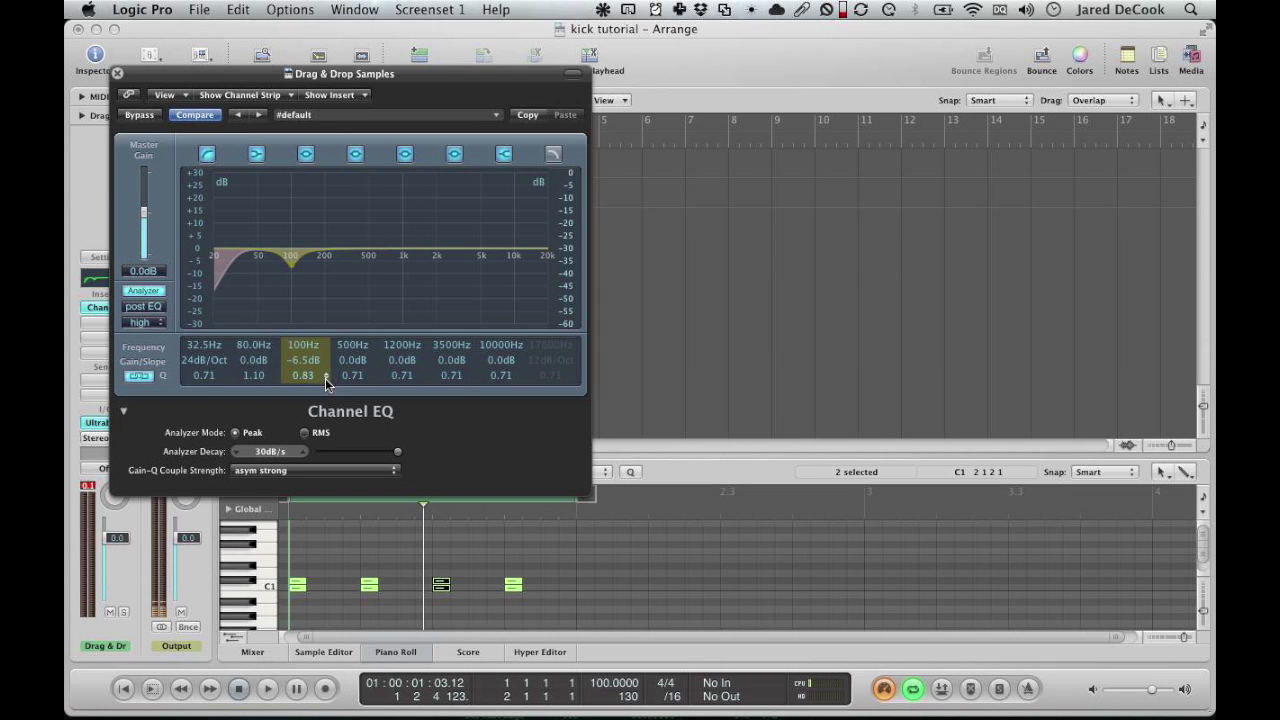
{"action": "left_click_drag", "start_coordinate": [325, 378], "coordinate": [325, 387]}
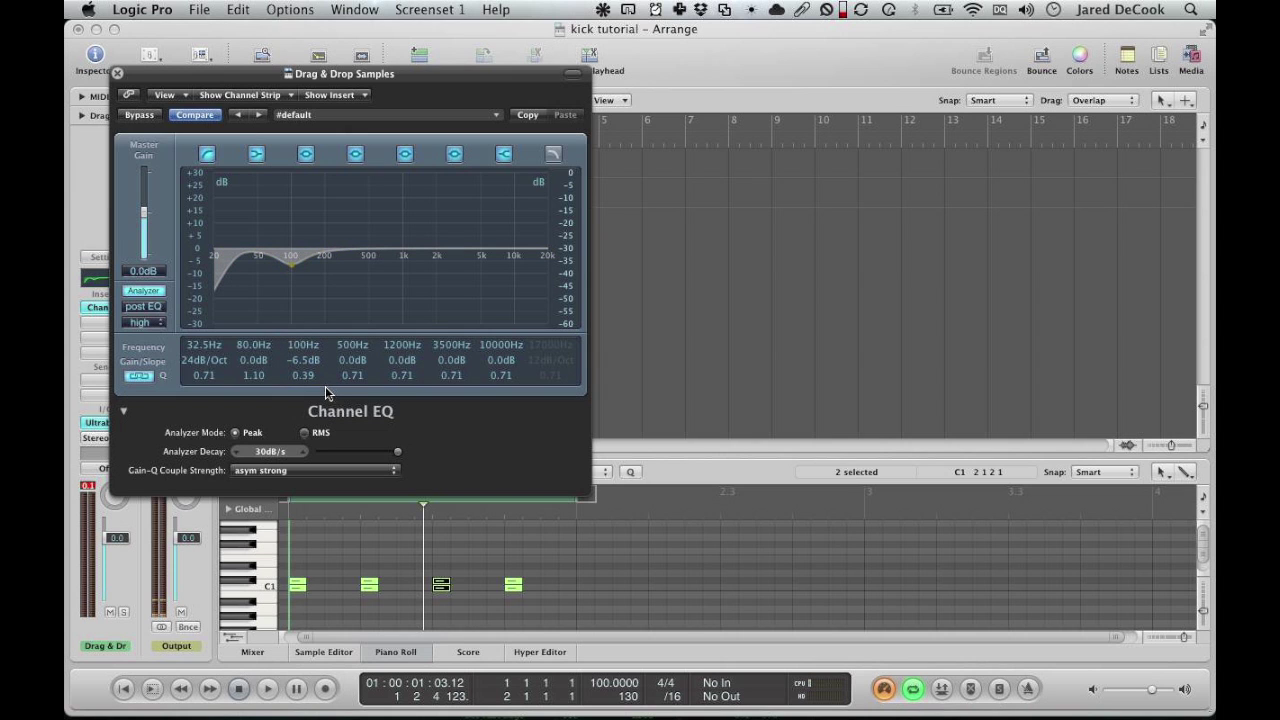
{"action": "key", "text": "space"}
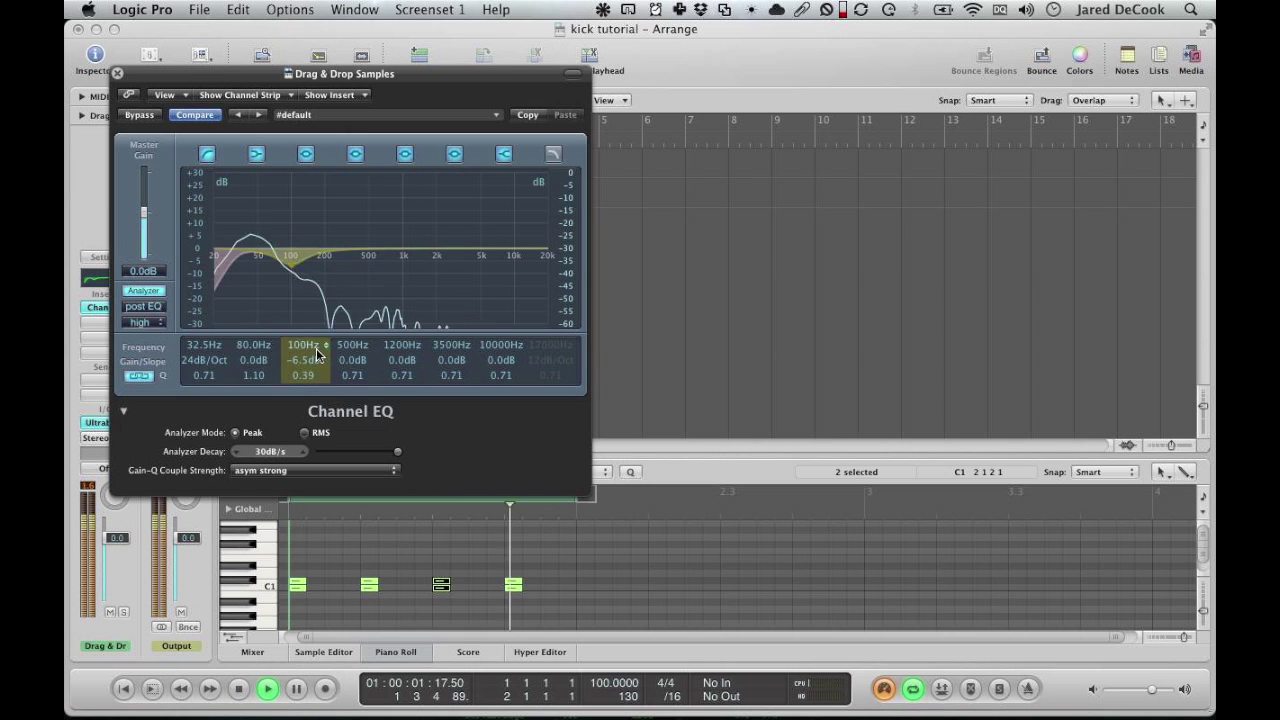
{"action": "key", "text": "space"}
{"action": "left_click_drag", "start_coordinate": [316, 355], "coordinate": [323, 340]}
{"action": "key", "text": "space"}
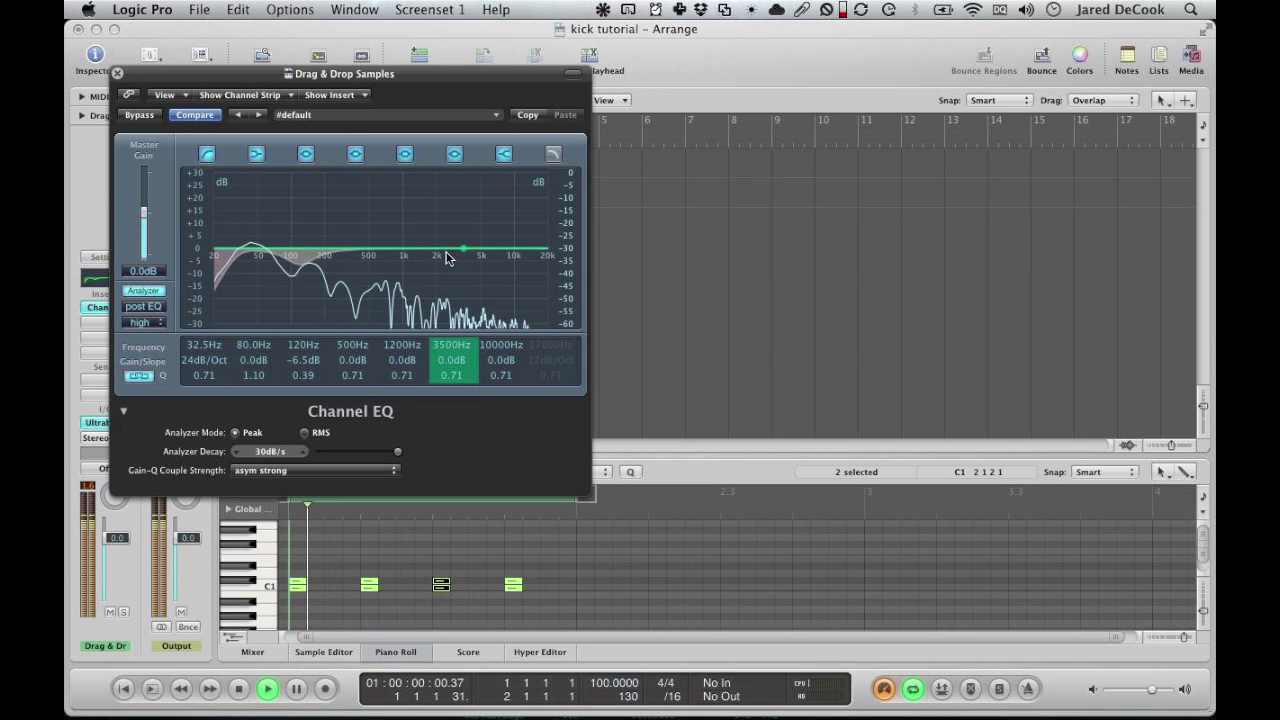
{"action": "key", "text": "space"}
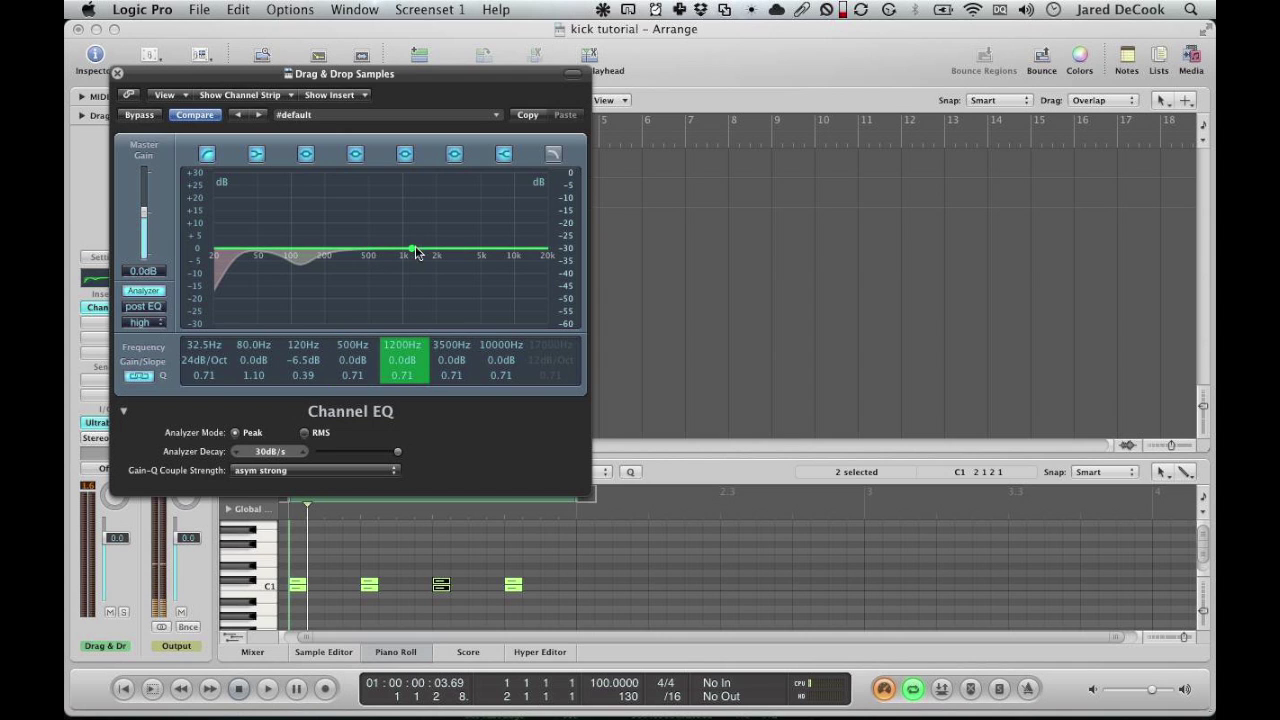
During playback, drag the 1200Hz band to a 4.0dB cut at 1260Hz.
{"action": "key", "text": "space"}
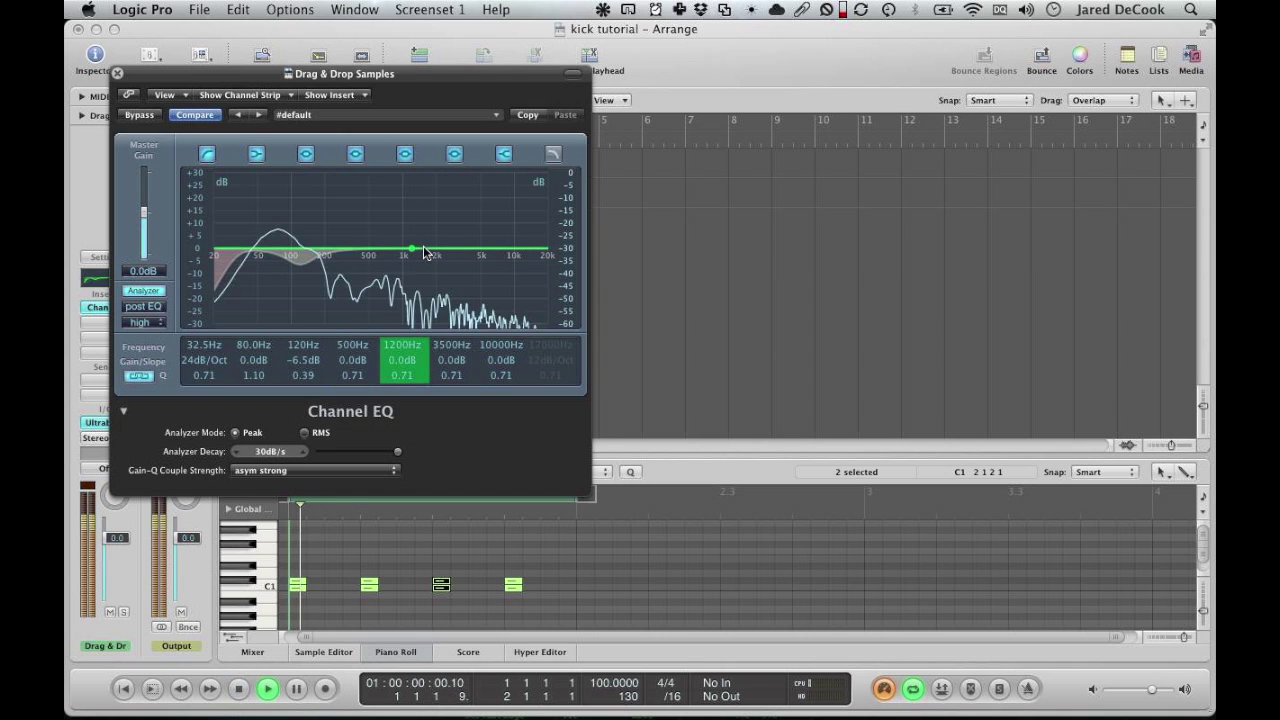
{"action": "mouse_move", "coordinate": [423, 251]}
{"action": "left_mouse_down"}
{"action": "mouse_move", "coordinate": [422, 185]}
{"action": "mouse_move", "coordinate": [425, 259]}
{"action": "left_mouse_up"}
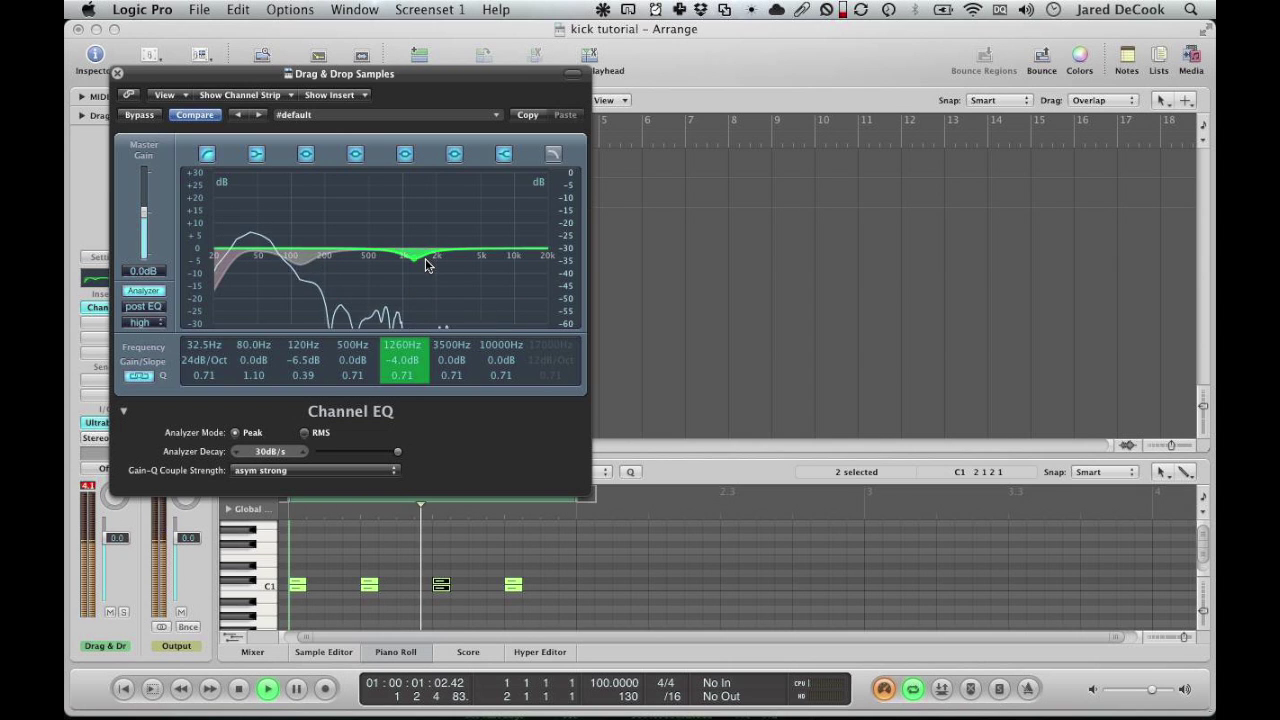
{"action": "key", "text": "space"}
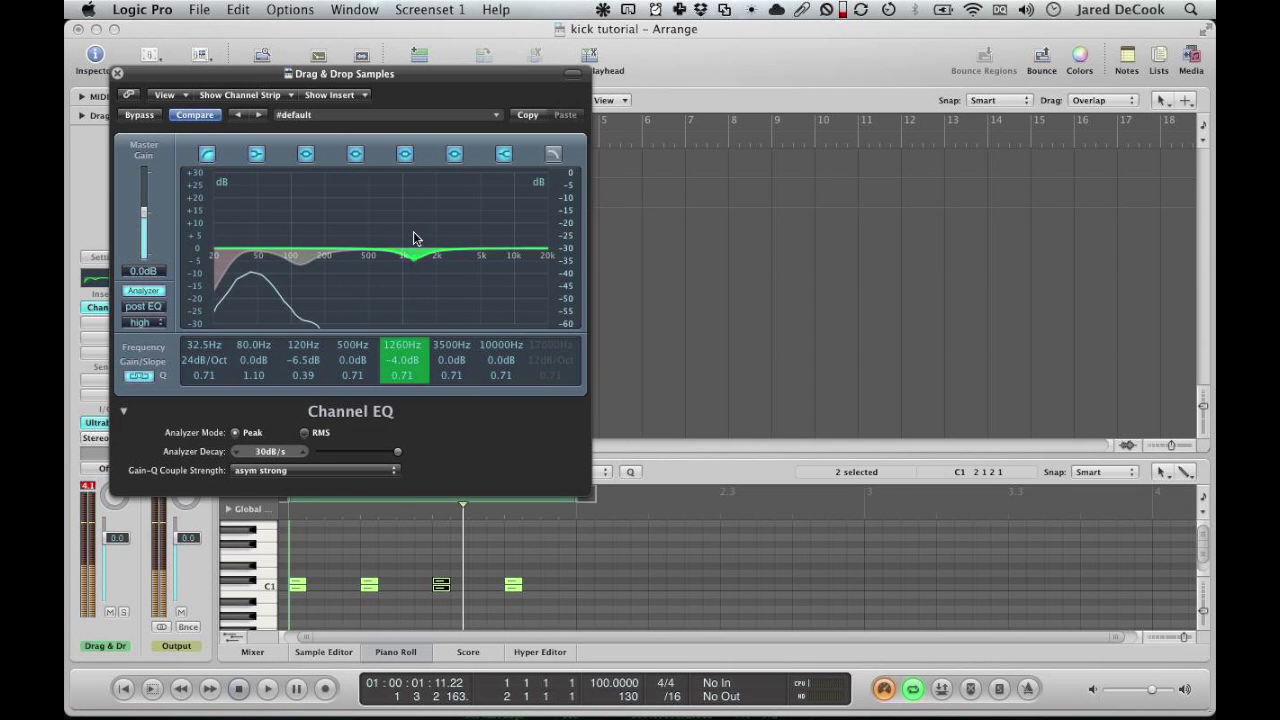
Close the Channel EQ window, dismissing the insert plug-in list without adding anything.
{"action": "left_click", "coordinate": [117, 75]}
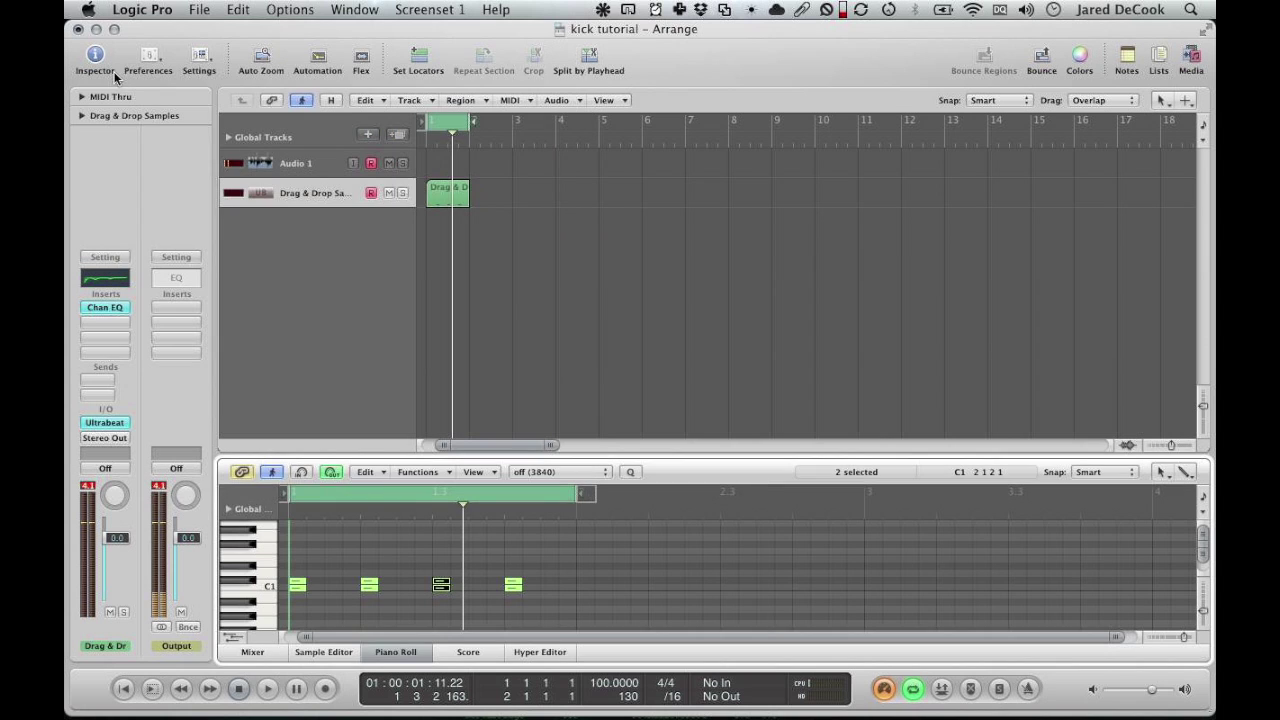
{"action": "left_click", "coordinate": [104, 323]}
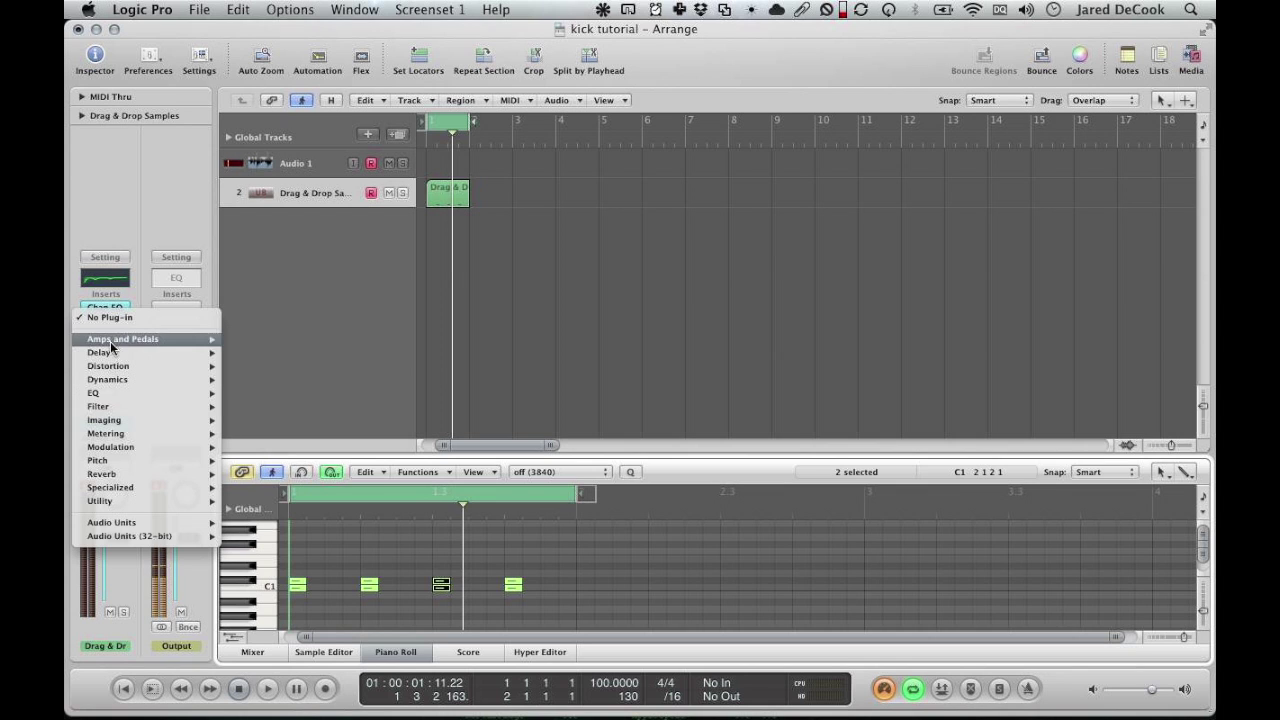
{"action": "mouse_move", "coordinate": [120, 379]}
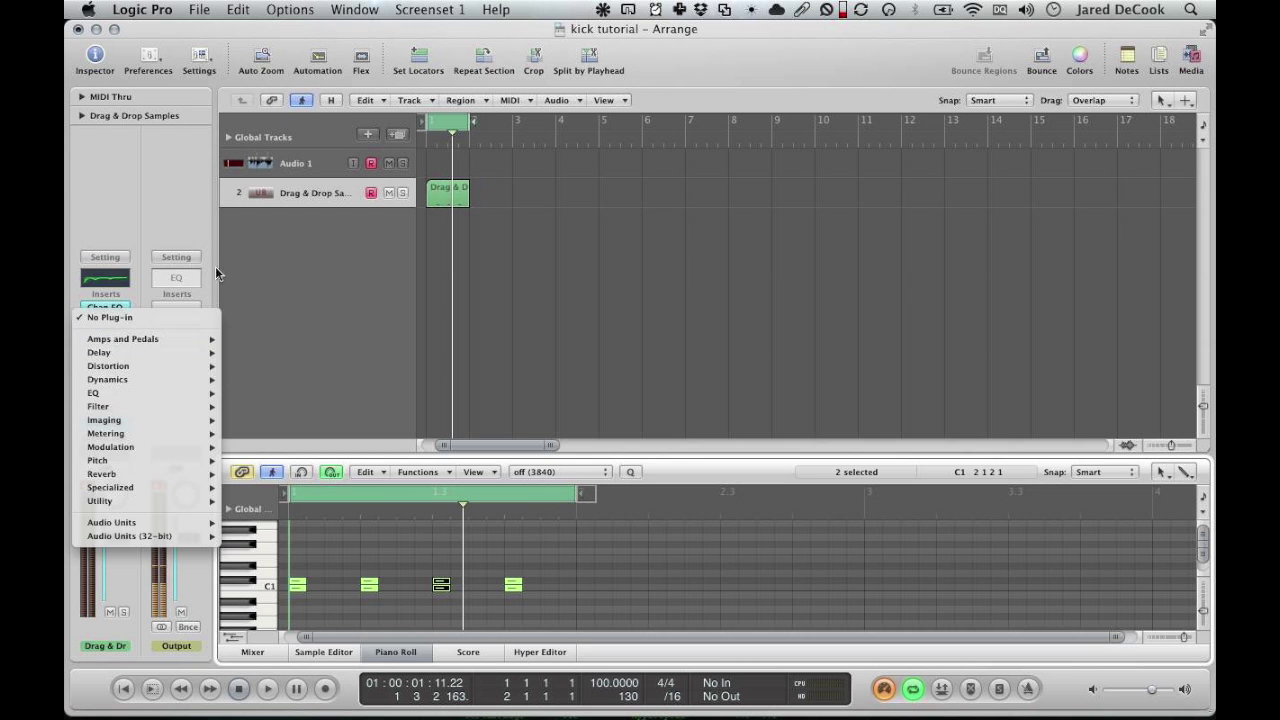
{"action": "left_click", "coordinate": [255, 265]}
Select the Drag & Drop kick region and shorten the cycle to 1 1 1 1–1 2 1 1.
{"action": "left_click", "coordinate": [527, 246]}
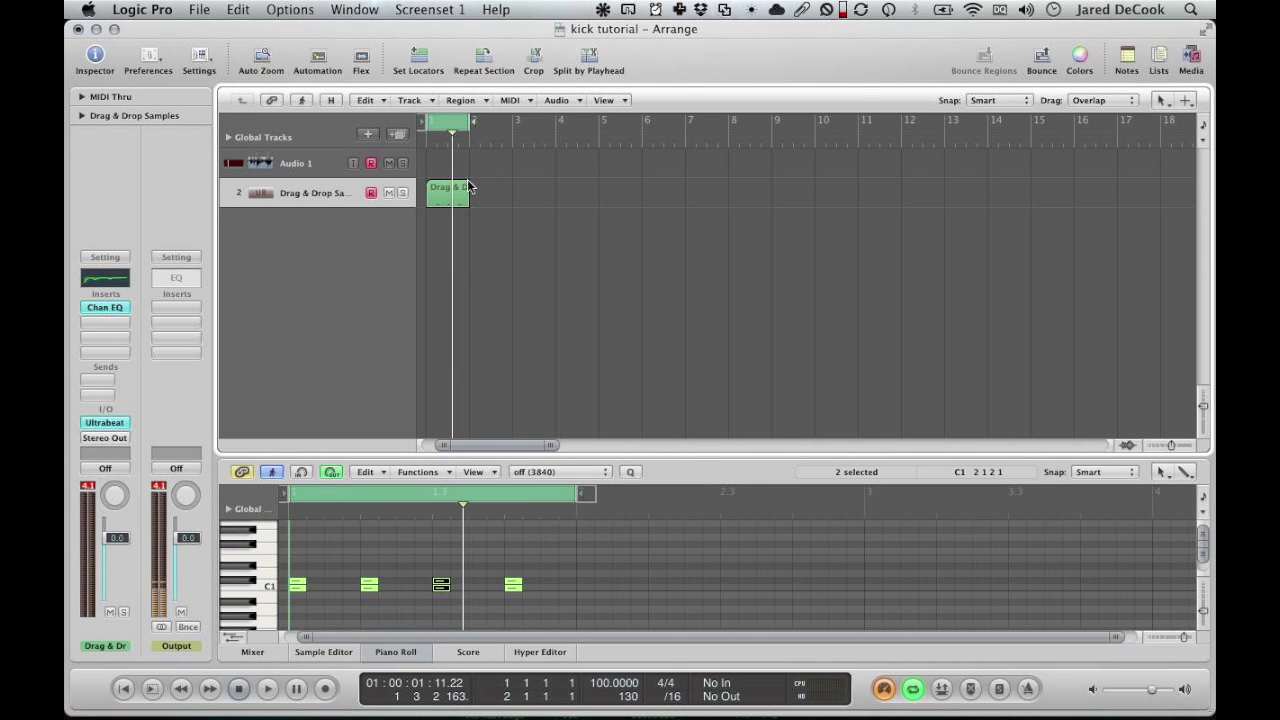
{"action": "left_click", "coordinate": [444, 201]}
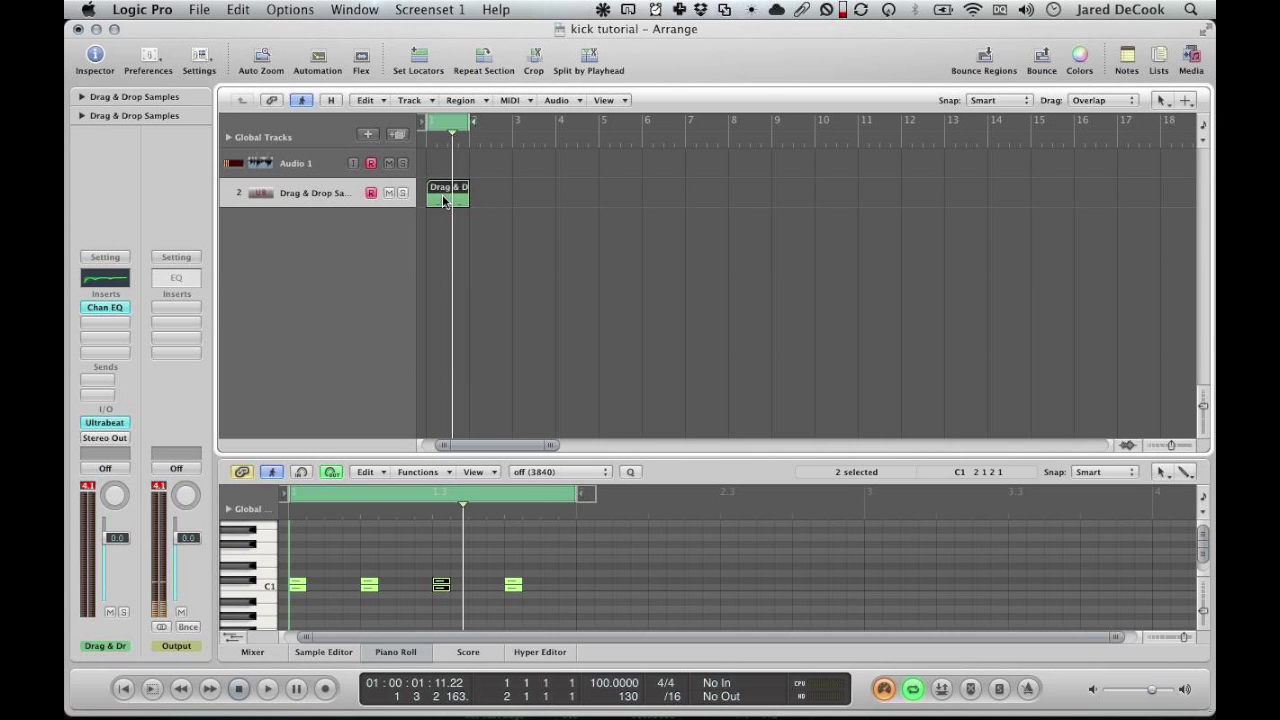
{"action": "left_click_drag", "start_coordinate": [470, 120], "coordinate": [437, 140]}
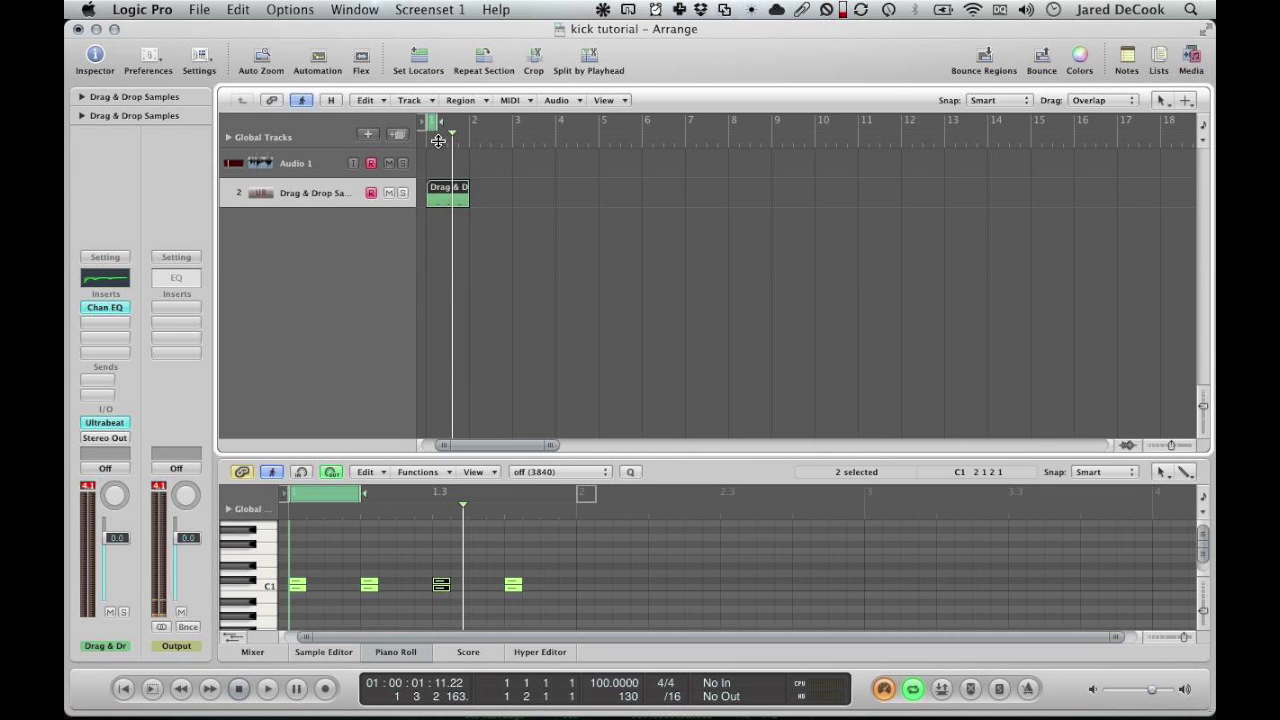
Bounce the kick region in place to a new track, leaving the source region.
{"action": "right_click", "coordinate": [438, 200]}
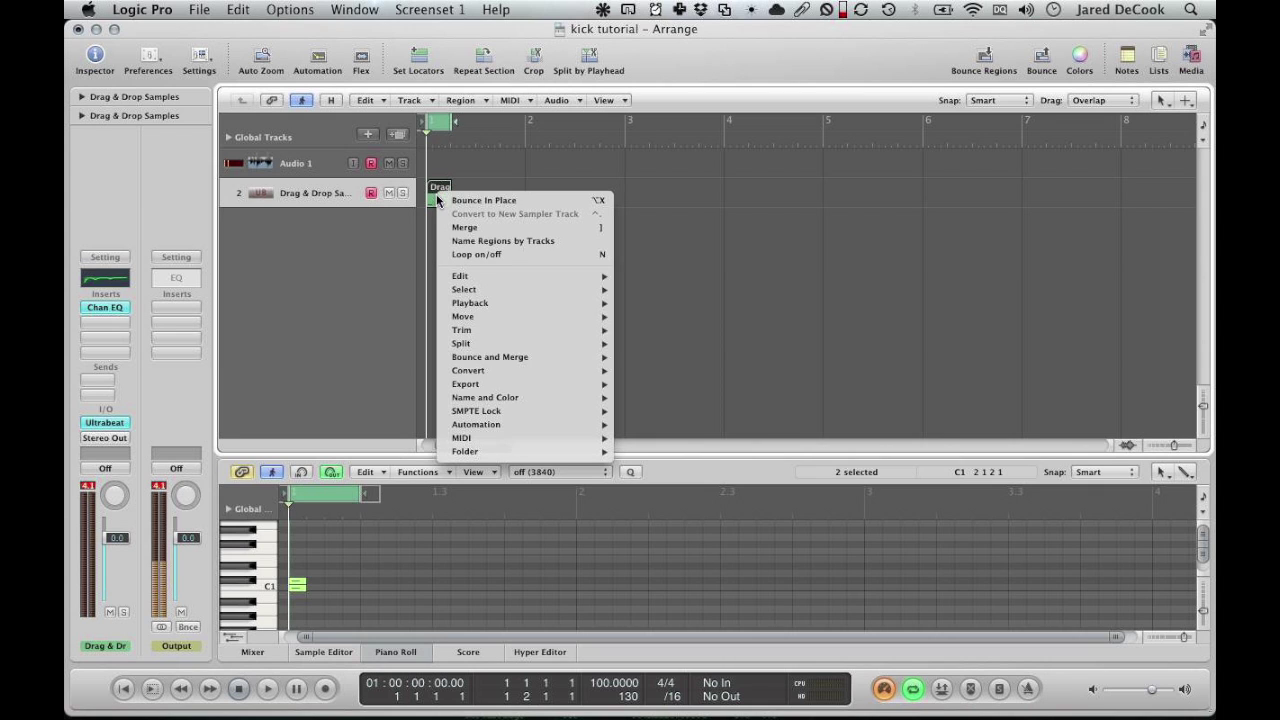
{"action": "left_click", "coordinate": [494, 202]}
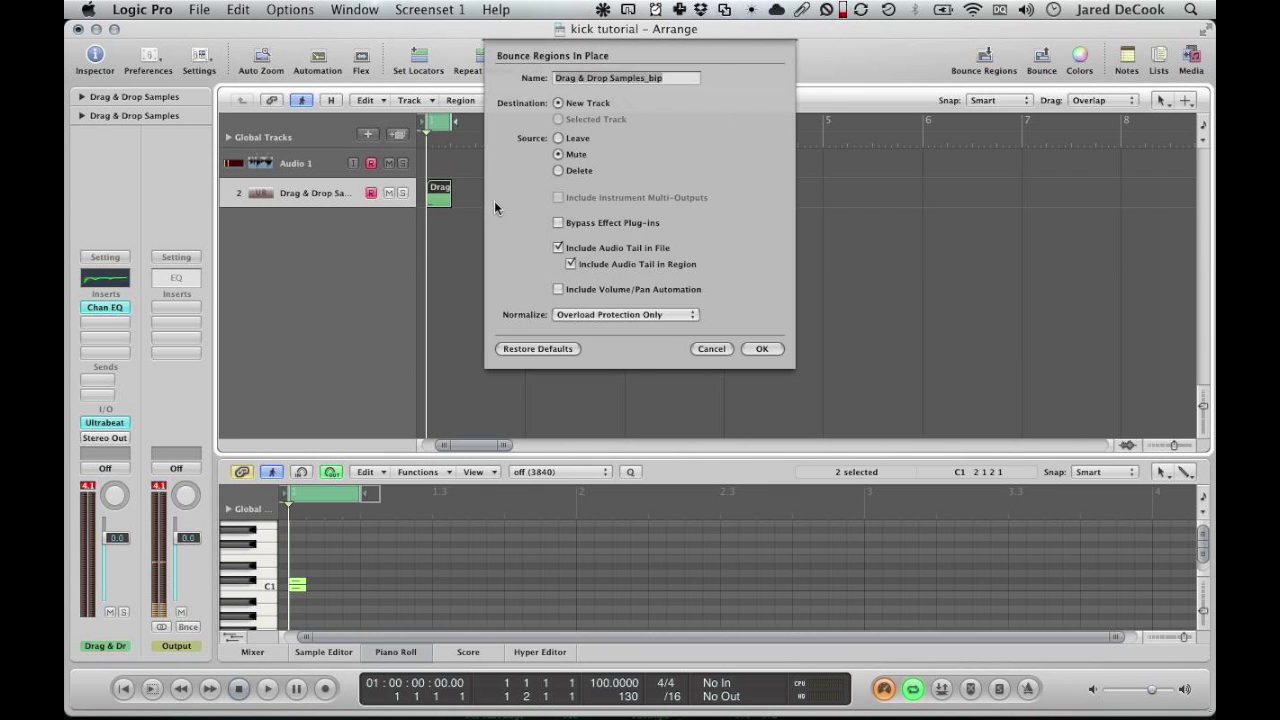
{"action": "left_click", "coordinate": [557, 138]}
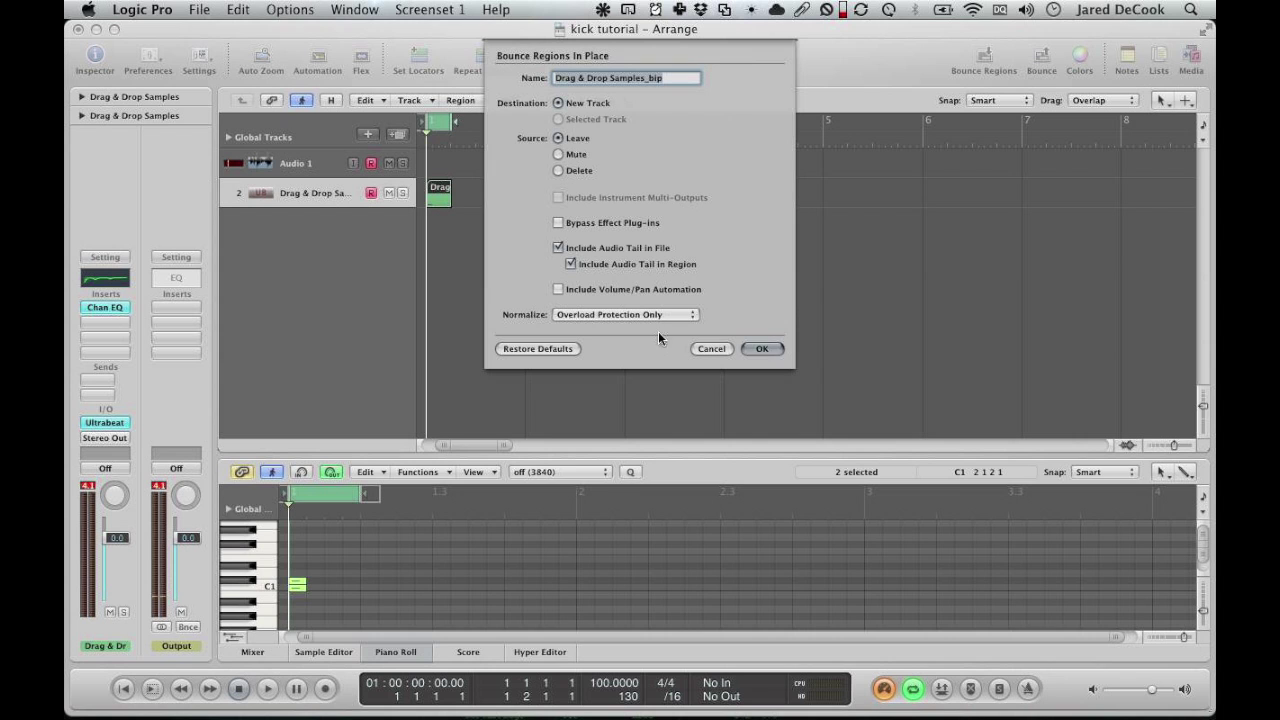
{"action": "left_click", "coordinate": [762, 349]}
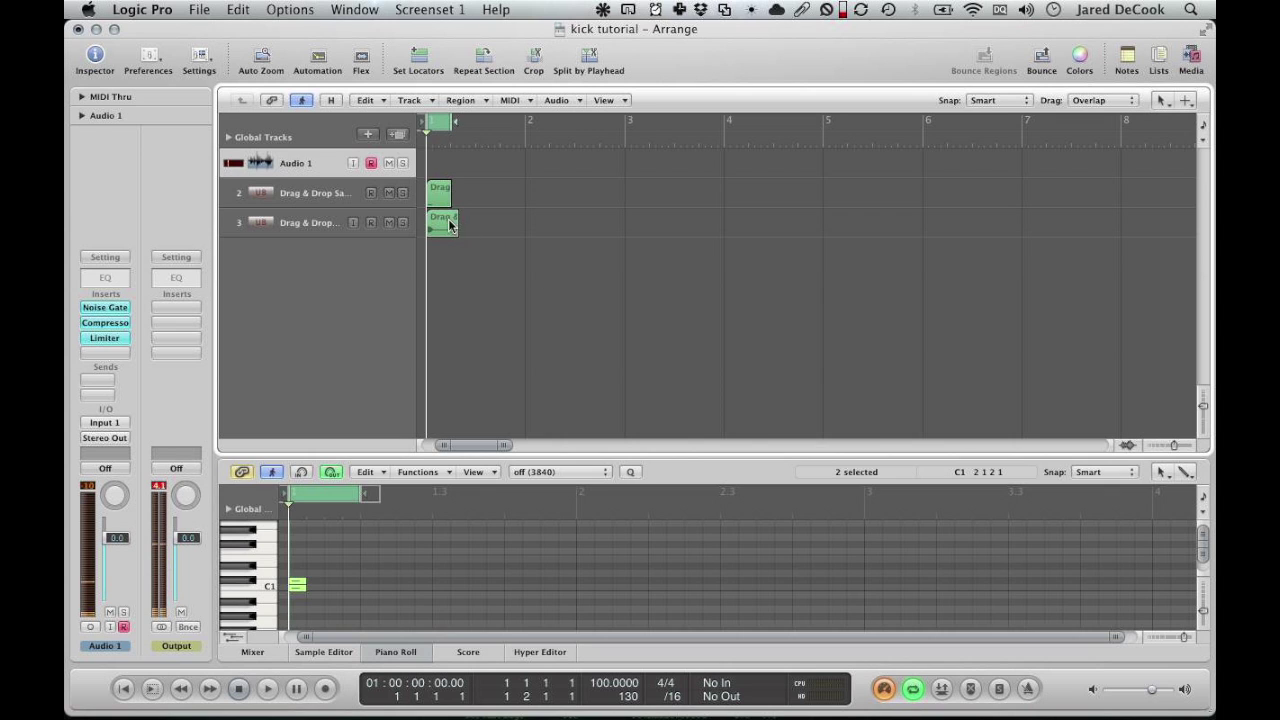
Zoom in on the bounced Drag & Drop Samples_bip waveform and select Ultrabeat track 2.
{"action": "key", "text": "z"}
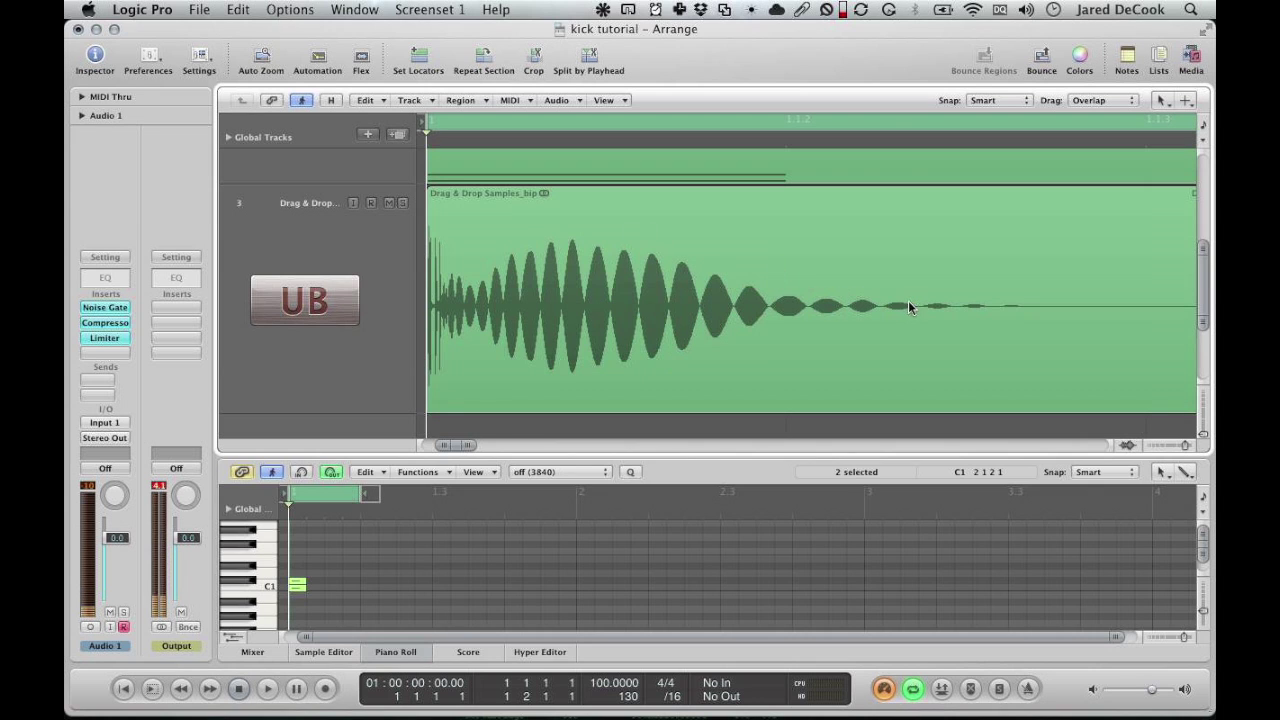
{"action": "scroll", "coordinate": [910, 307], "scroll_direction": "up", "scroll_amount": 3}
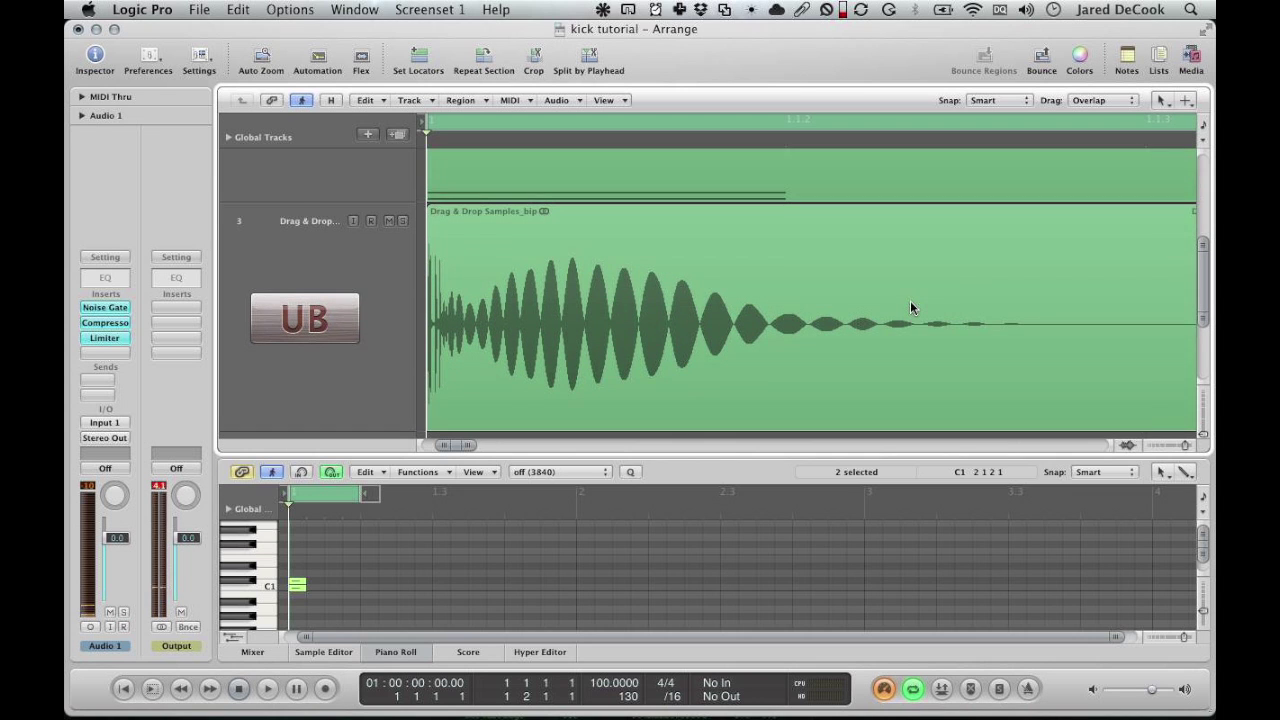
{"action": "scroll", "coordinate": [910, 307], "scroll_direction": "down", "scroll_amount": 2}
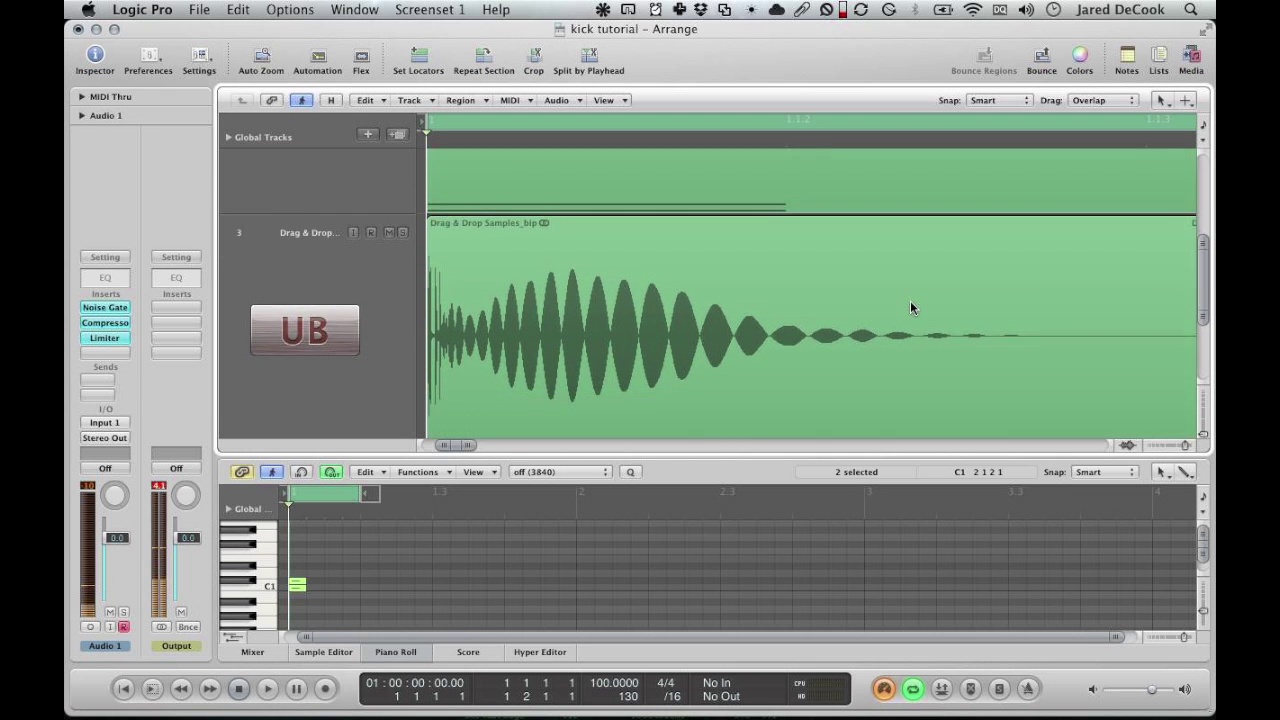
{"action": "key", "text": "Up"}
{"action": "key", "text": "space"}
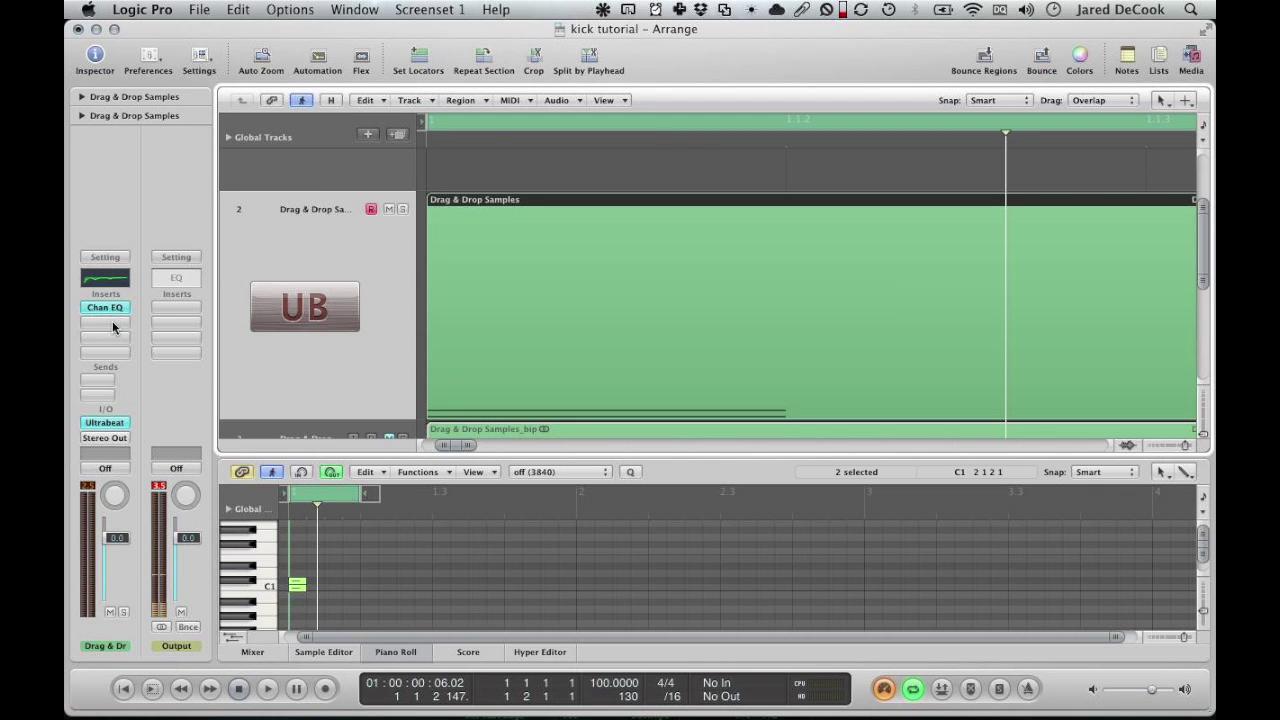
Insert a stereo Compressor after the Channel EQ and move its window aside.
{"action": "left_click", "coordinate": [112, 321]}
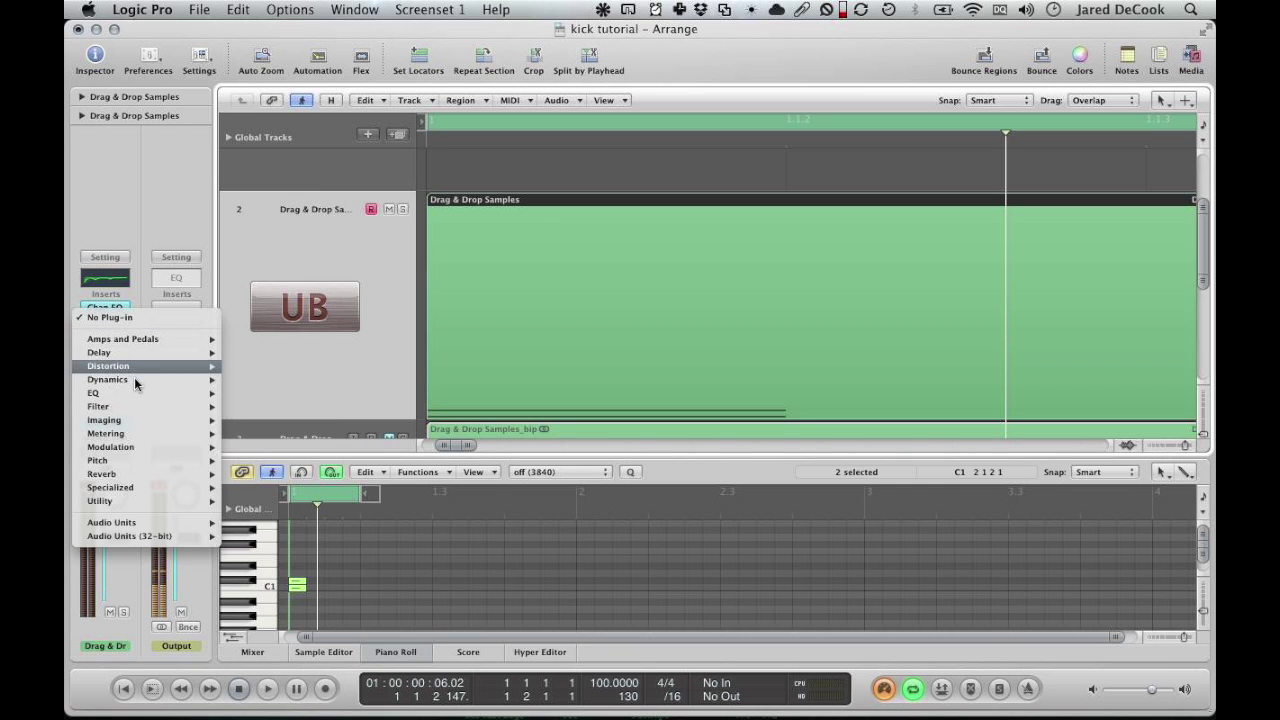
{"action": "mouse_move", "coordinate": [135, 381]}
{"action": "mouse_move", "coordinate": [291, 390]}
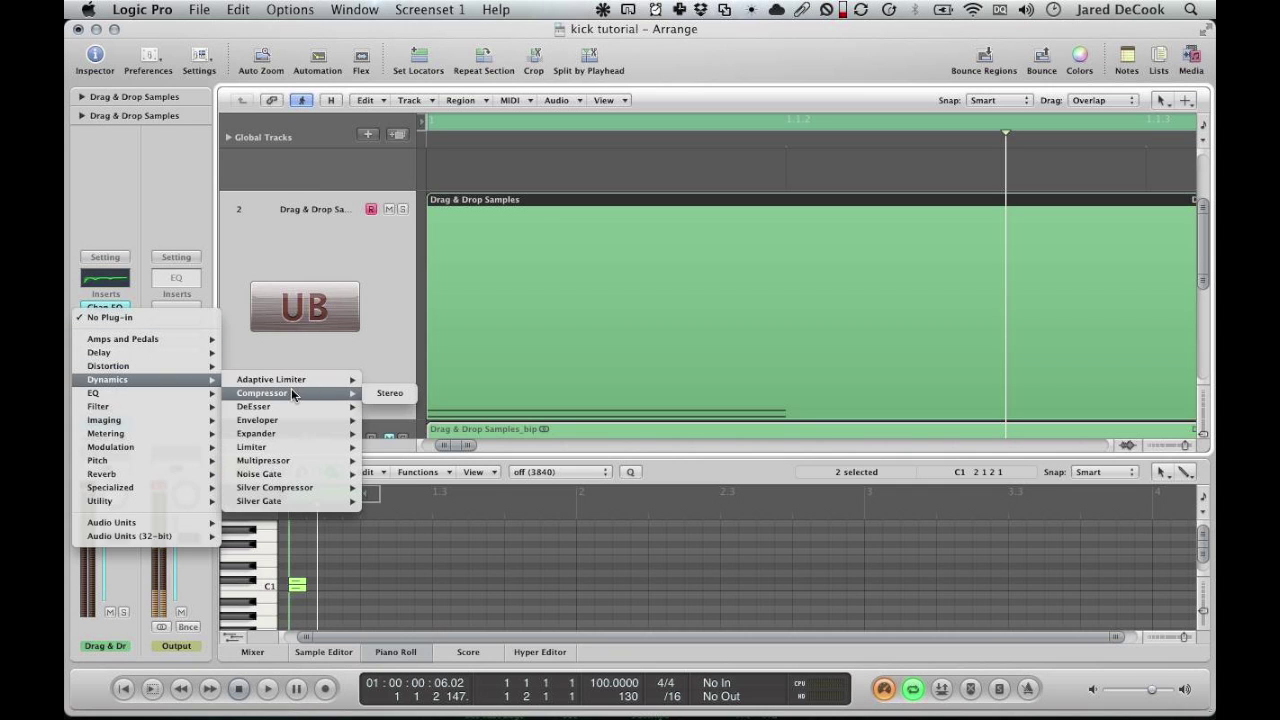
{"action": "left_click", "coordinate": [390, 394]}
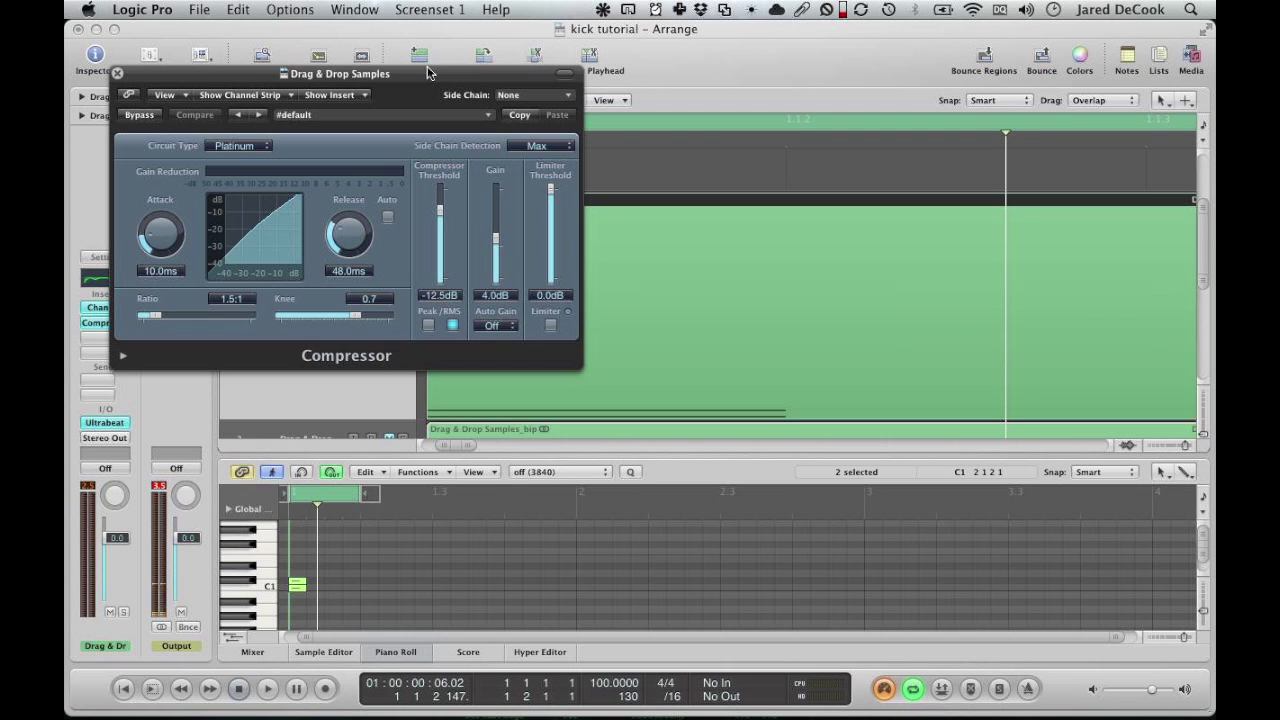
{"action": "left_click_drag", "start_coordinate": [427, 80], "coordinate": [724, 124]}
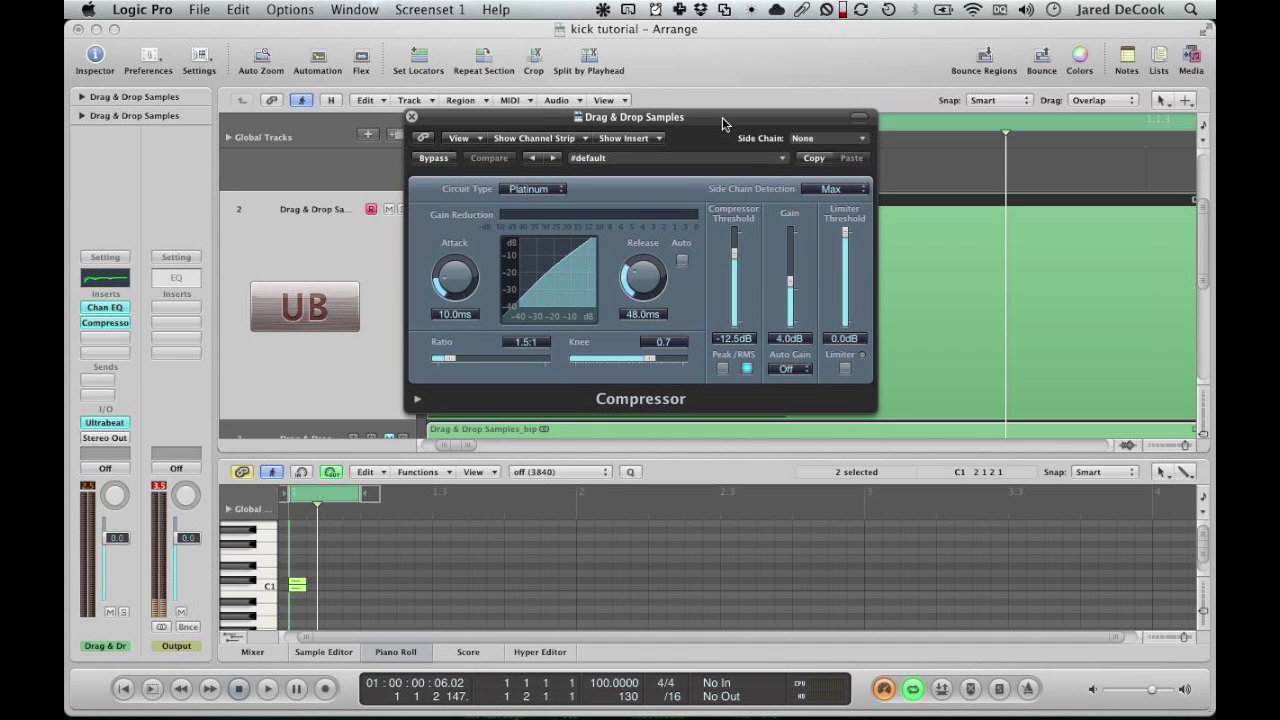
Set the Compressor output gain to 0 dB and switch detection to Peak.
{"action": "double_click", "coordinate": [789, 338]}
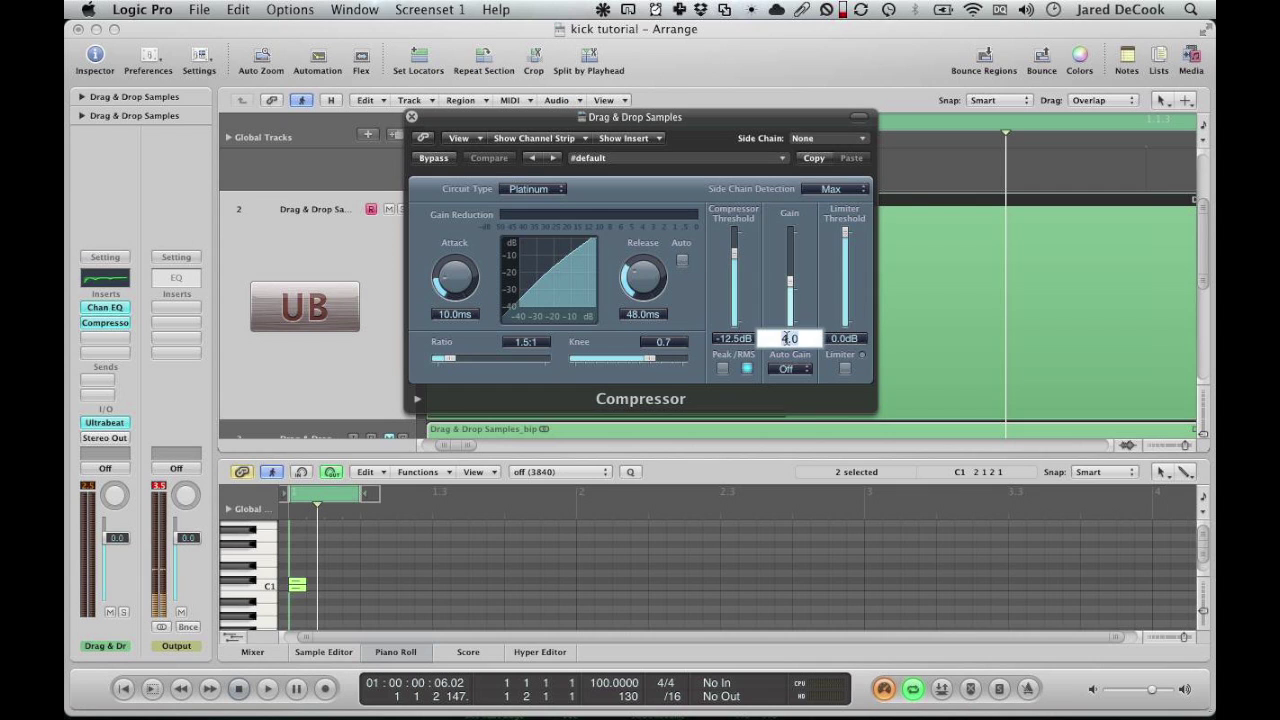
{"action": "type", "text": "0"}
{"action": "key", "text": "Return"}
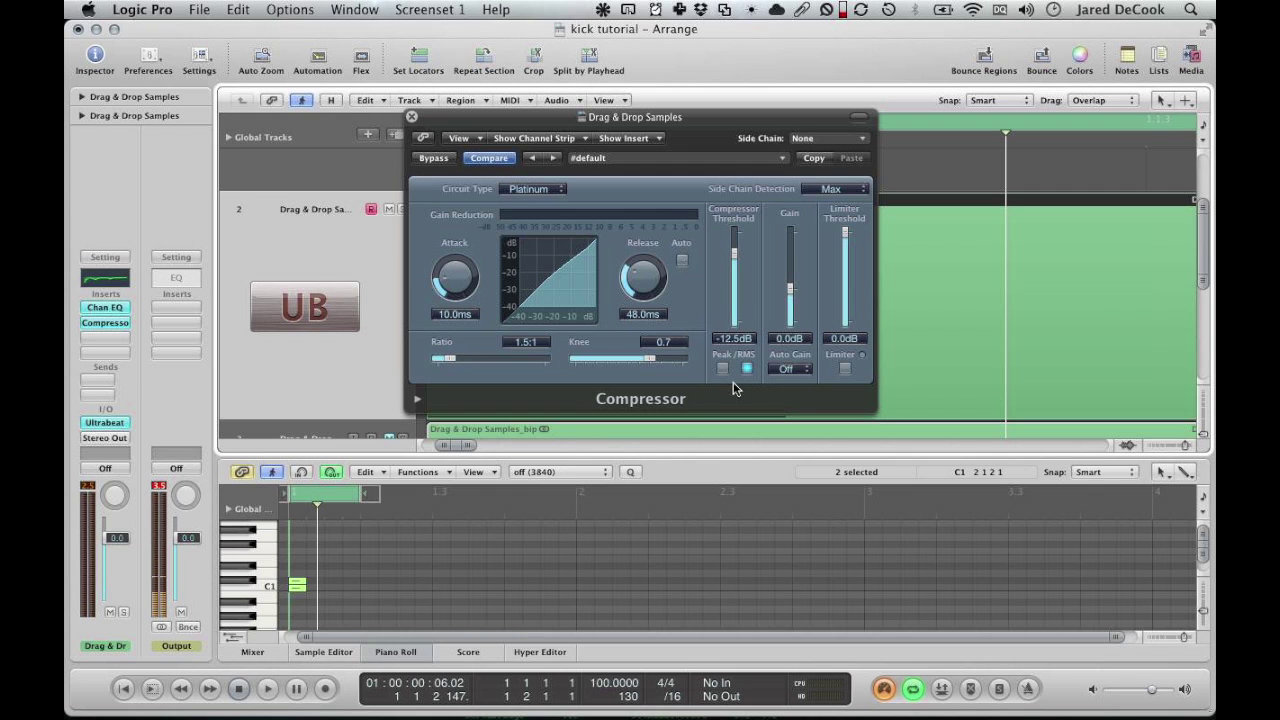
{"action": "left_click", "coordinate": [723, 368]}
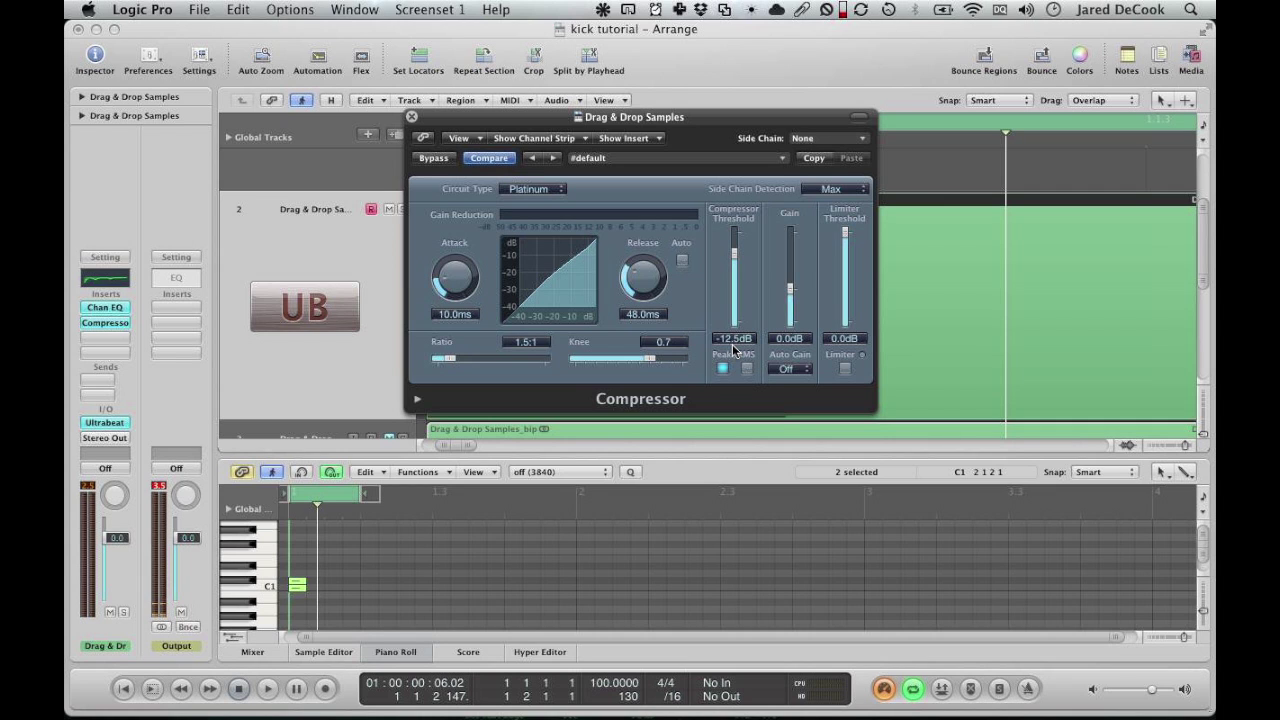
Look through the compressor circuit types and keep Platinum.
{"action": "left_click", "coordinate": [531, 190]}
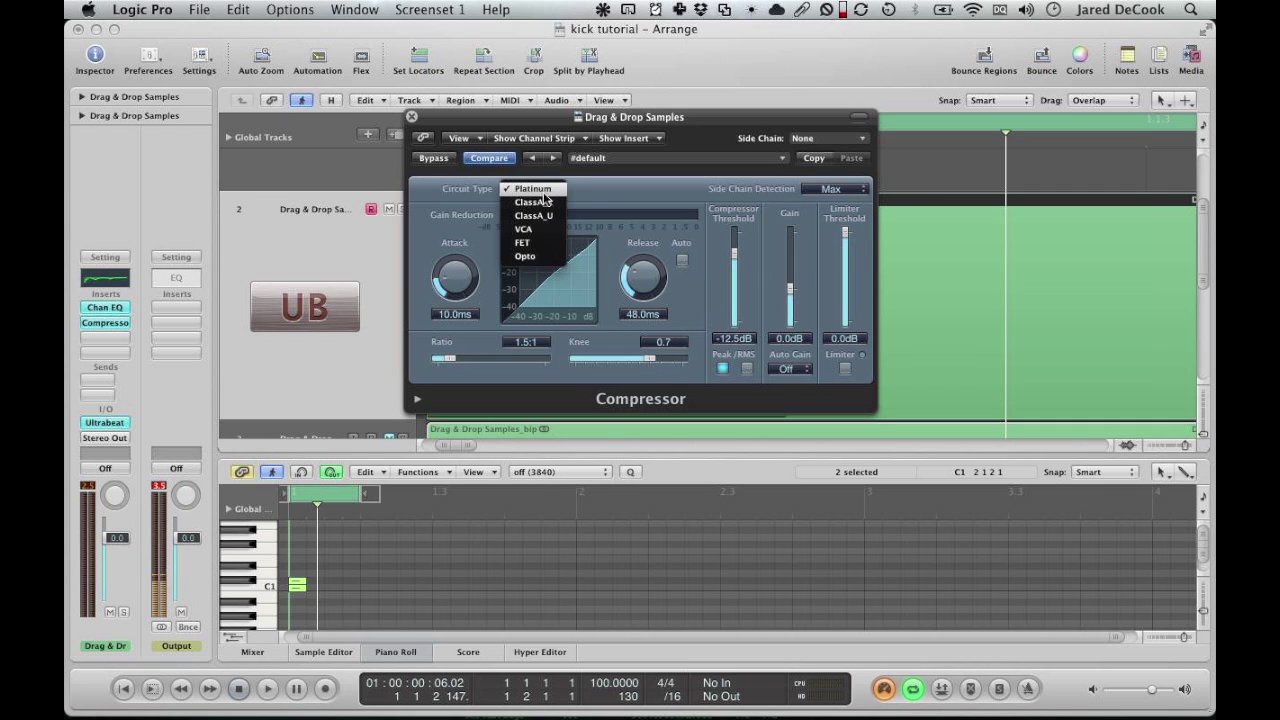
{"action": "left_click", "coordinate": [583, 197]}
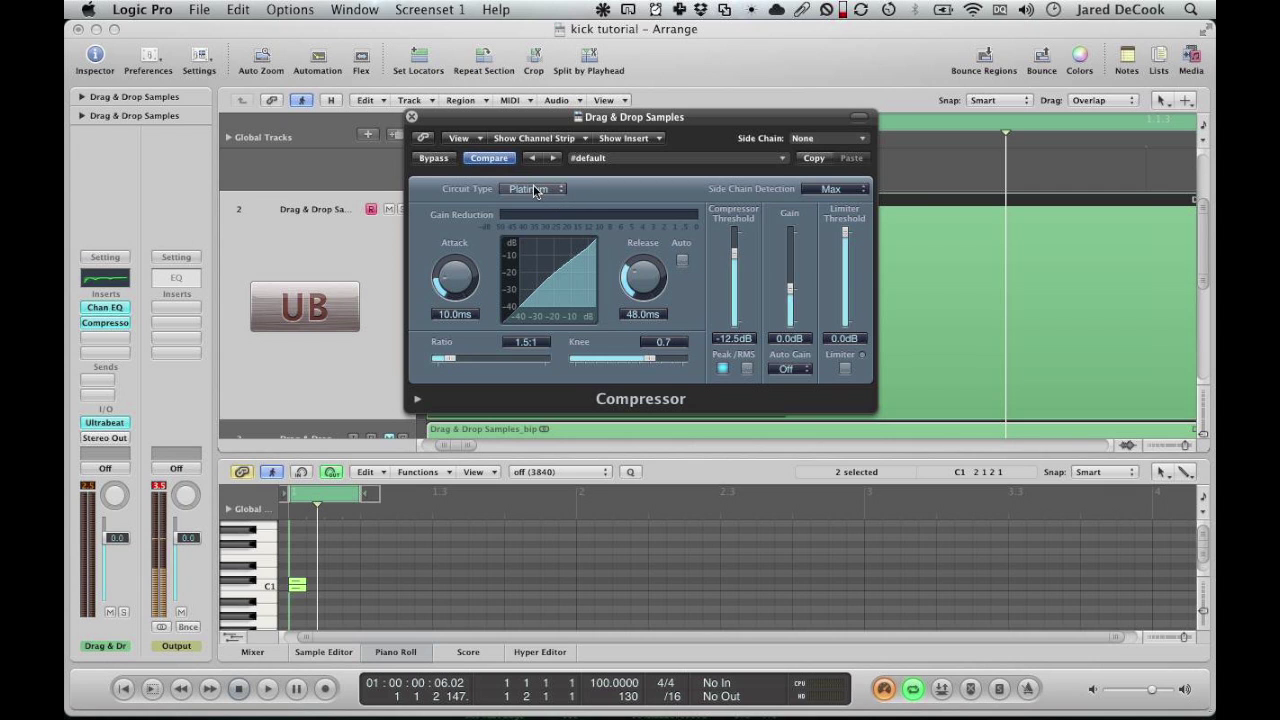
{"action": "left_click", "coordinate": [534, 190]}
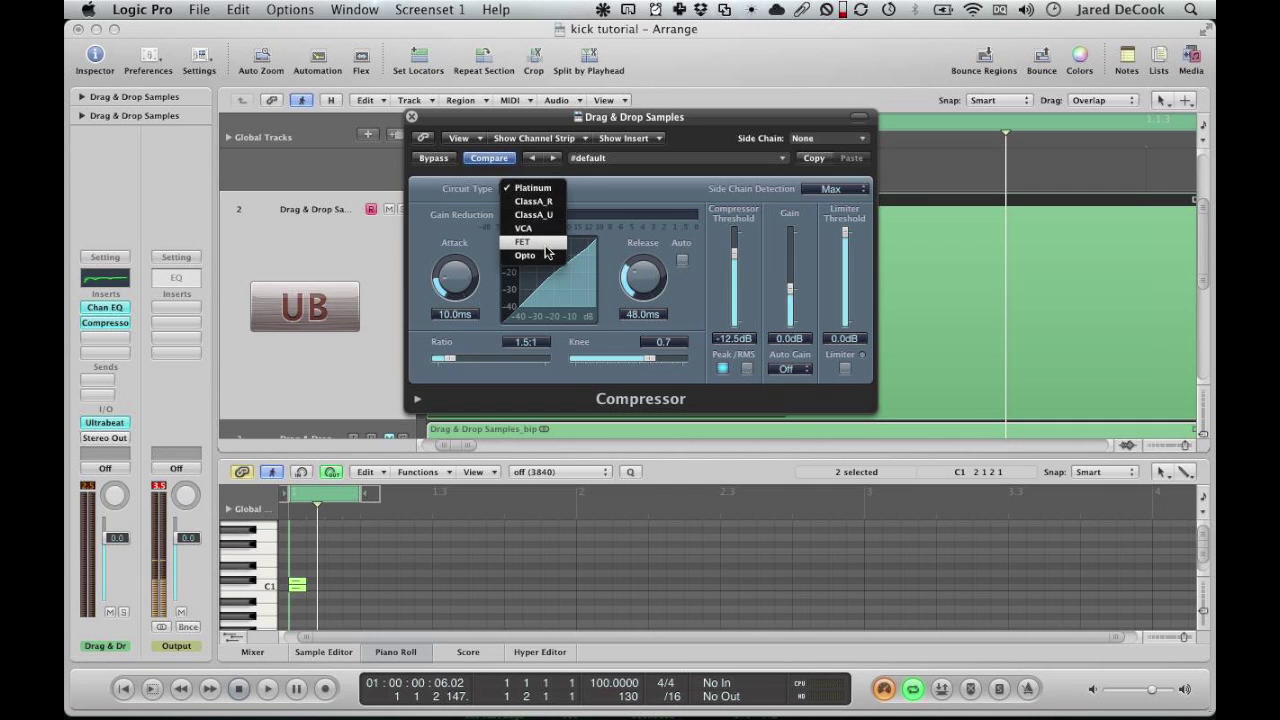
{"action": "left_click", "coordinate": [590, 206]}
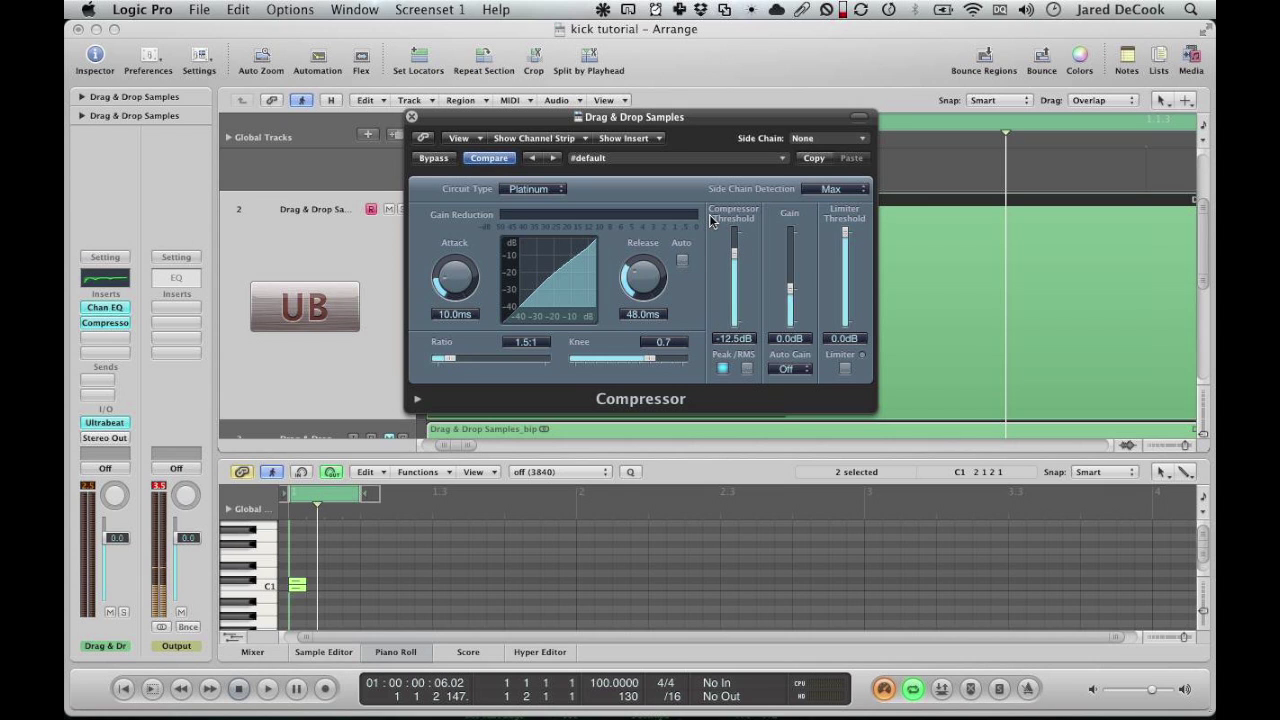
Raise the Compressor ratio to 8.0:1, then to 30.0:1 with a 0.0 knee.
{"action": "left_click_drag", "start_coordinate": [460, 362], "coordinate": [500, 362]}
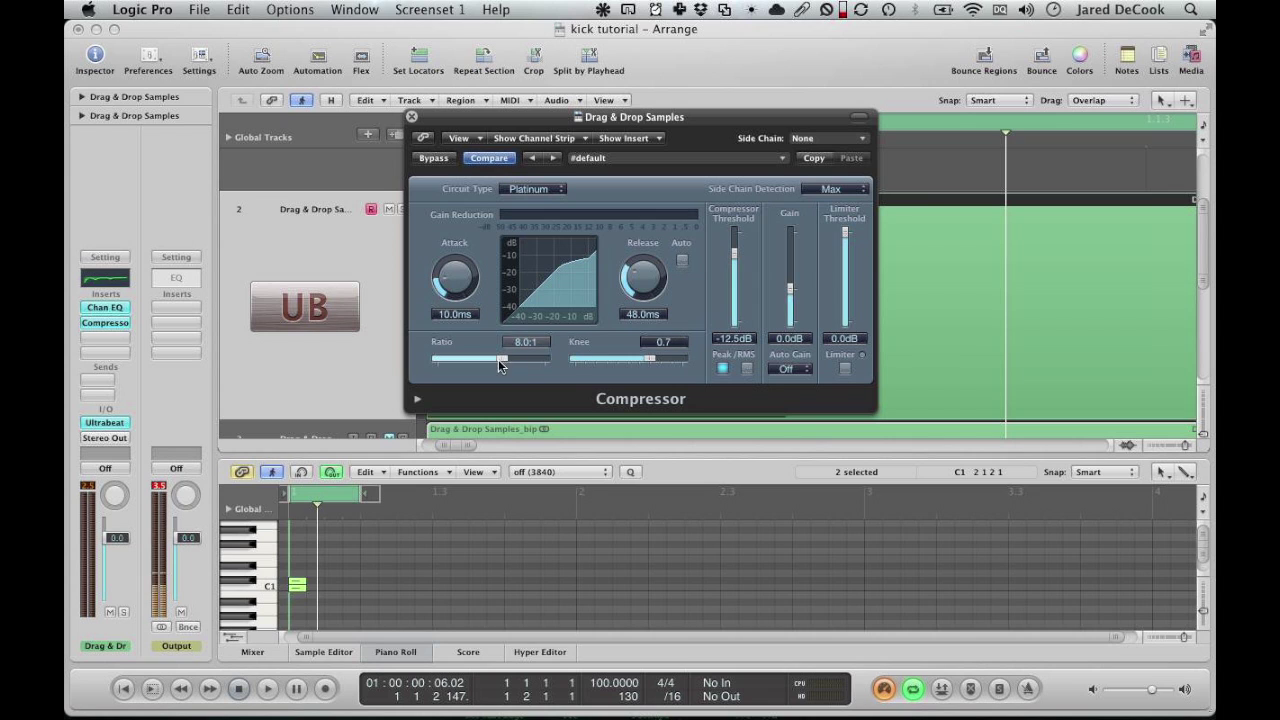
{"action": "mouse_move", "coordinate": [500, 366]}
{"action": "left_mouse_down"}
{"action": "mouse_move", "coordinate": [612, 362]}
{"action": "mouse_move", "coordinate": [477, 359]}
{"action": "left_mouse_up"}
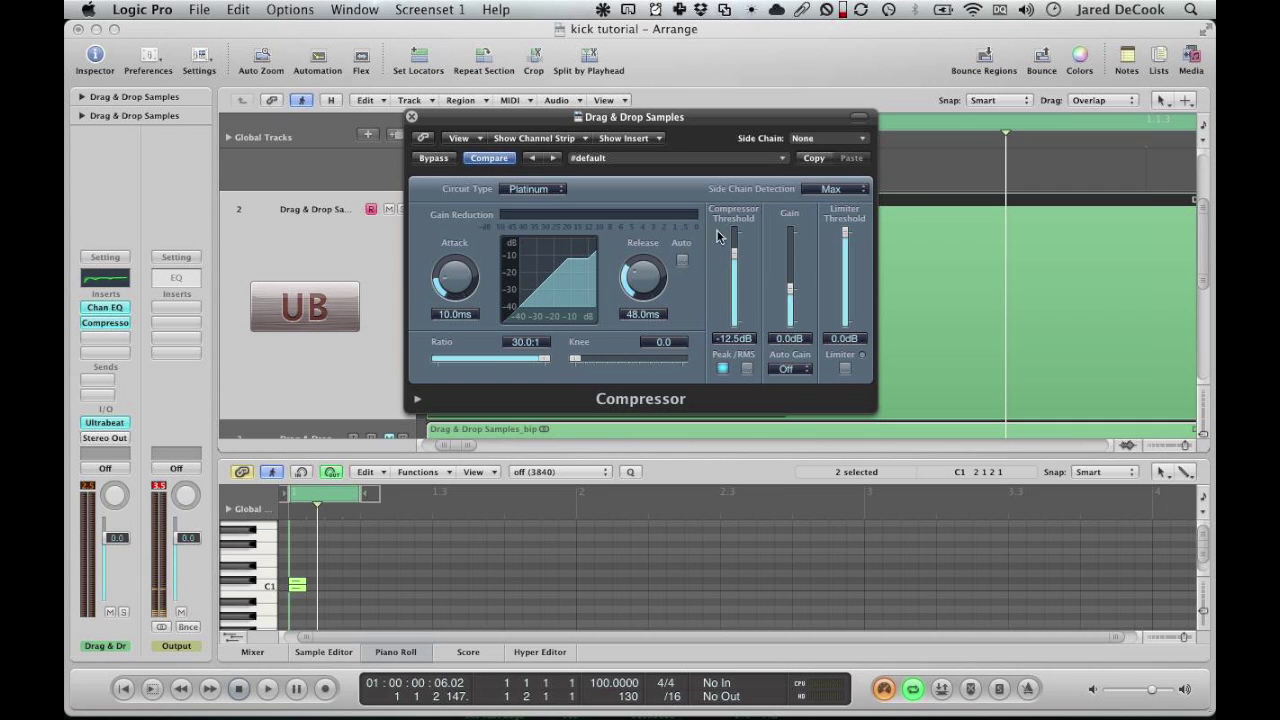
Lower the Compressor threshold to -25.0dB and lengthen the attack to 47.0ms while playing the kick.
{"action": "left_click_drag", "start_coordinate": [734, 253], "coordinate": [740, 281]}
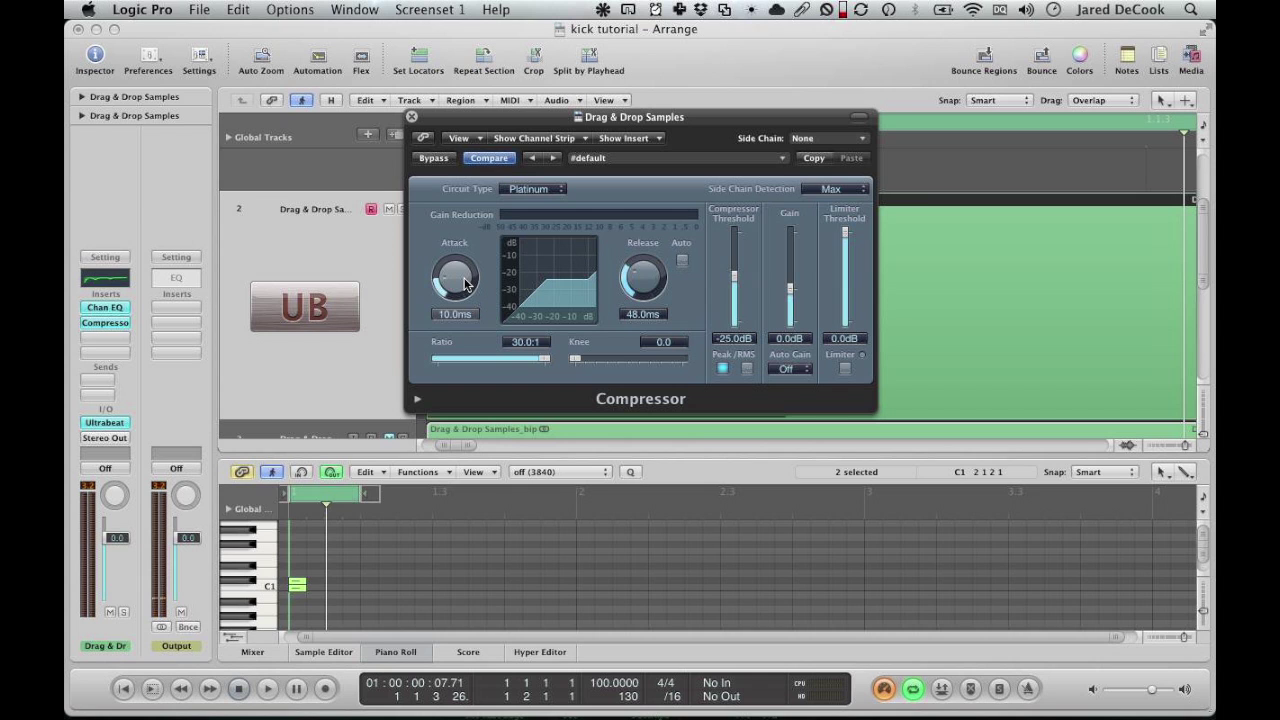
{"action": "key", "text": "space"}
{"action": "left_click_drag", "start_coordinate": [466, 285], "coordinate": [459, 243]}
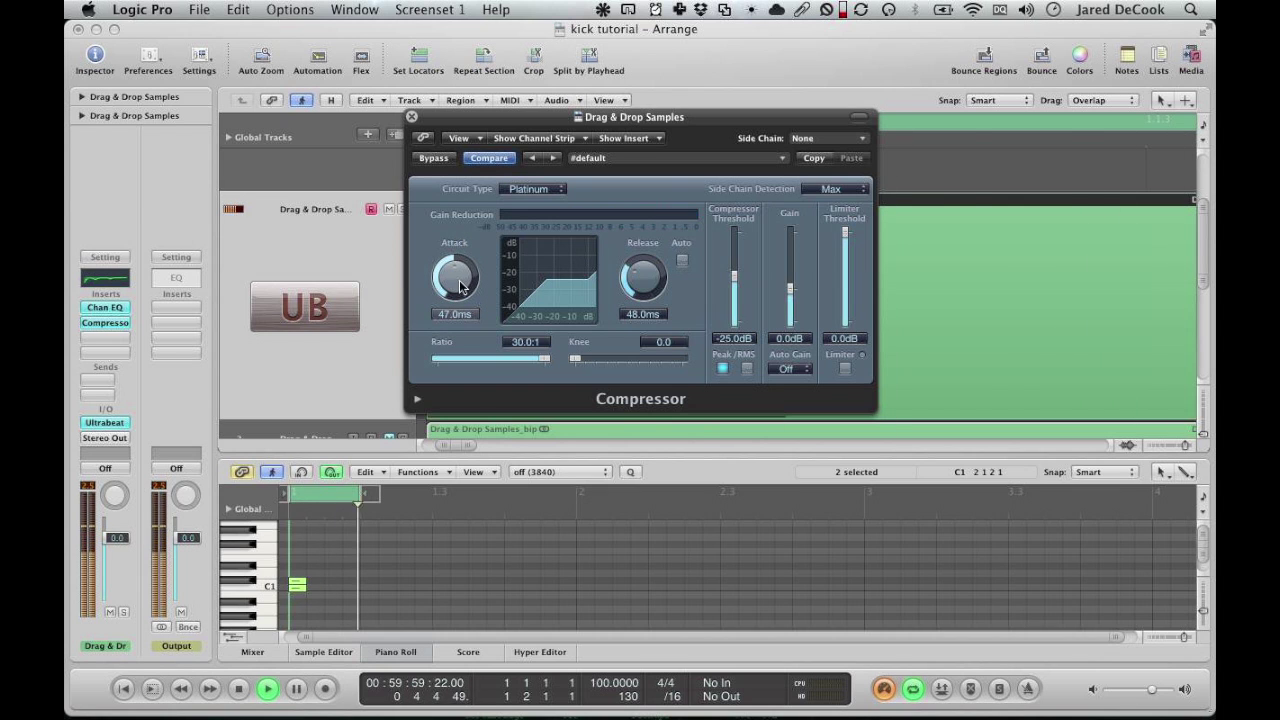
Set the Compressor attack to 74ms and release to 11ms, auditioning the kick.
{"action": "mouse_move", "coordinate": [460, 287]}
{"action": "left_mouse_down"}
{"action": "mouse_move", "coordinate": [472, 258]}
{"action": "mouse_move", "coordinate": [476, 282]}
{"action": "left_mouse_up"}
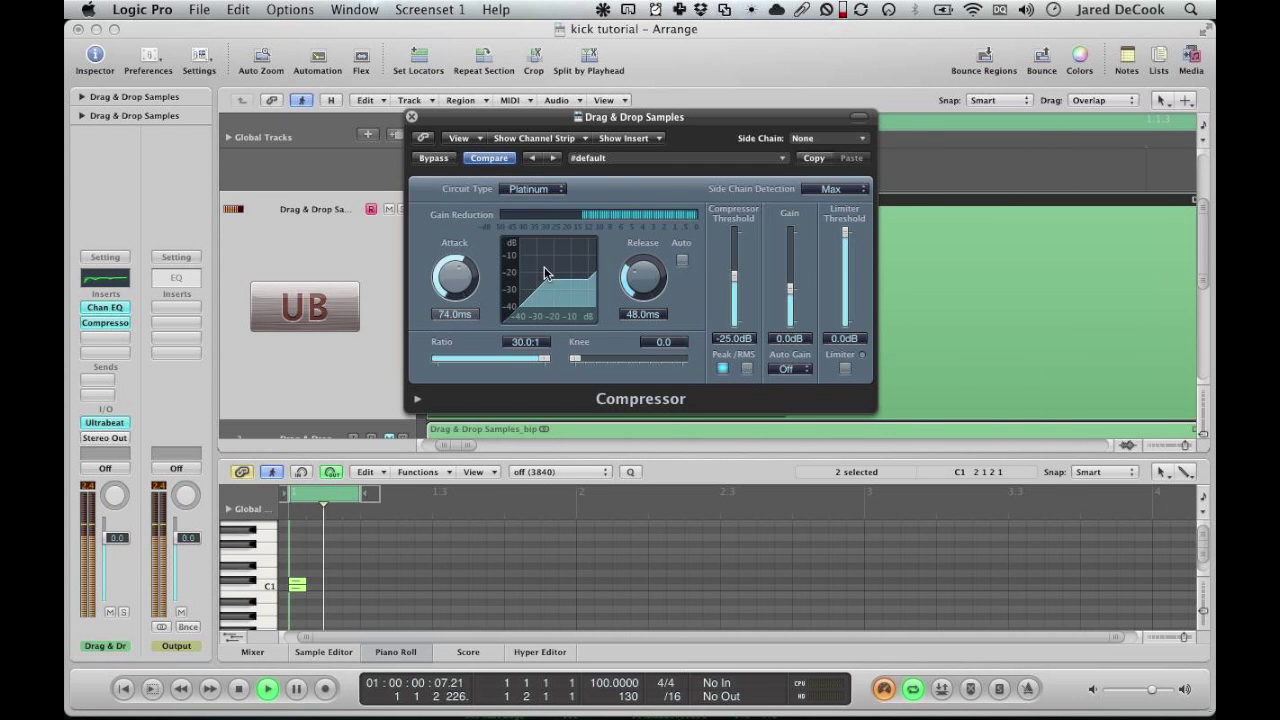
{"action": "left_click_drag", "start_coordinate": [641, 278], "coordinate": [652, 305]}
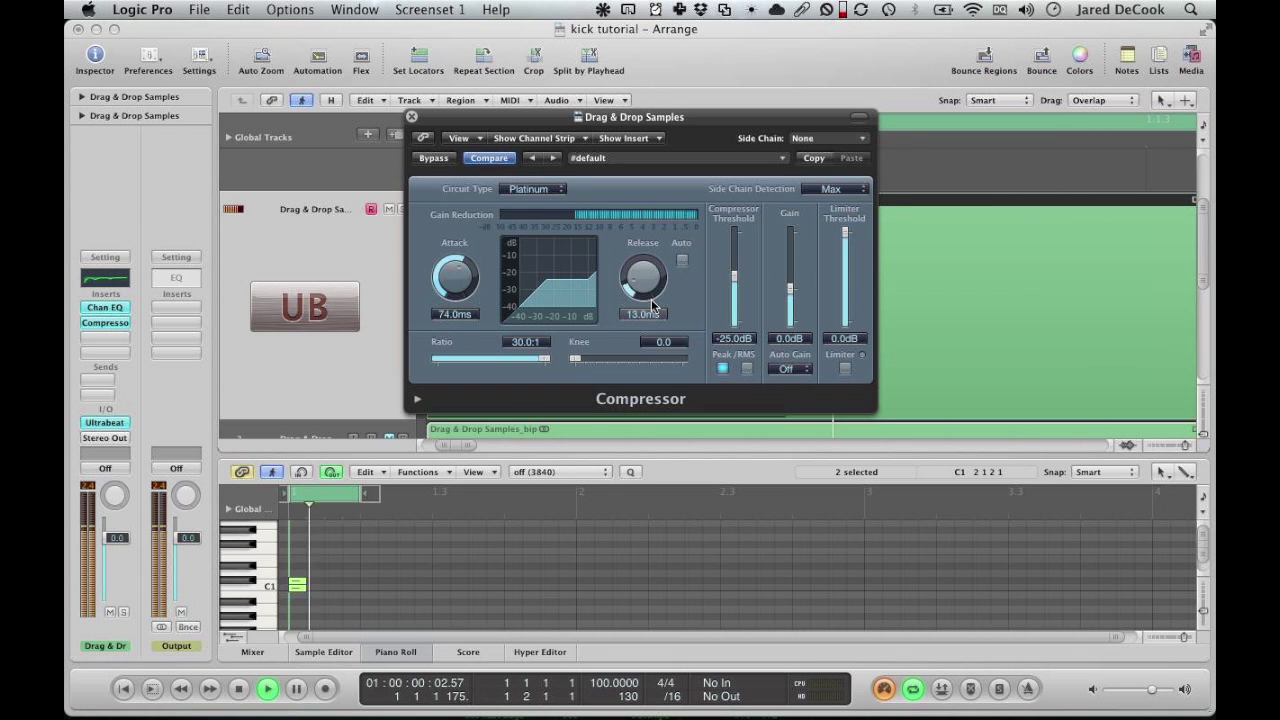
{"action": "key", "text": "space"}
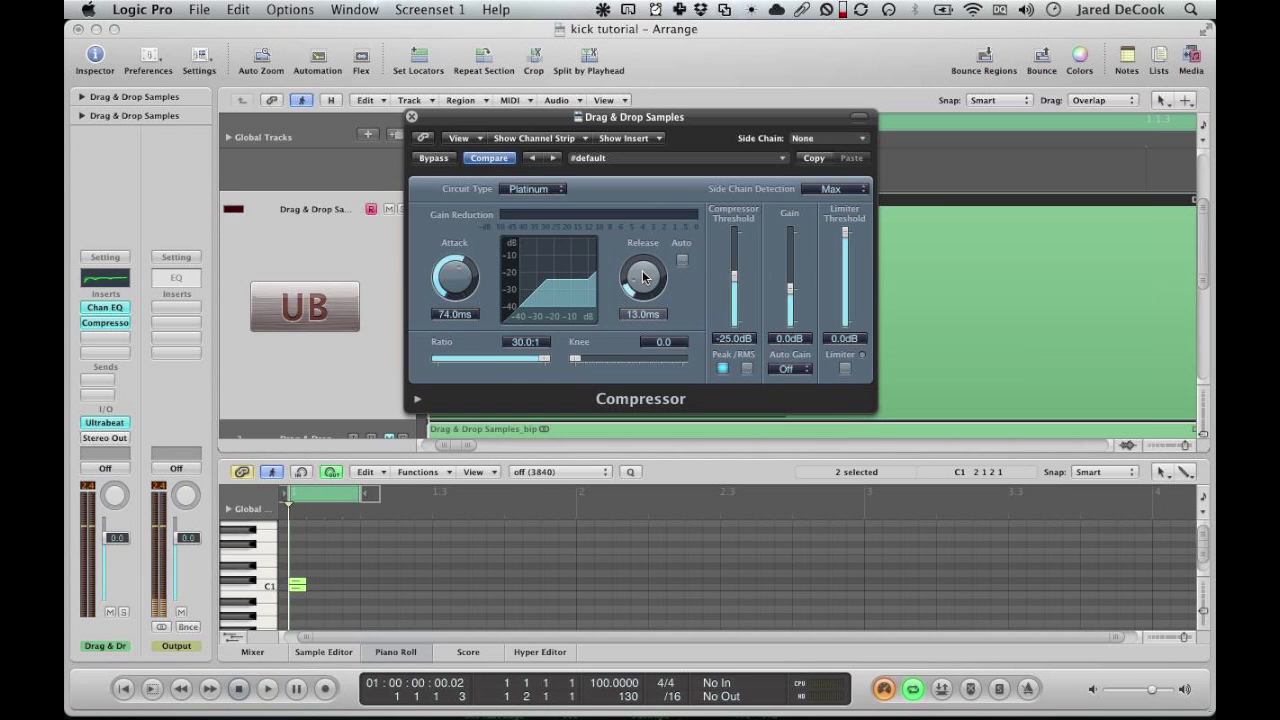
{"action": "left_click_drag", "start_coordinate": [643, 280], "coordinate": [644, 284]}
{"action": "key", "text": "space"}
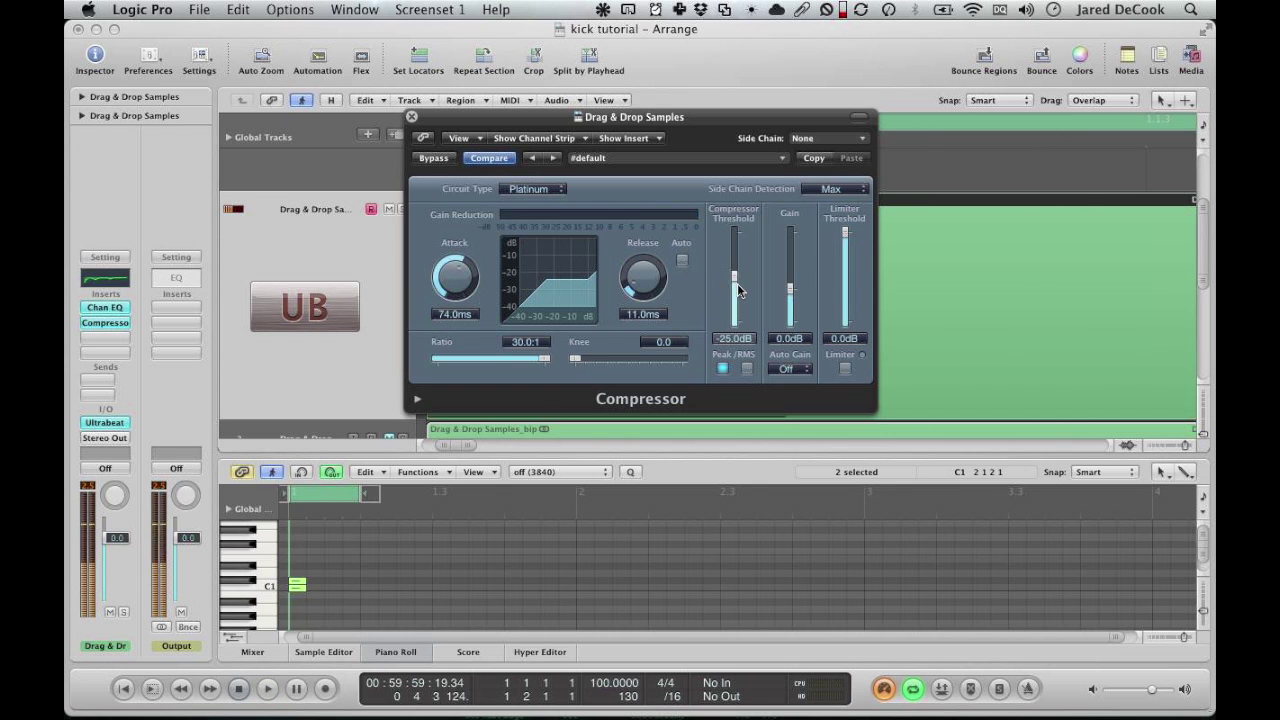
{"action": "key", "text": "space"}
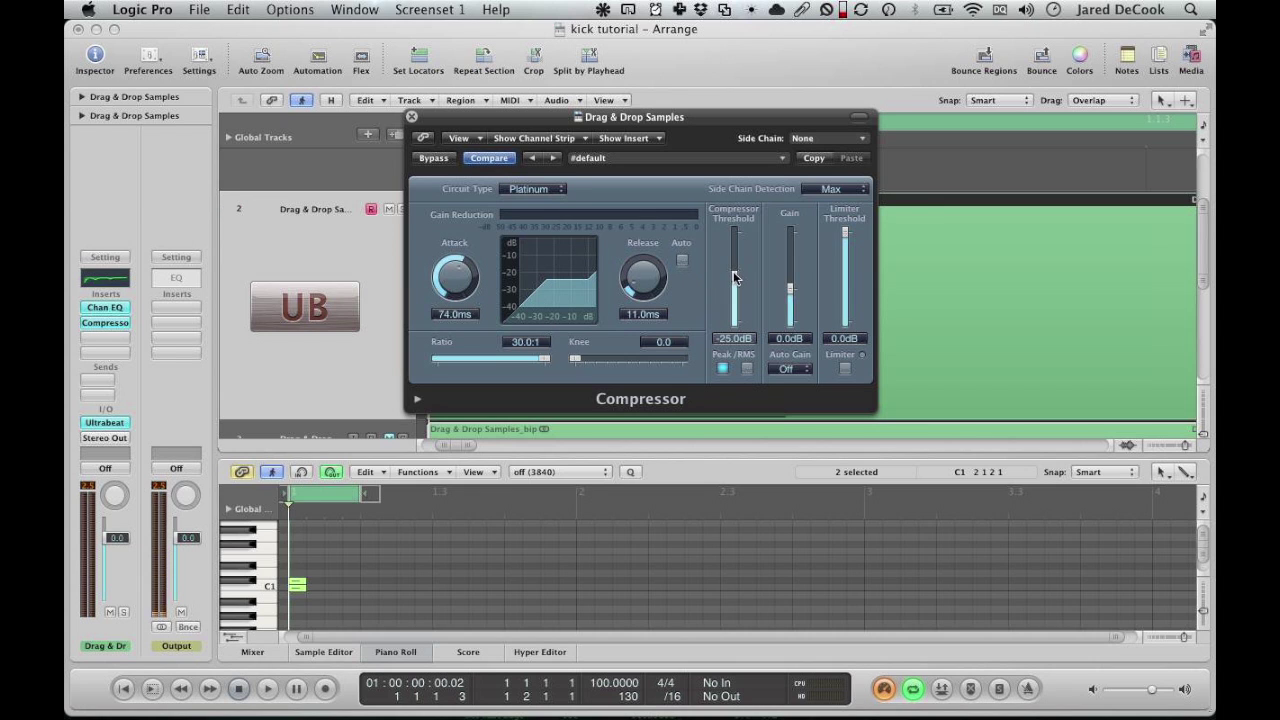
Bring the Compressor ratio down to 4.2:1 and raise the threshold to -12.0dB.
{"action": "left_click_drag", "start_coordinate": [736, 278], "coordinate": [736, 263]}
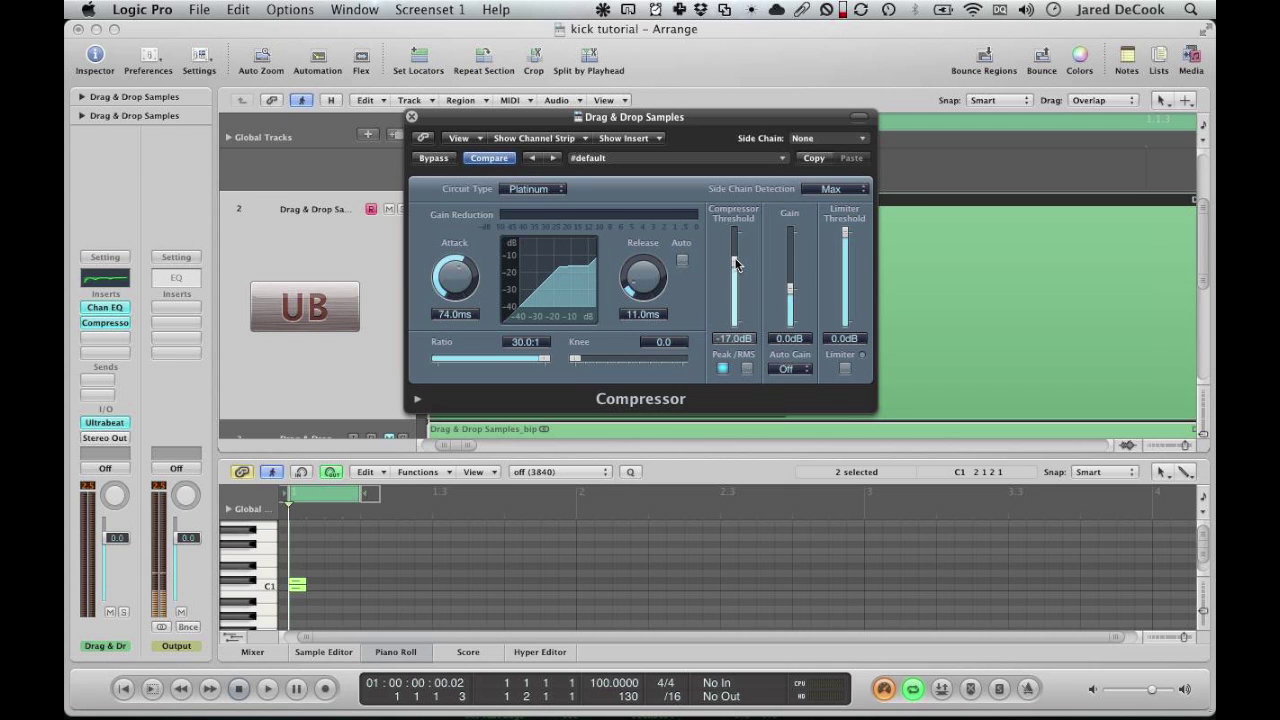
{"action": "left_click_drag", "start_coordinate": [524, 357], "coordinate": [469, 360]}
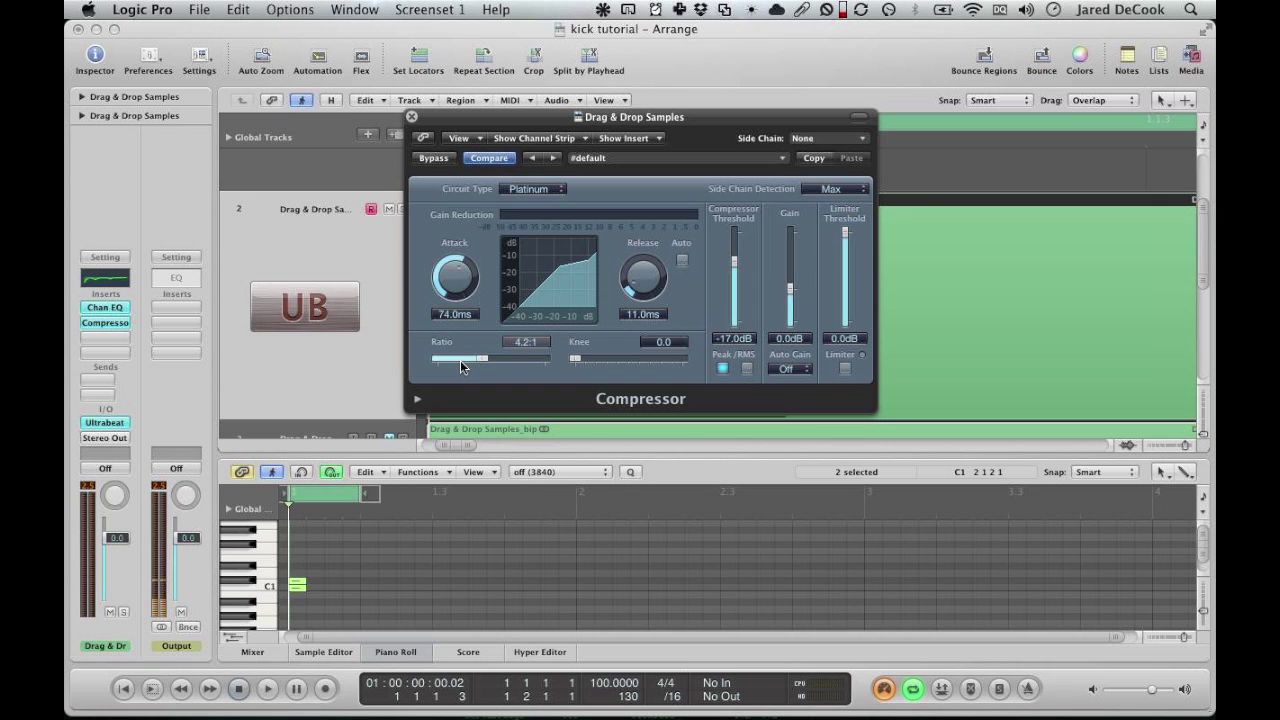
{"action": "left_click_drag", "start_coordinate": [460, 367], "coordinate": [540, 330]}
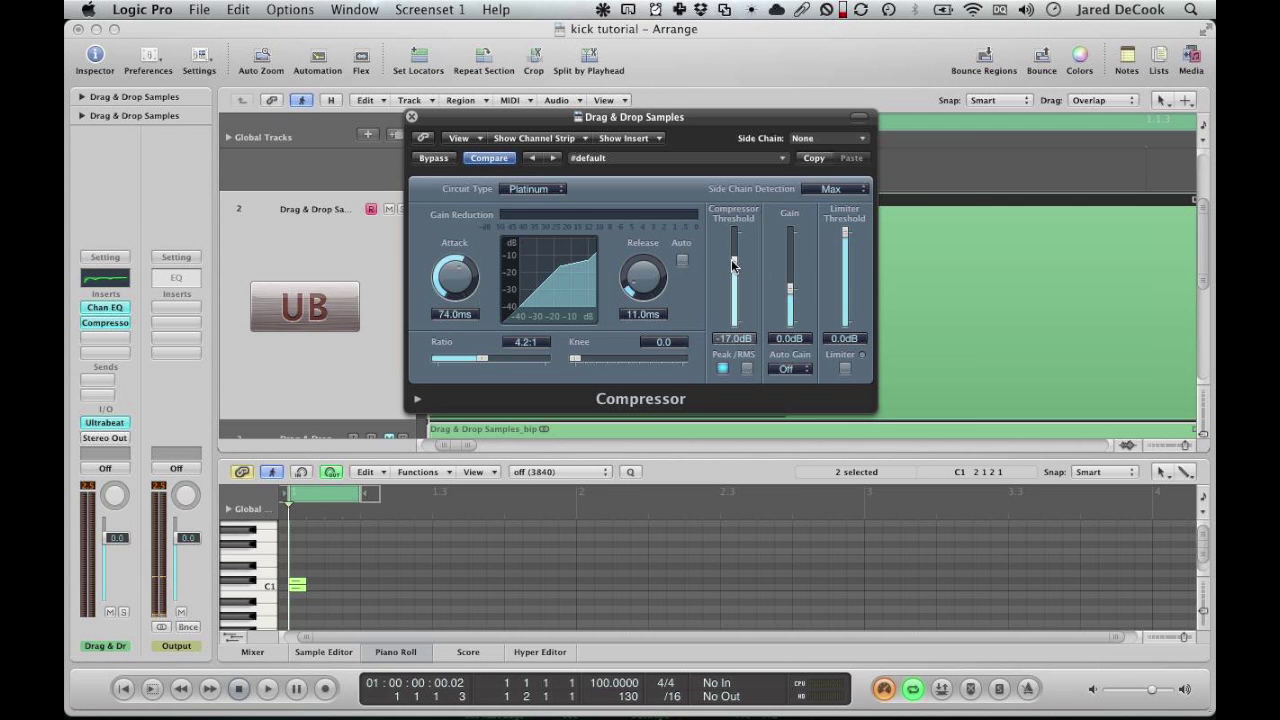
{"action": "key", "text": "space"}
{"action": "left_click_drag", "start_coordinate": [733, 263], "coordinate": [733, 255]}
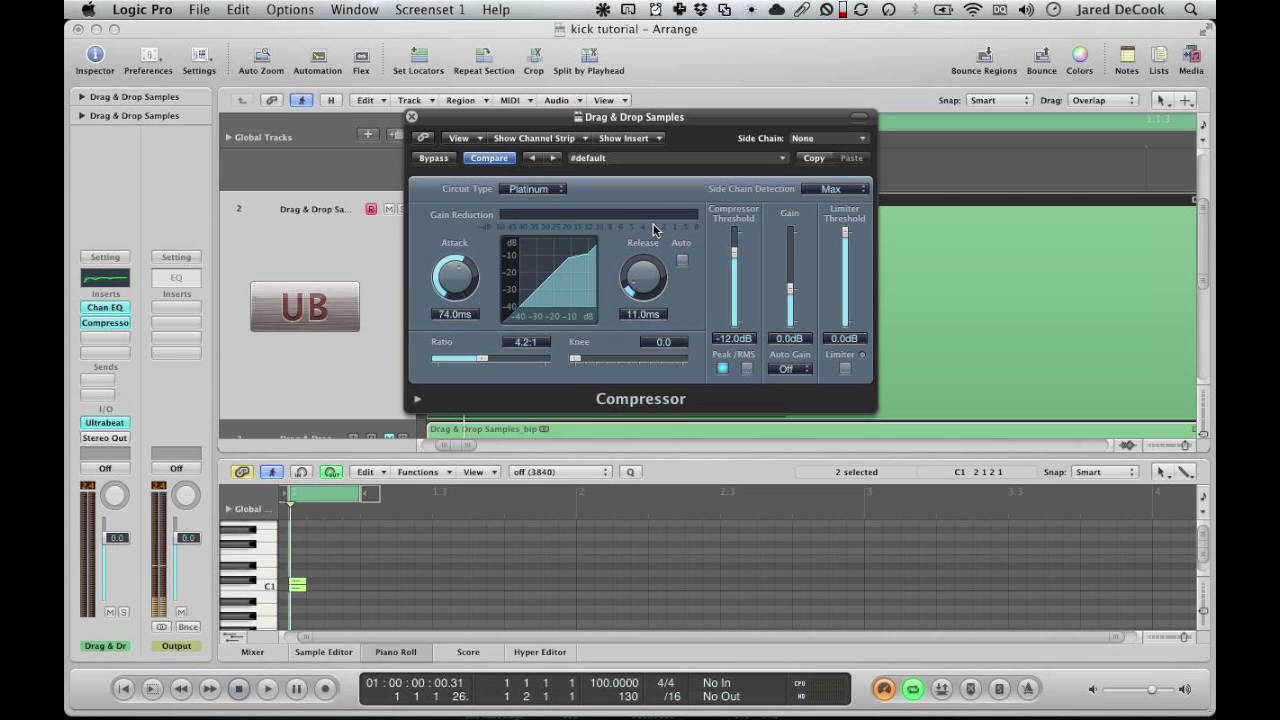
Bounce the compressed kick region in place to a new audio track.
{"action": "left_click", "coordinate": [411, 117]}
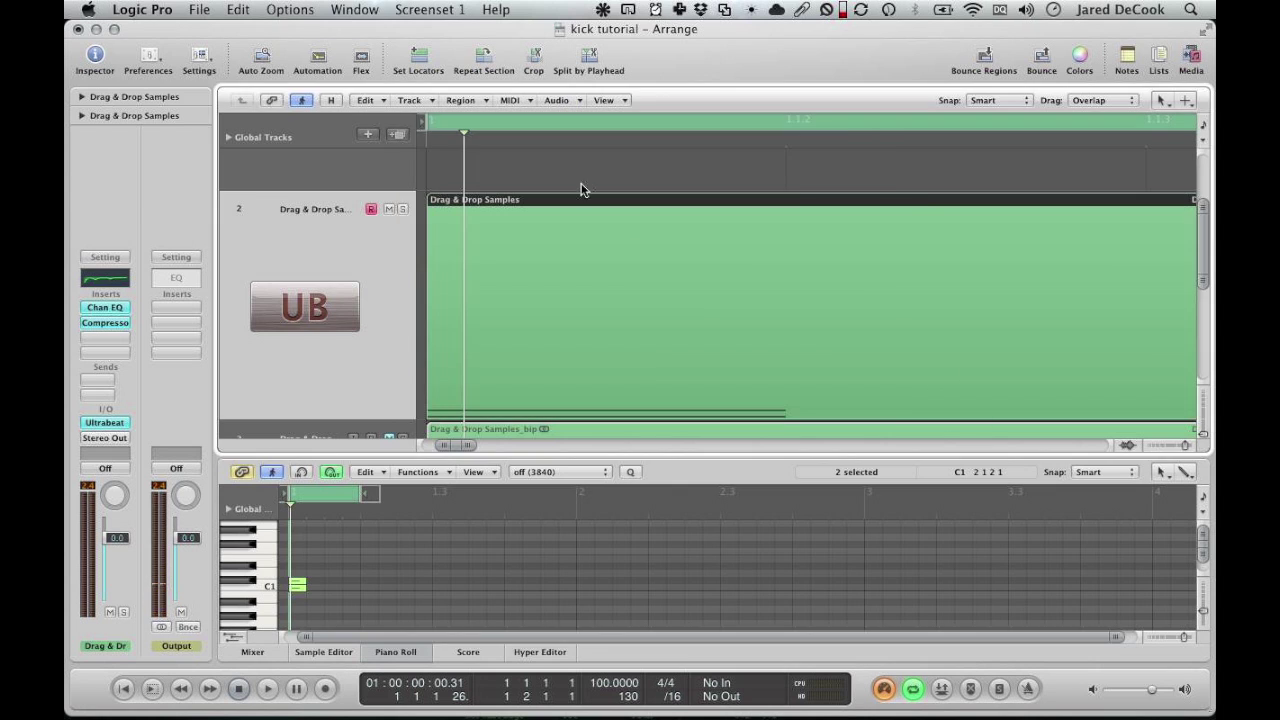
{"action": "scroll", "coordinate": [636, 222], "scroll_direction": "down", "scroll_amount": 5}
{"action": "scroll", "coordinate": [636, 222], "scroll_direction": "up", "scroll_amount": 3}
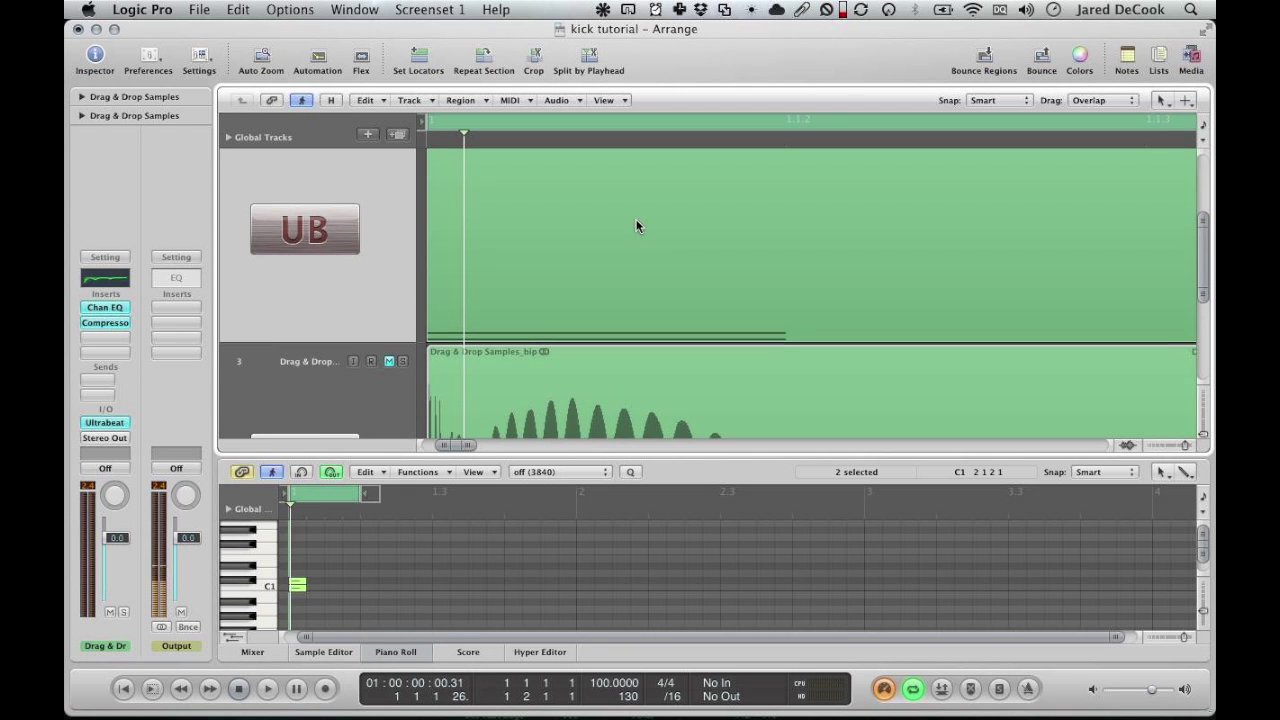
{"action": "scroll", "coordinate": [664, 311], "scroll_direction": "down", "scroll_amount": 2}
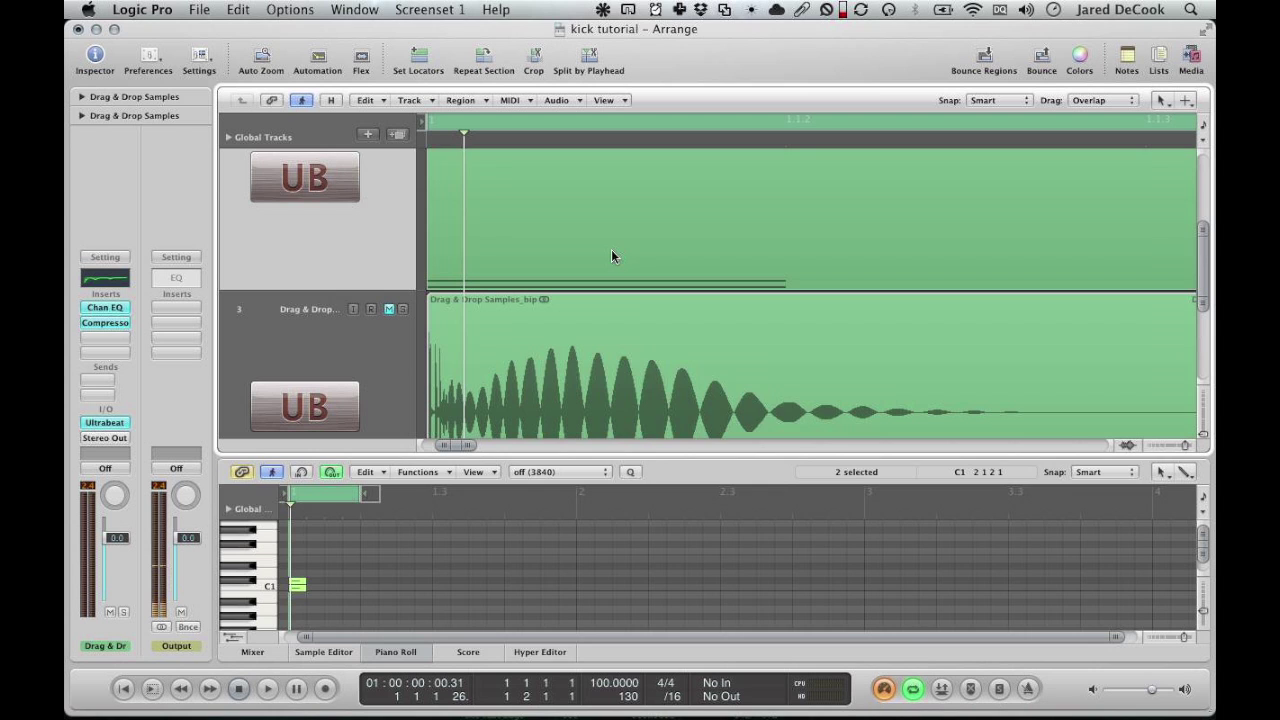
{"action": "right_click", "coordinate": [612, 256]}
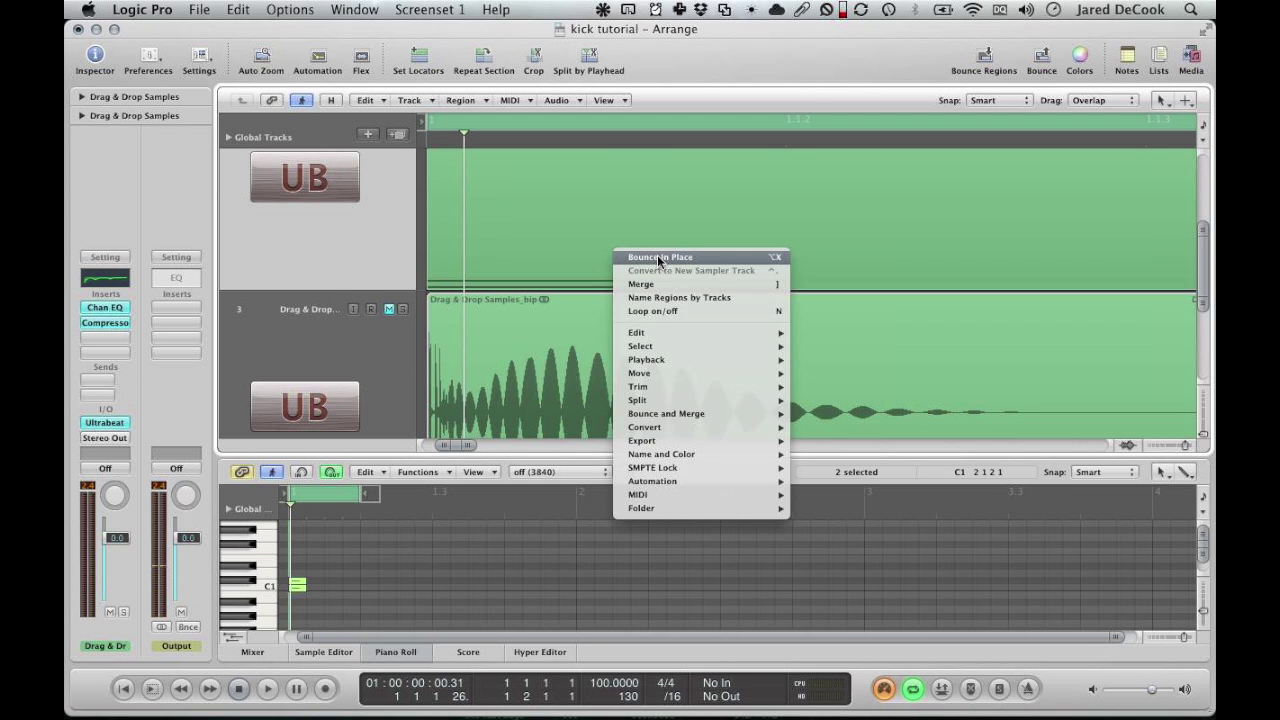
{"action": "left_click", "coordinate": [658, 258]}
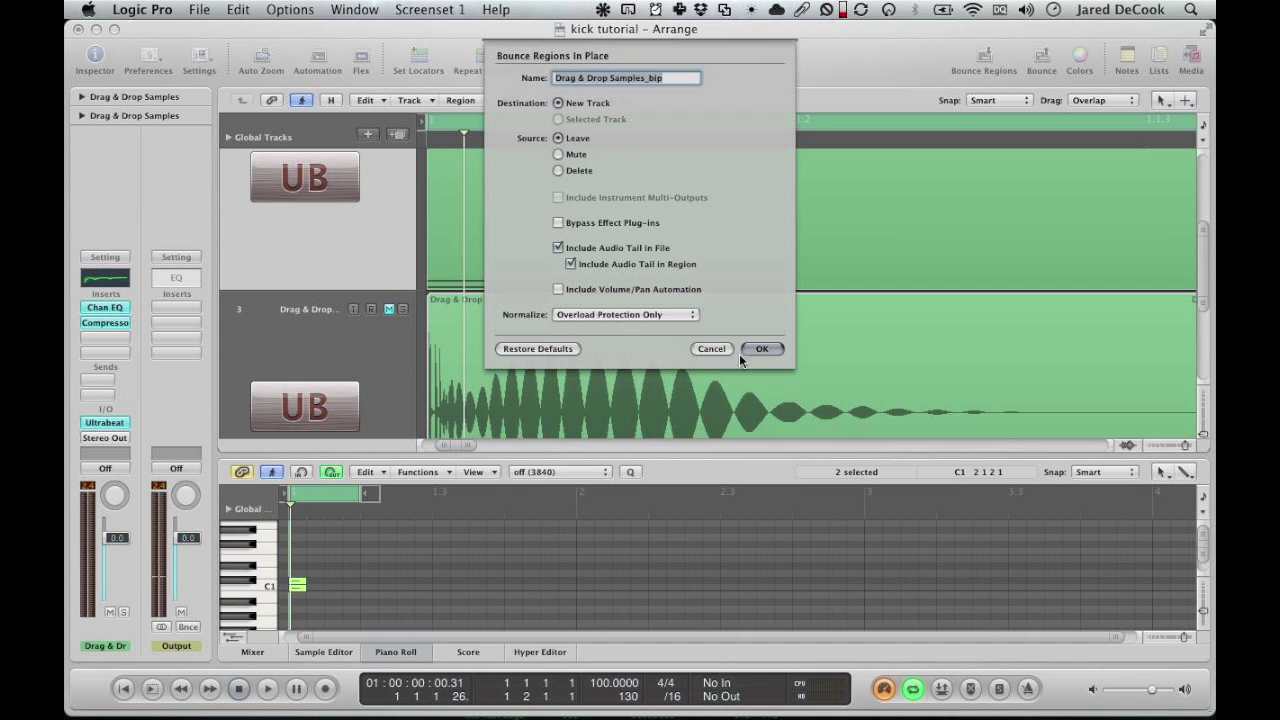
{"action": "left_click", "coordinate": [762, 348]}
Compare the new bounce's waveform with the earlier one, then reopen the Ultrabeat channel's Compressor.
{"action": "scroll", "coordinate": [463, 243], "scroll_direction": "down", "scroll_amount": 4}
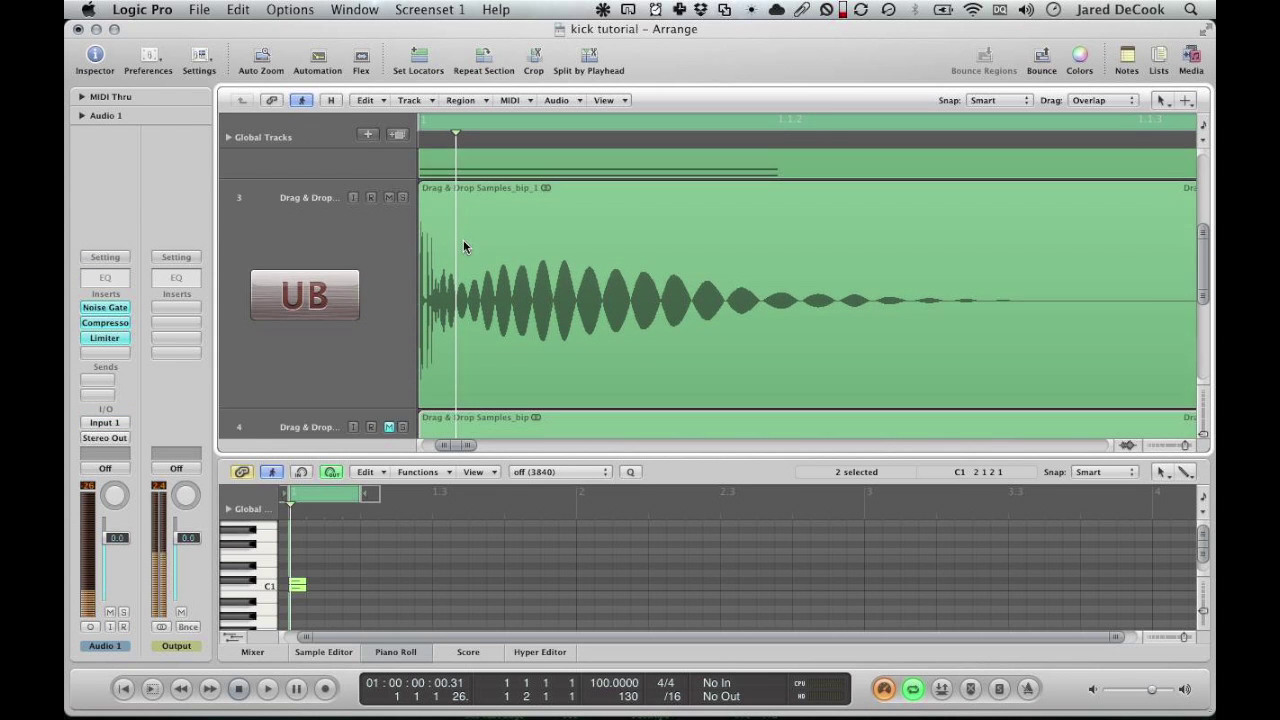
{"action": "scroll", "coordinate": [463, 243], "scroll_direction": "down", "scroll_amount": 4}
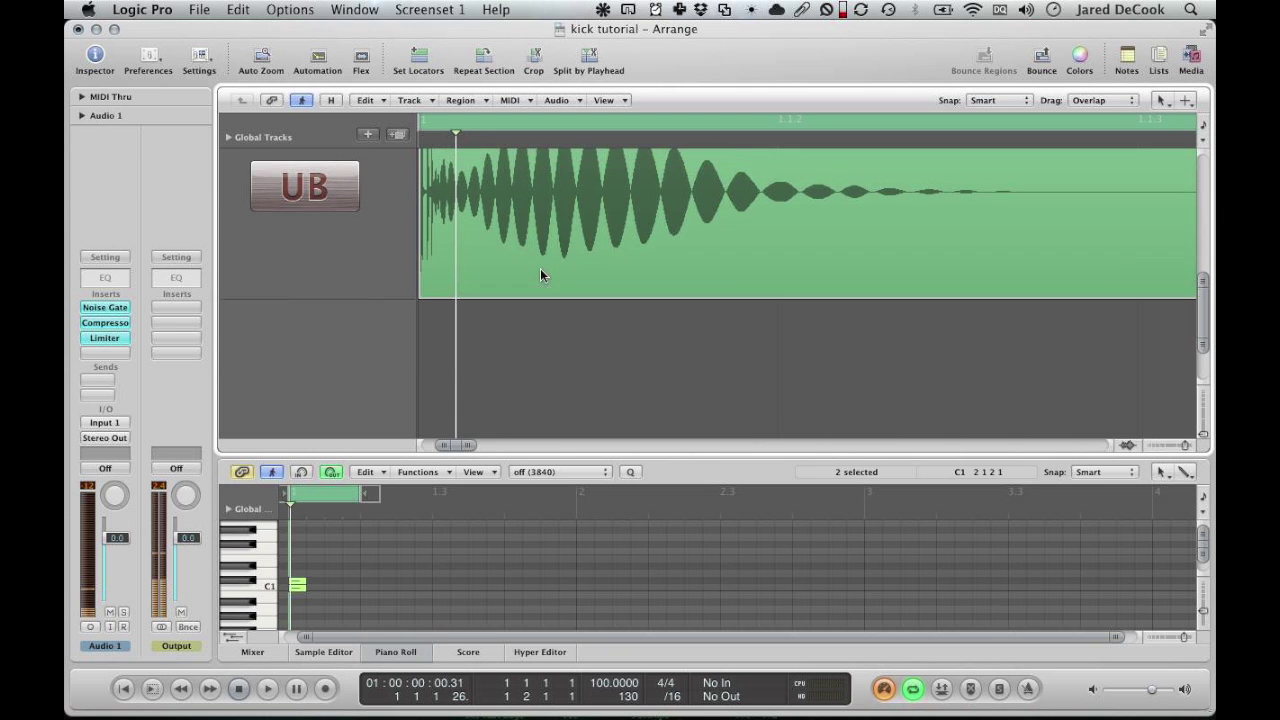
{"action": "scroll", "coordinate": [540, 268], "scroll_direction": "down", "scroll_amount": 2}
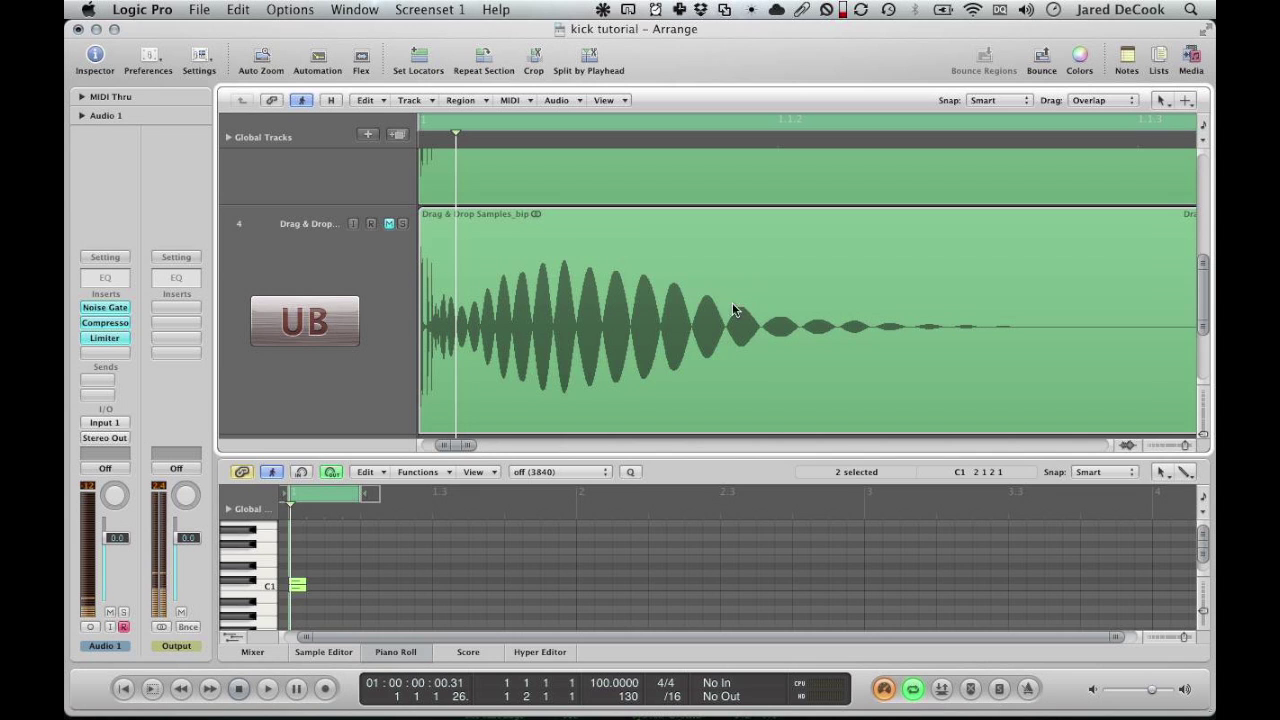
{"action": "scroll", "coordinate": [819, 326], "scroll_direction": "up", "scroll_amount": 5}
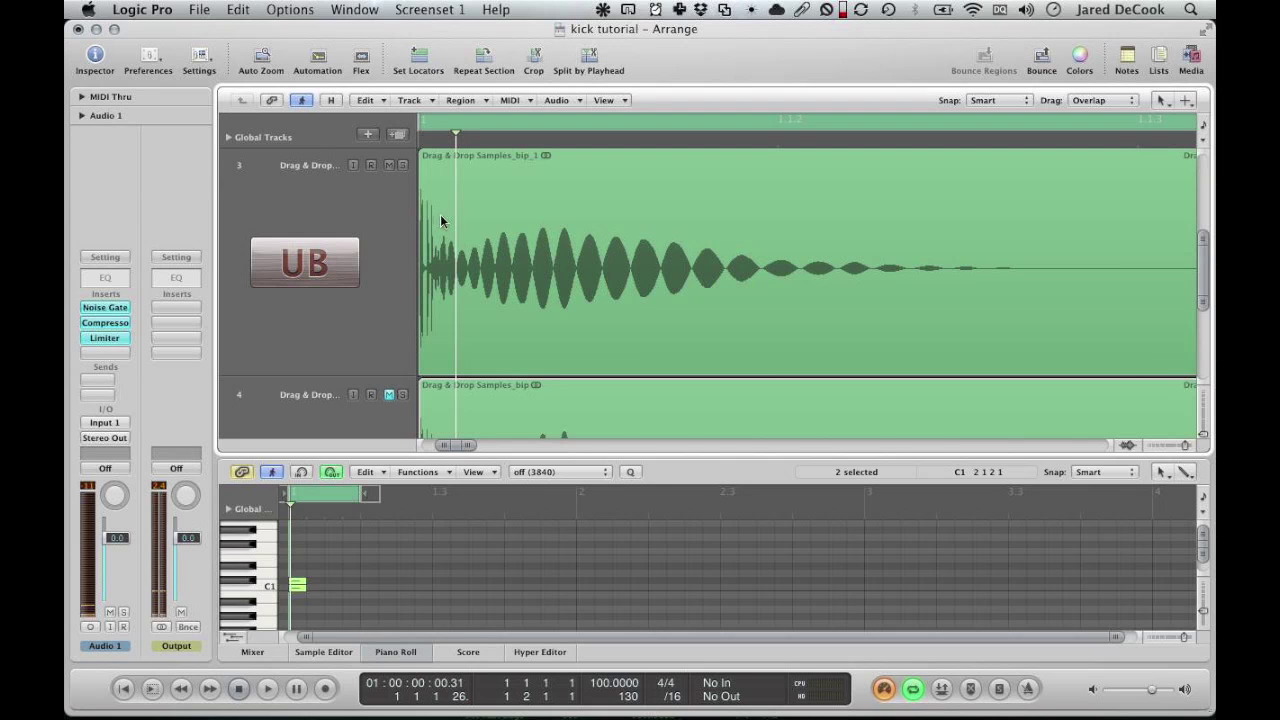
{"action": "key", "text": "Up"}
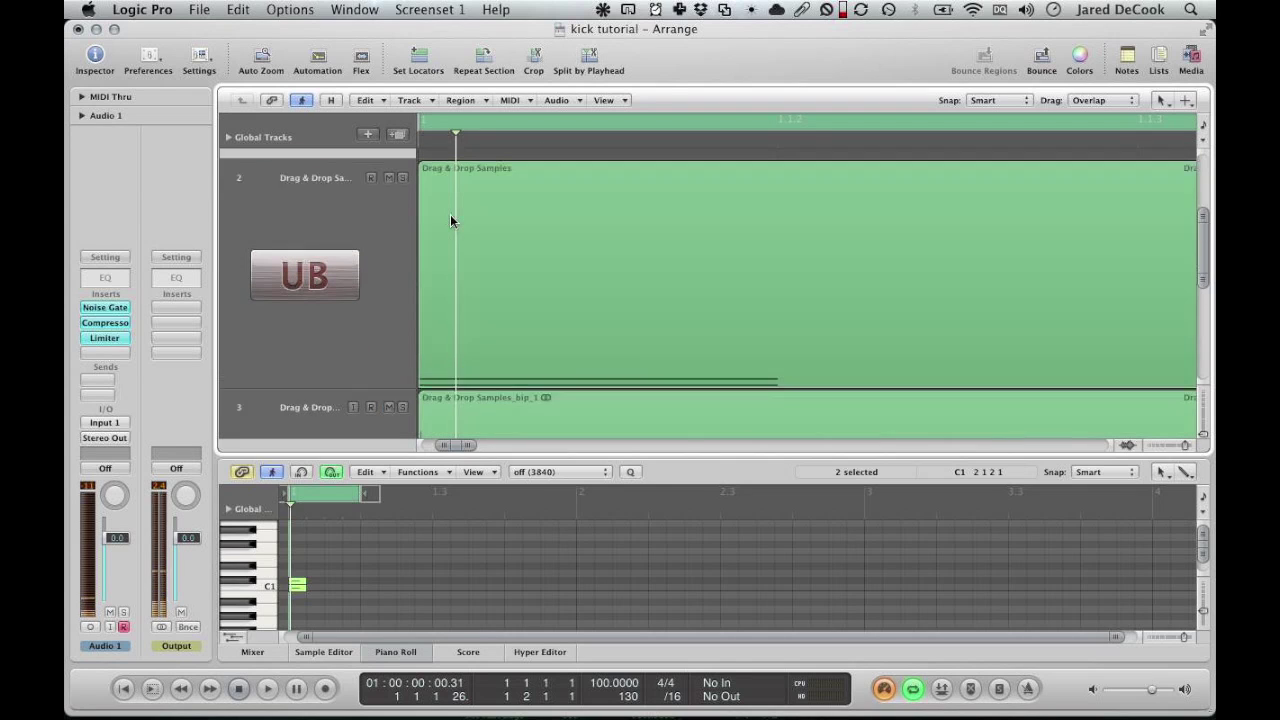
{"action": "left_click", "coordinate": [107, 324]}
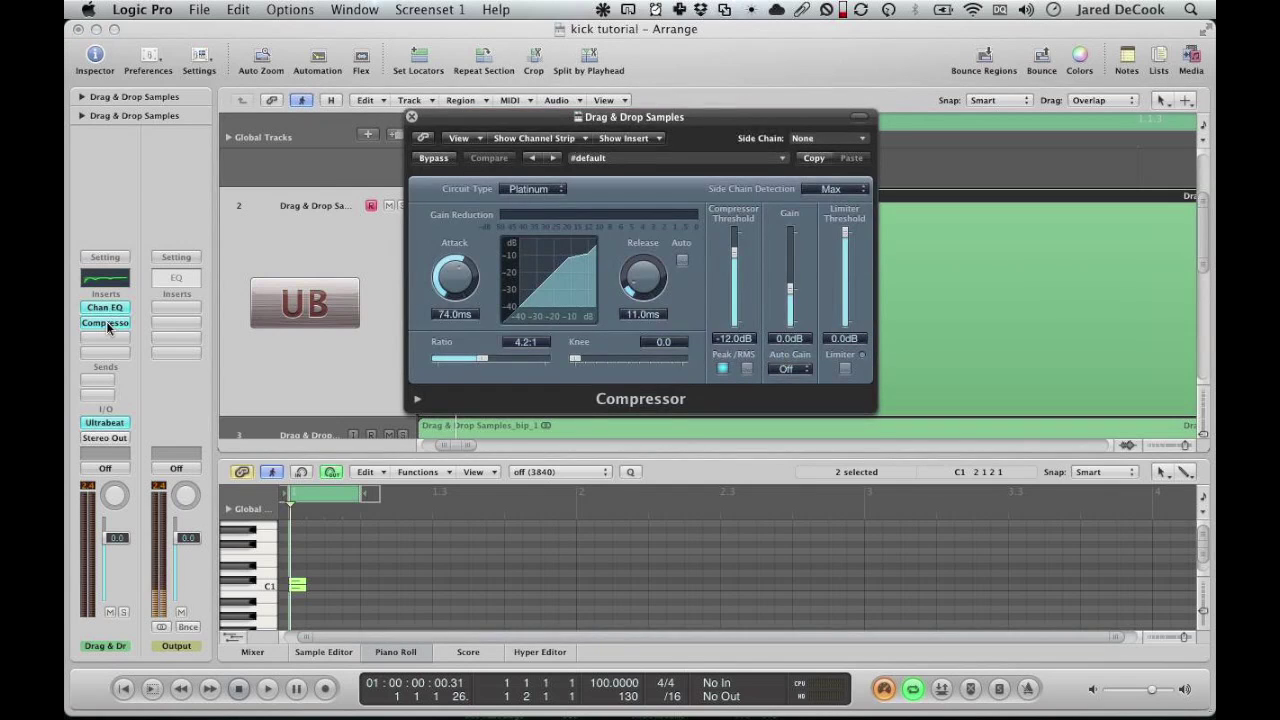
Insert a Distortion > Bitcrusher > Stereo after the Compressor on the kick channel and open it.
{"action": "left_click", "coordinate": [412, 118]}
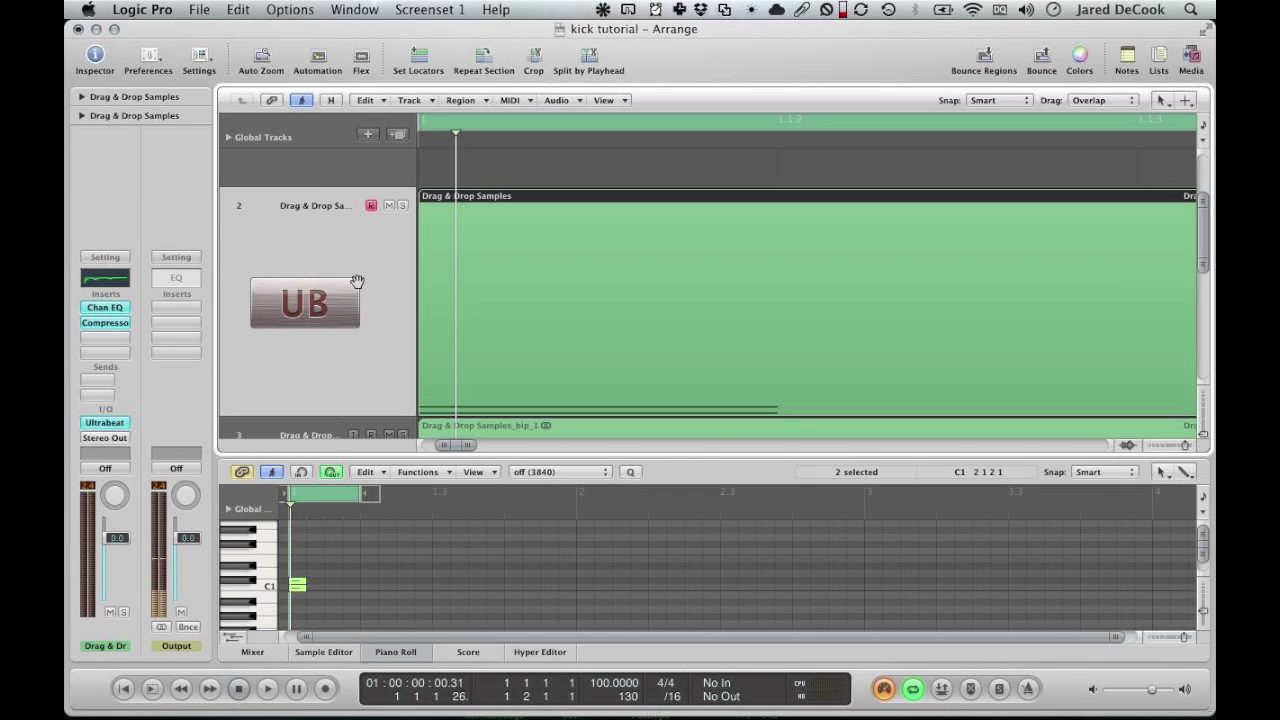
{"action": "scroll", "coordinate": [357, 281], "scroll_direction": "down", "scroll_amount": 3}
{"action": "scroll", "coordinate": [357, 281], "scroll_direction": "up", "scroll_amount": 4}
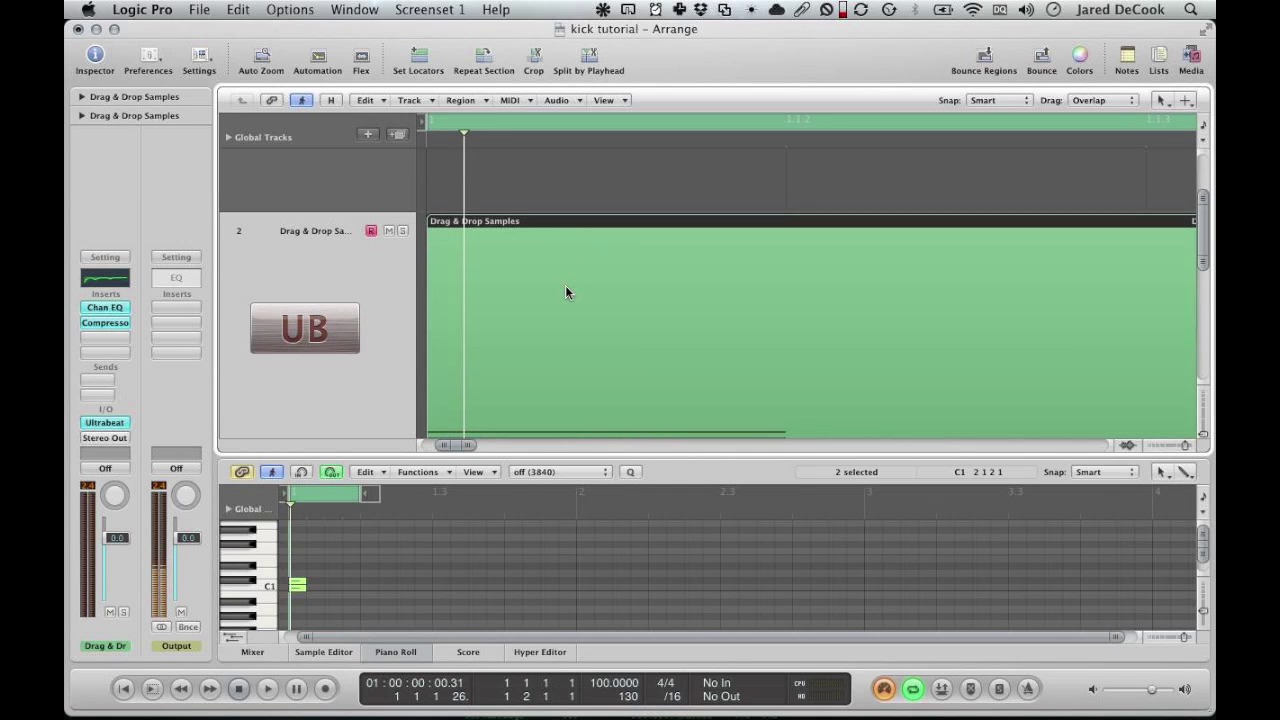
{"action": "left_click", "coordinate": [106, 339]}
{"action": "mouse_move", "coordinate": [132, 383]}
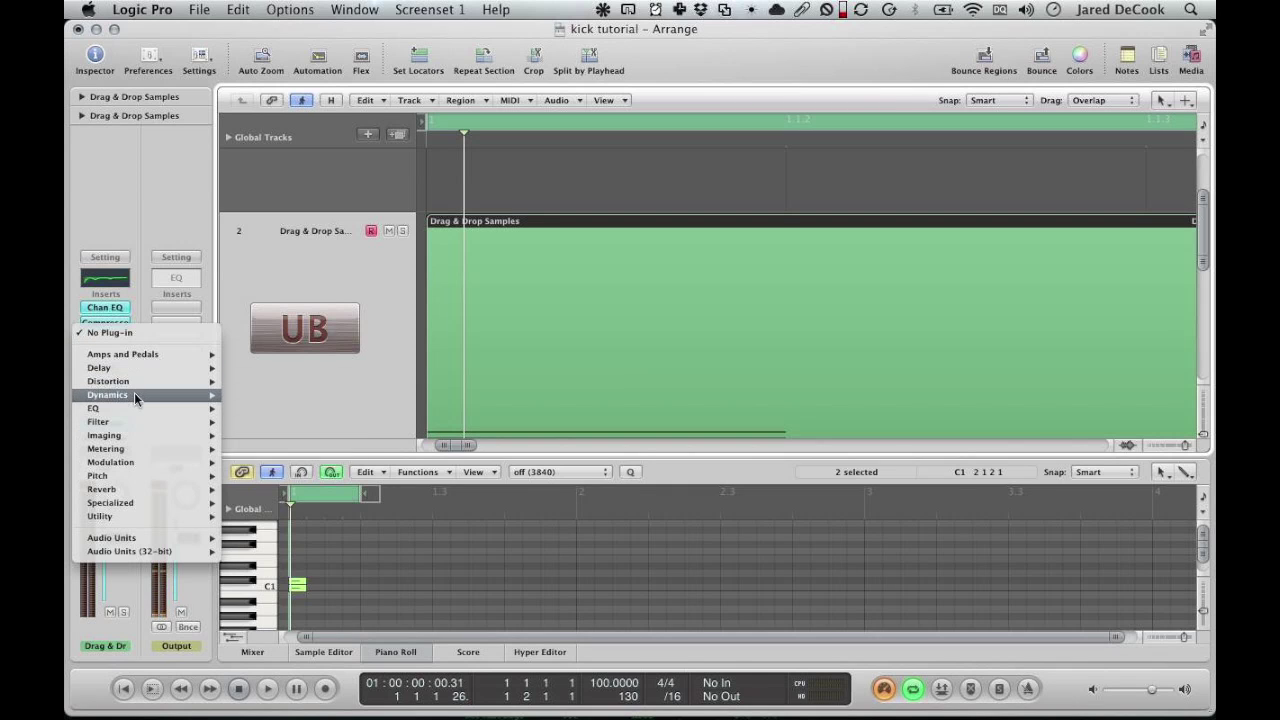
{"action": "mouse_move", "coordinate": [268, 383]}
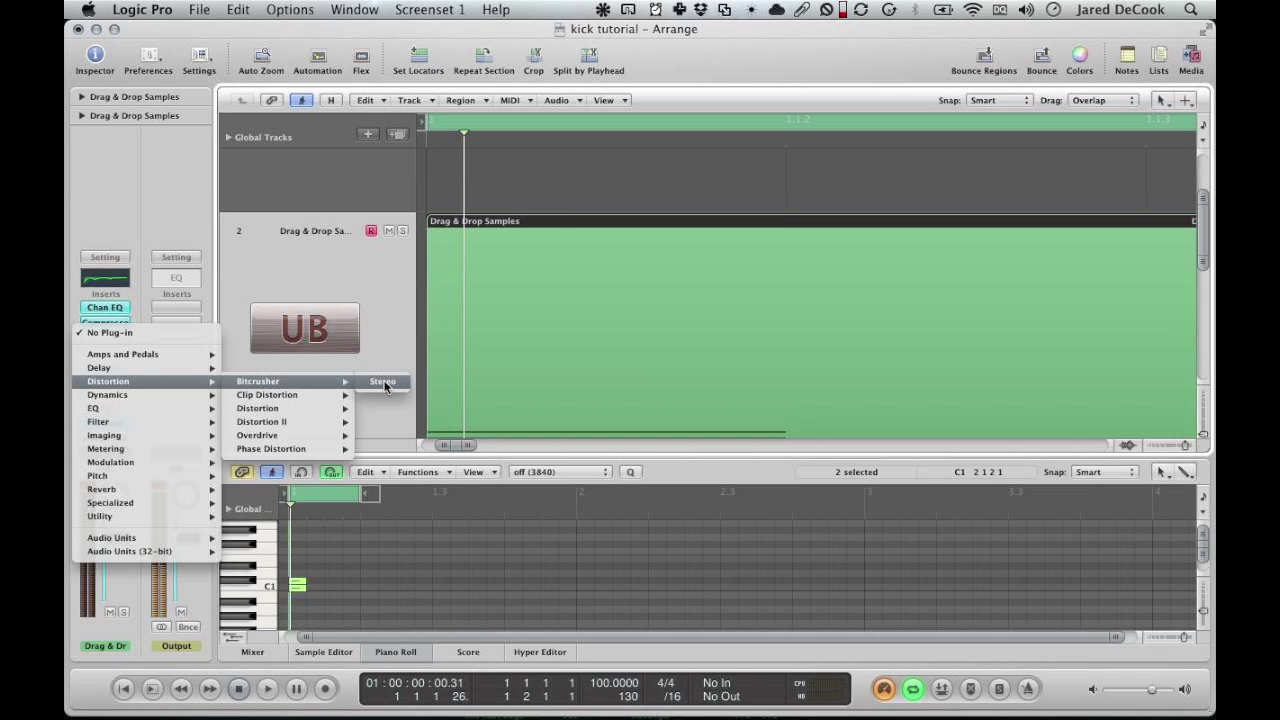
{"action": "left_click", "coordinate": [384, 383]}
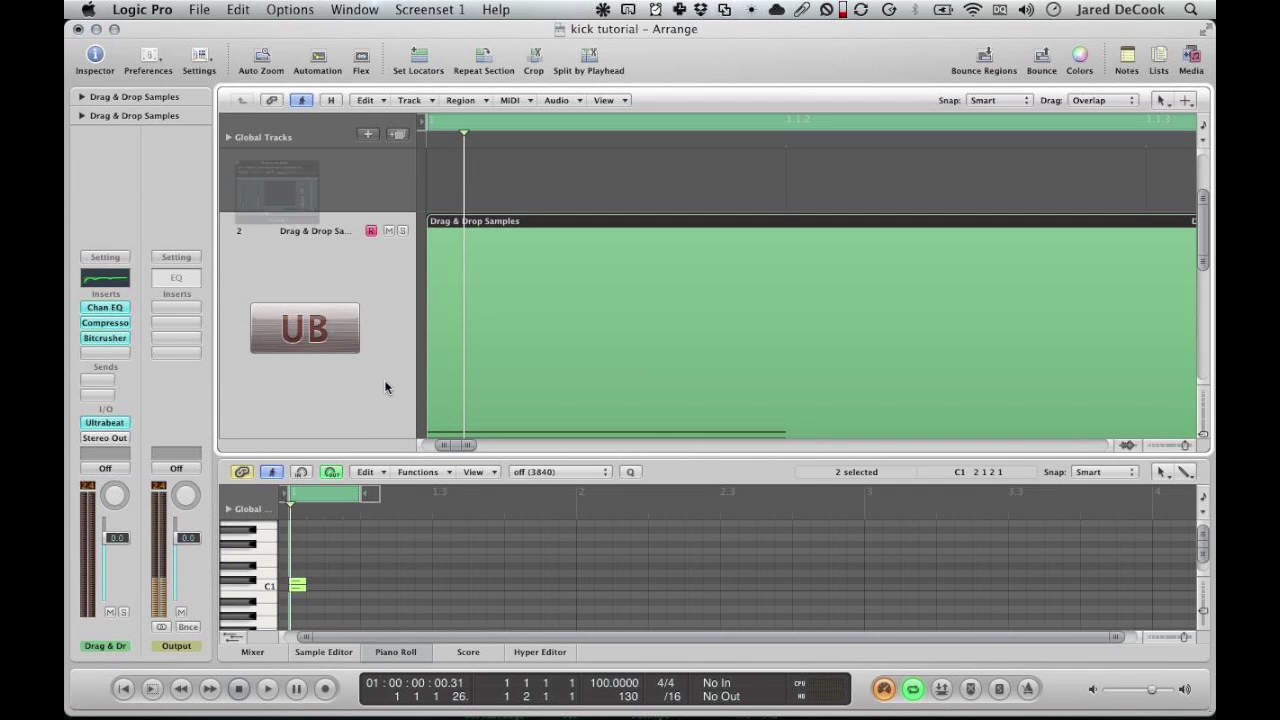
{"action": "left_click", "coordinate": [197, 213]}
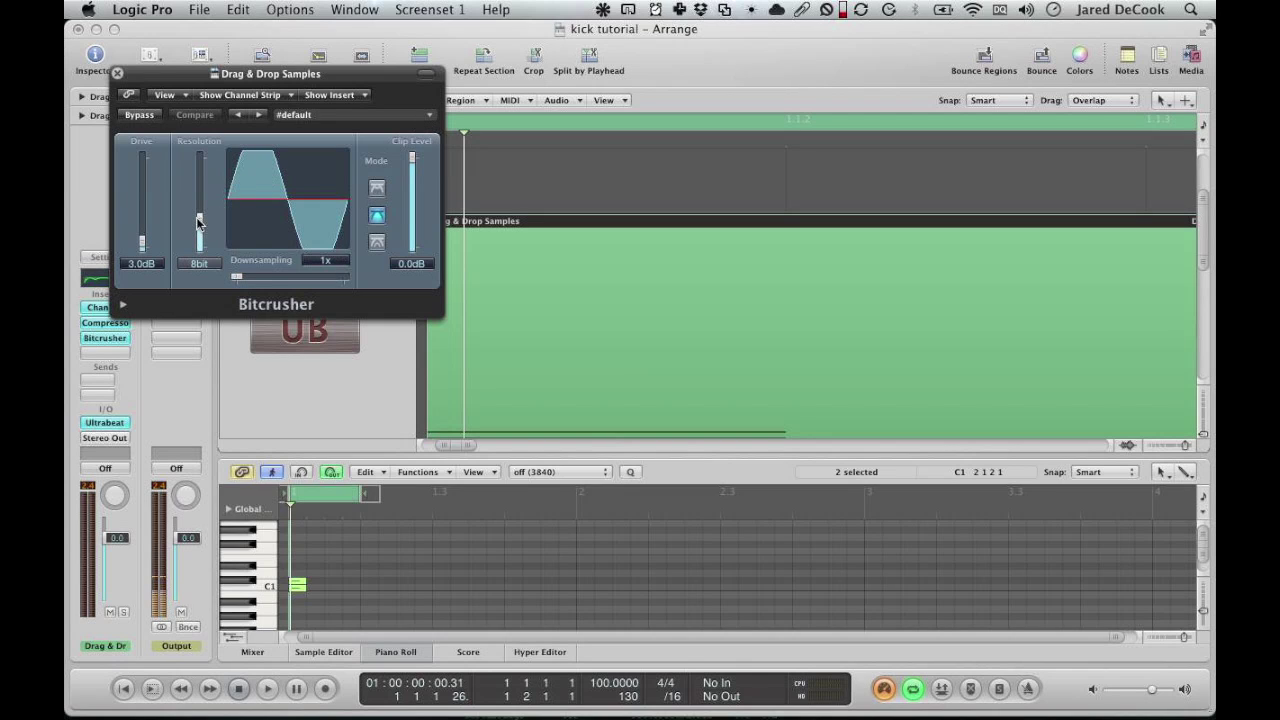
Set the Bitcrusher resolution to 24bit and its clip level to -2.0dB.
{"action": "left_click_drag", "start_coordinate": [198, 222], "coordinate": [199, 152]}
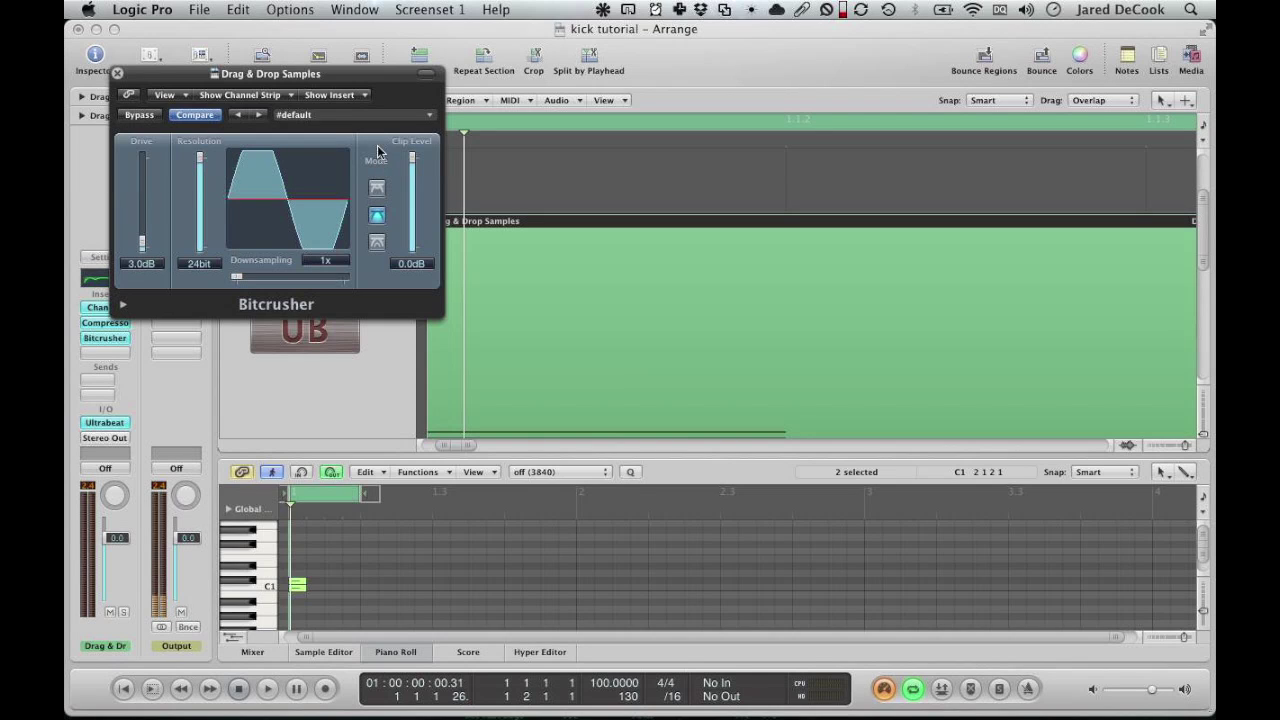
{"action": "left_click_drag", "start_coordinate": [414, 163], "coordinate": [416, 181]}
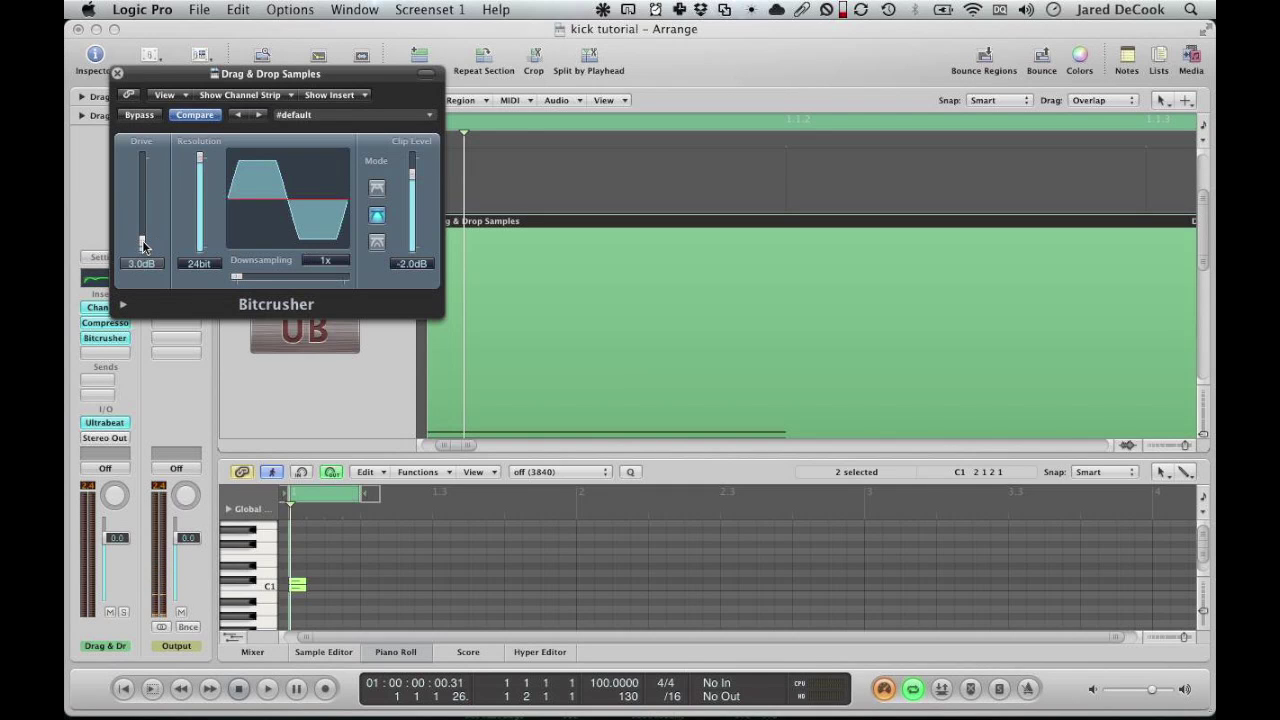
Play the kick while sweeping Bitcrusher drive up, settling it at 6.5dB.
{"action": "key", "text": "space"}
{"action": "left_click_drag", "start_coordinate": [142, 246], "coordinate": [143, 194]}
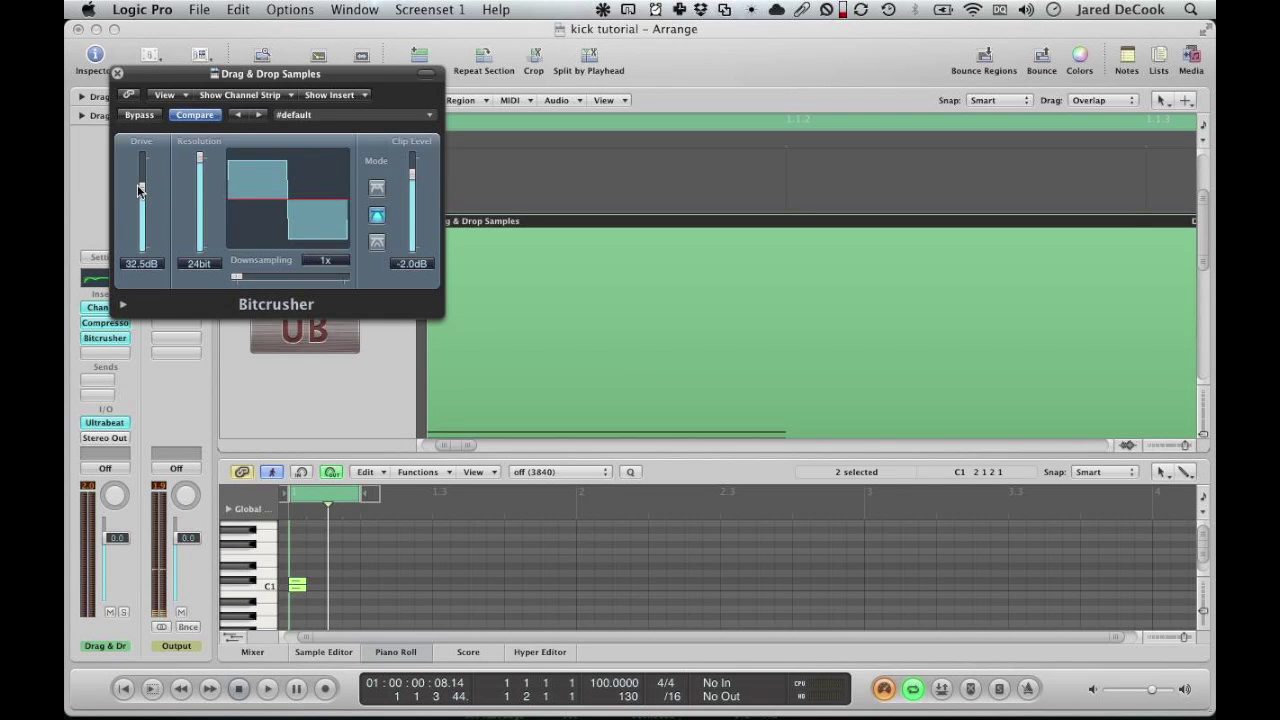
{"action": "left_click_drag", "start_coordinate": [139, 190], "coordinate": [143, 240]}
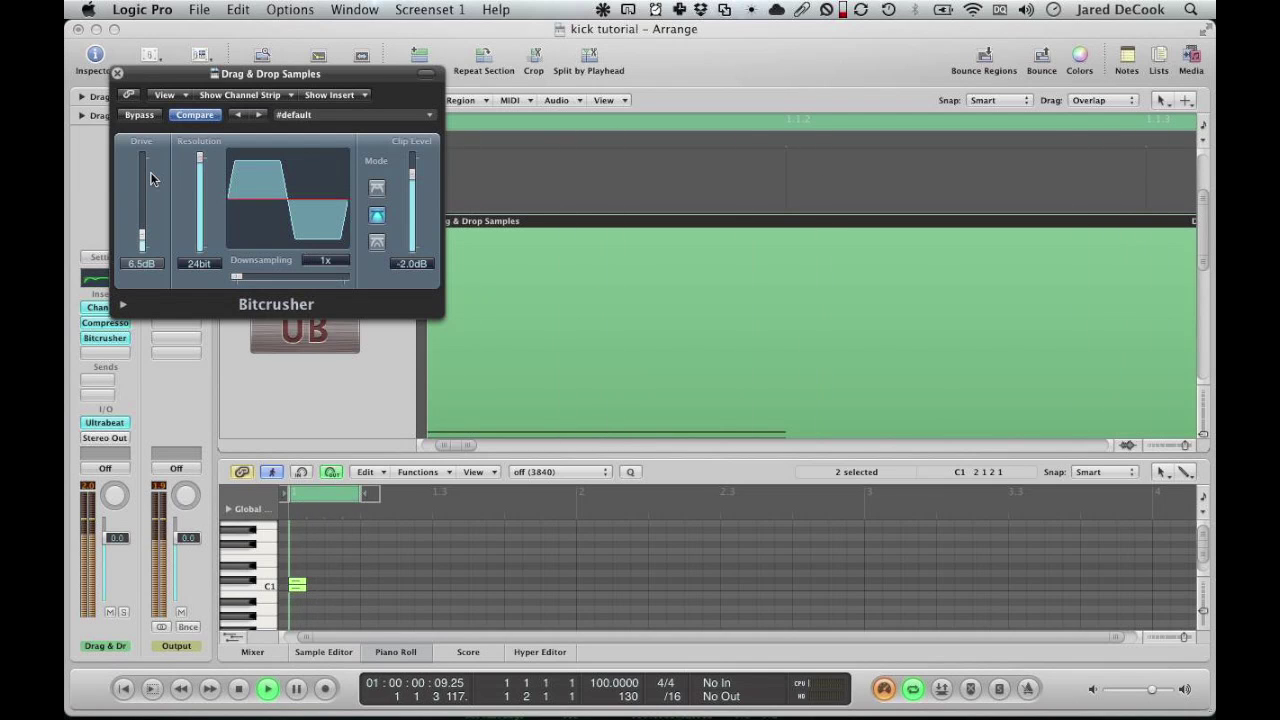
{"action": "key", "text": "space"}
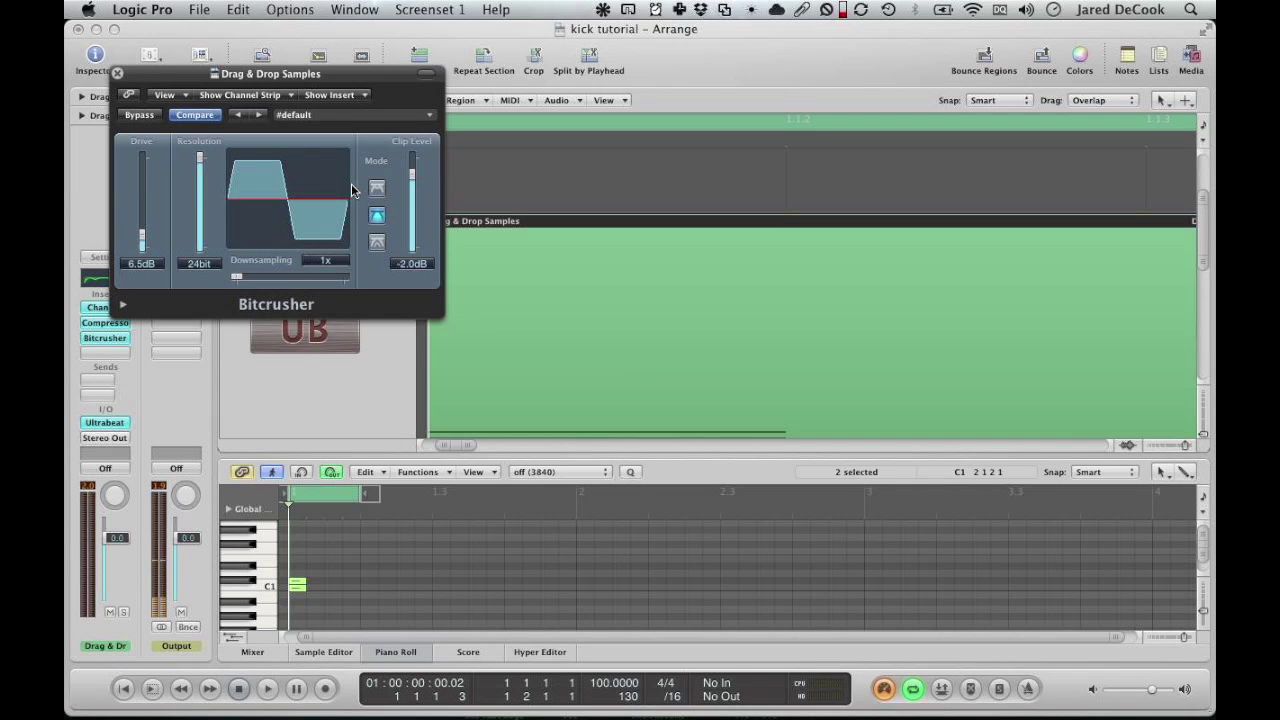
Bounce the Bitcrushed kick region in place to a new audio track.
{"action": "left_click", "coordinate": [116, 74]}
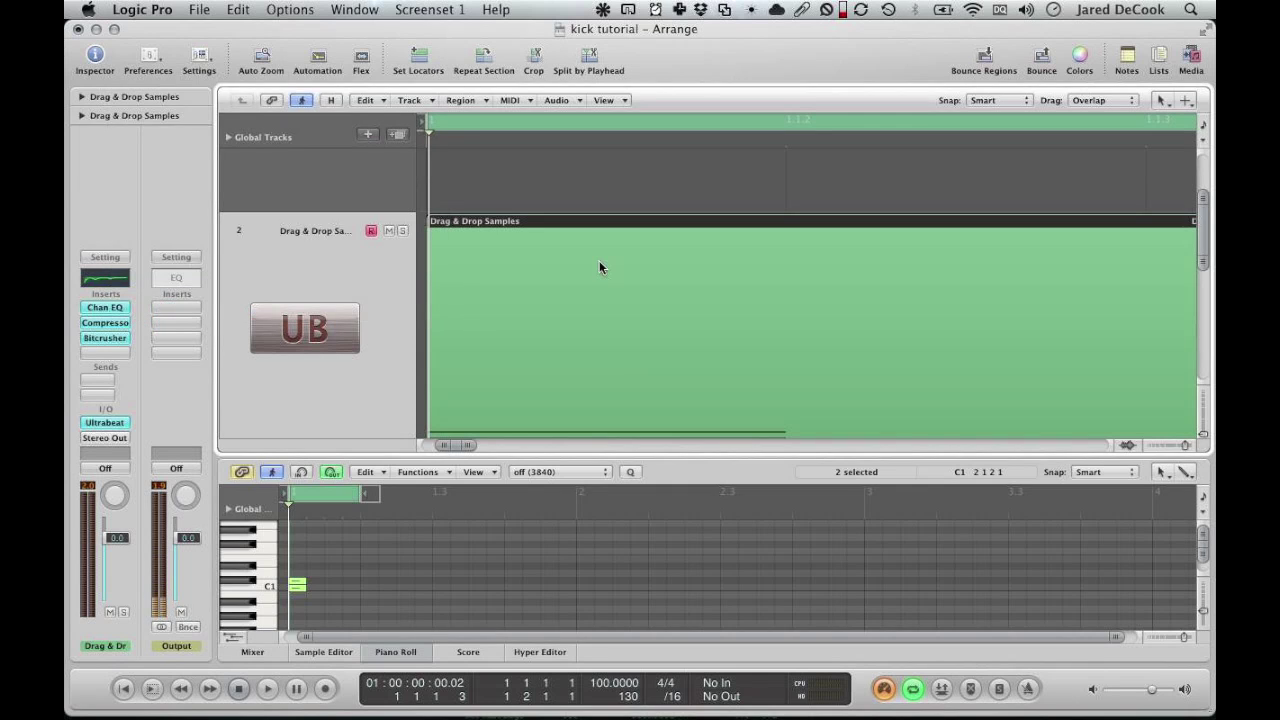
{"action": "scroll", "coordinate": [600, 267], "scroll_direction": "down", "scroll_amount": 3}
{"action": "scroll", "coordinate": [600, 267], "scroll_direction": "up", "scroll_amount": 3}
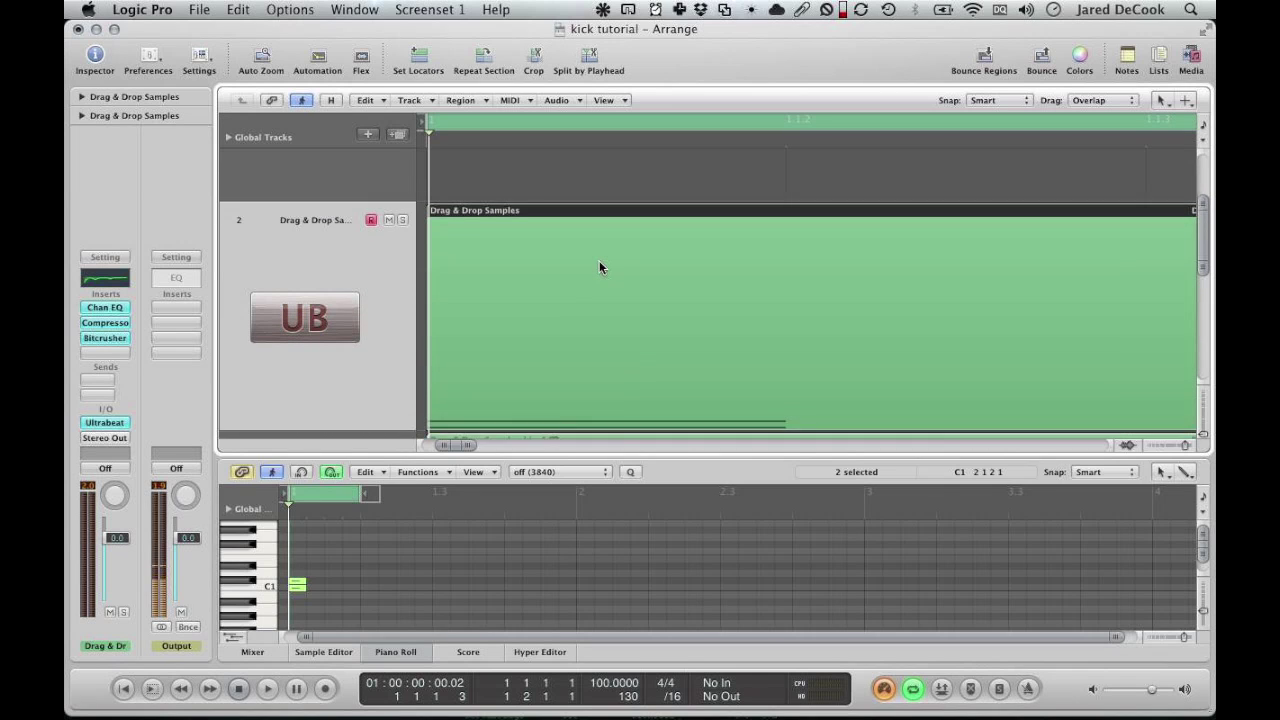
{"action": "right_click", "coordinate": [600, 267]}
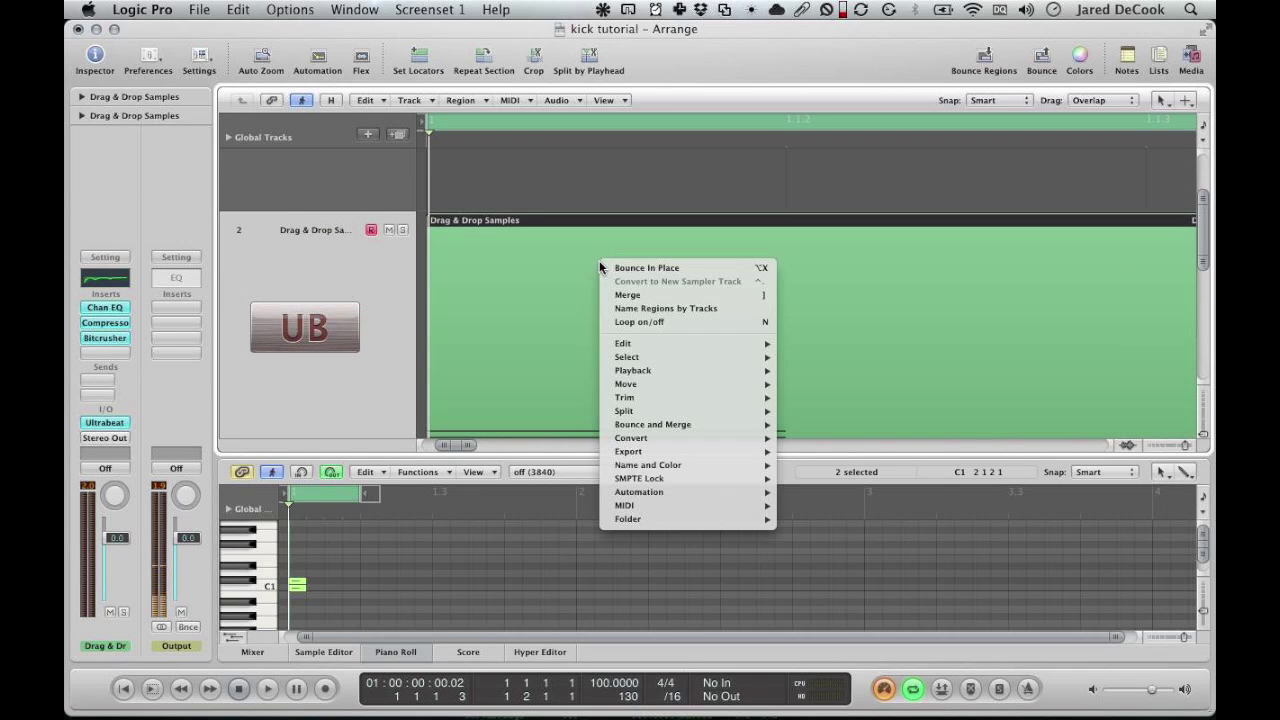
{"action": "left_click", "coordinate": [664, 266]}
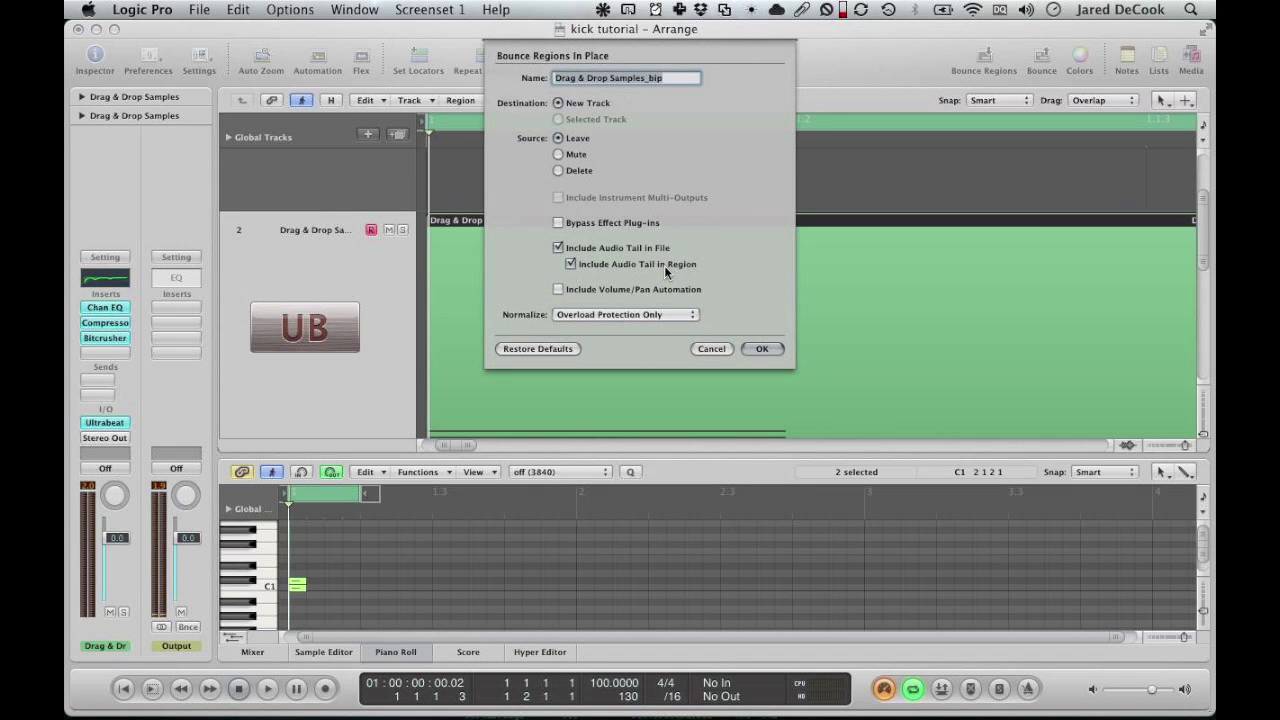
{"action": "key", "text": "Return"}
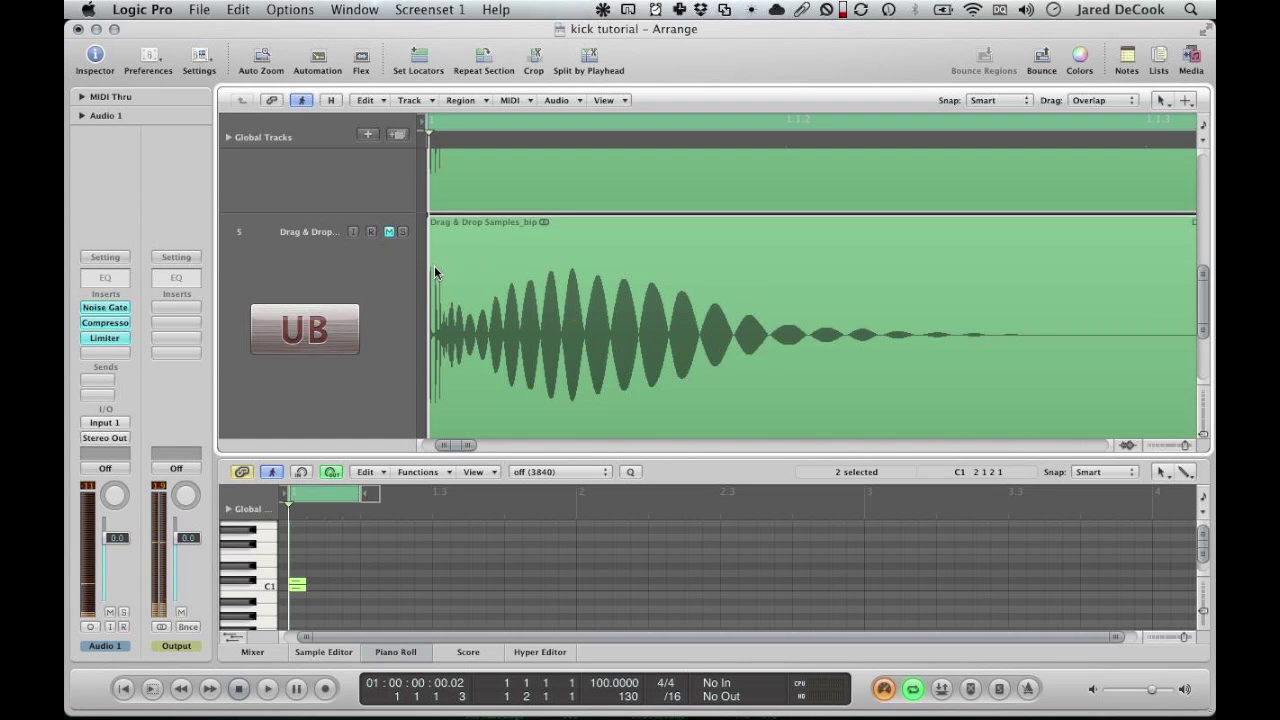
Hide the Inspector and close the Piano Roll so the arrange area fills the window.
{"action": "scroll", "coordinate": [606, 287], "scroll_direction": "down", "scroll_amount": 3}
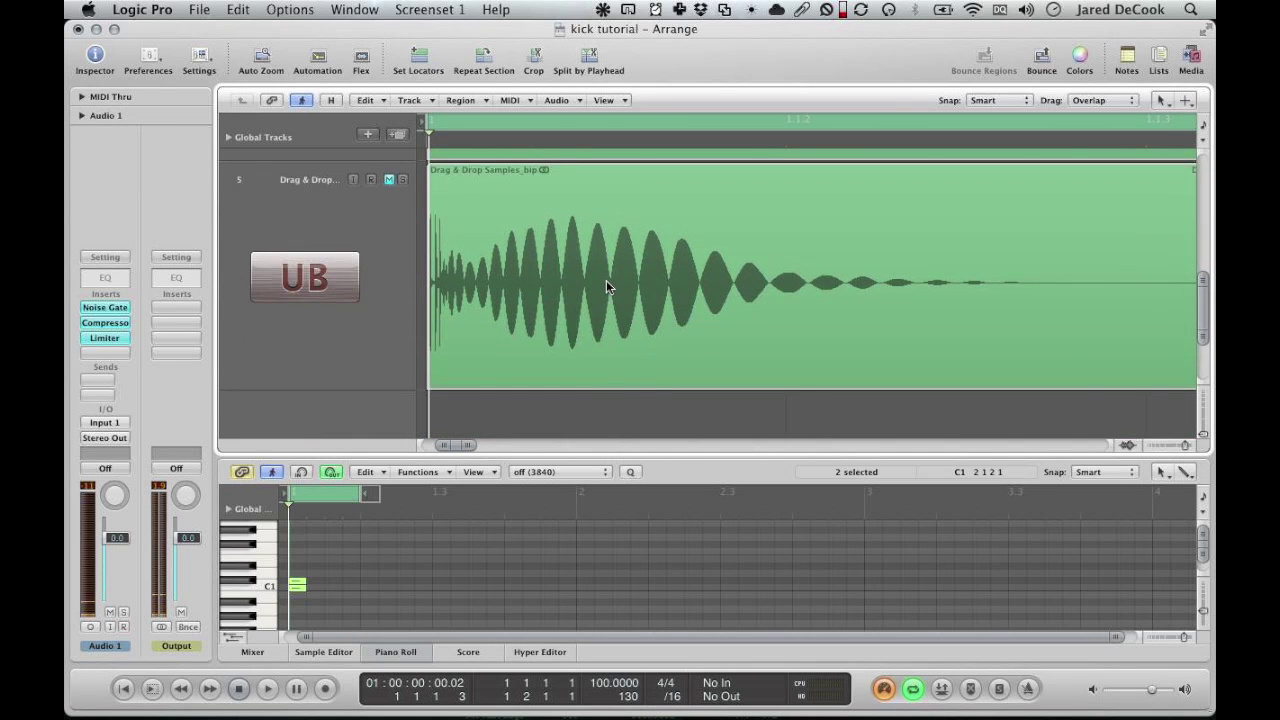
{"action": "scroll", "coordinate": [606, 287], "scroll_direction": "up", "scroll_amount": 4}
{"action": "scroll", "coordinate": [606, 280], "scroll_direction": "down", "scroll_amount": 3}
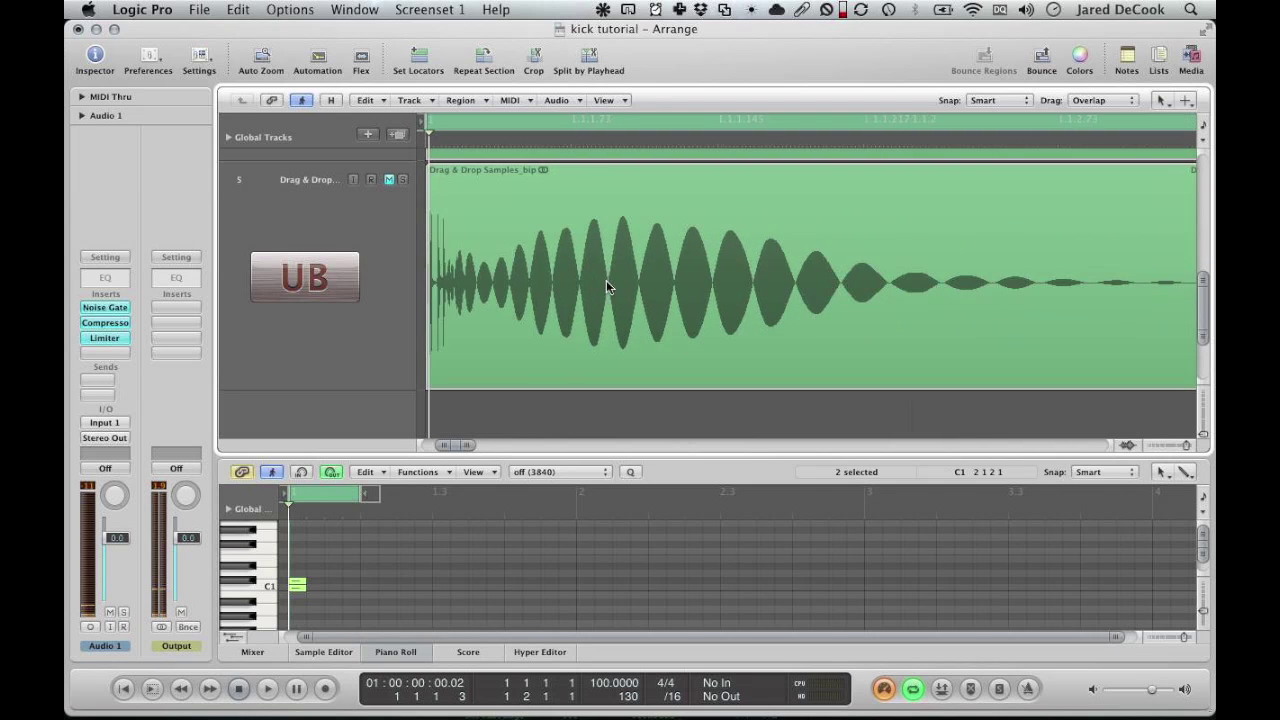
{"action": "left_click", "coordinate": [95, 57]}
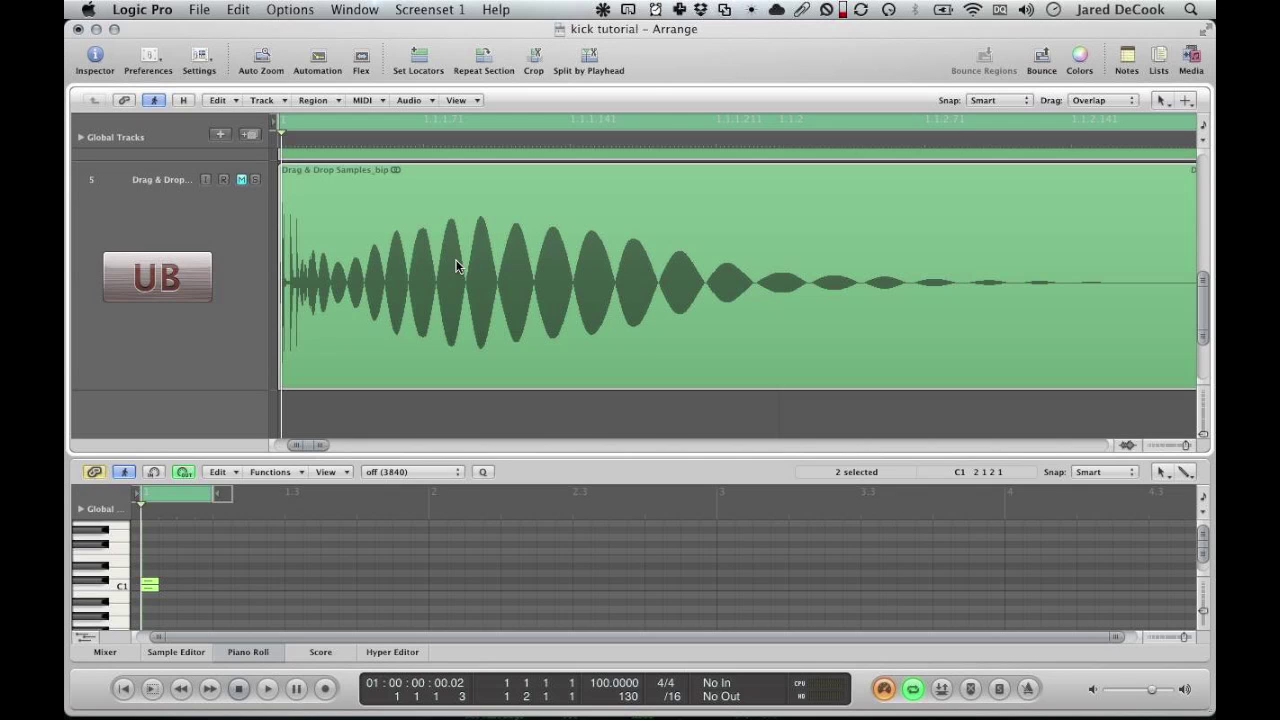
{"action": "left_click", "coordinate": [247, 652]}
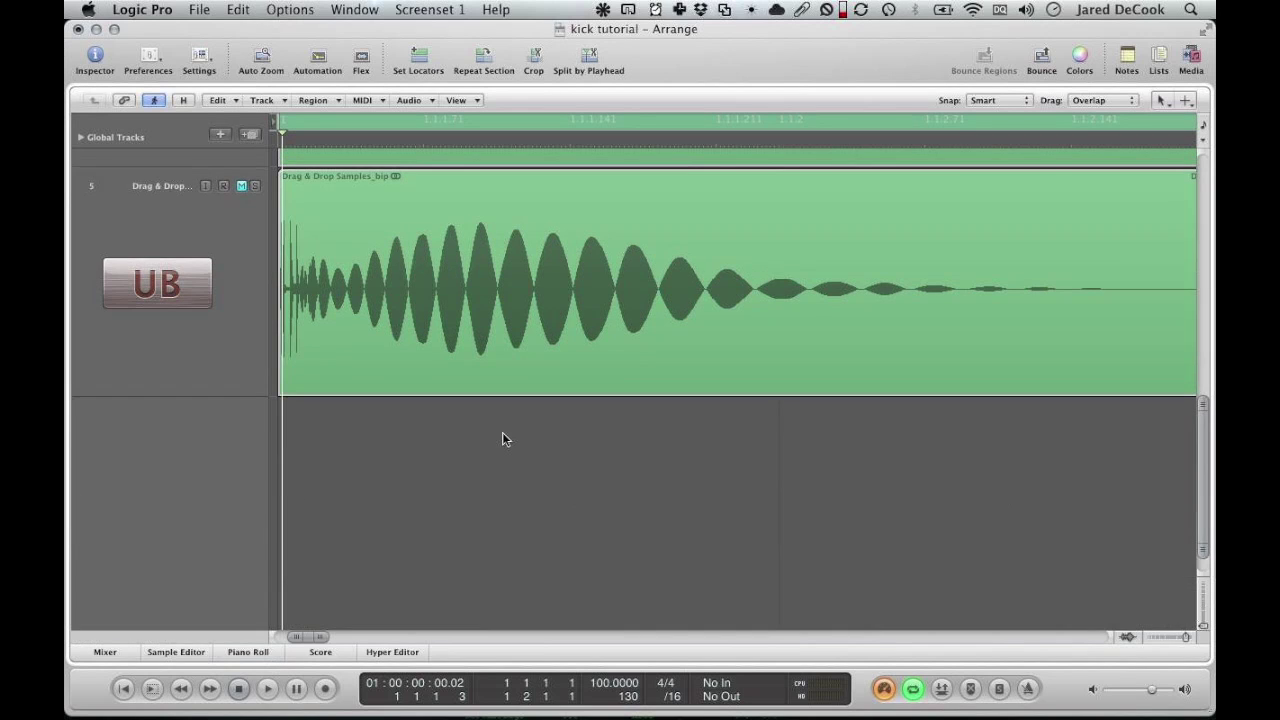
Enlarge track heights and compare the new bounced kick with the earlier bounce on track 4.
{"action": "key", "text": "super+Down"}
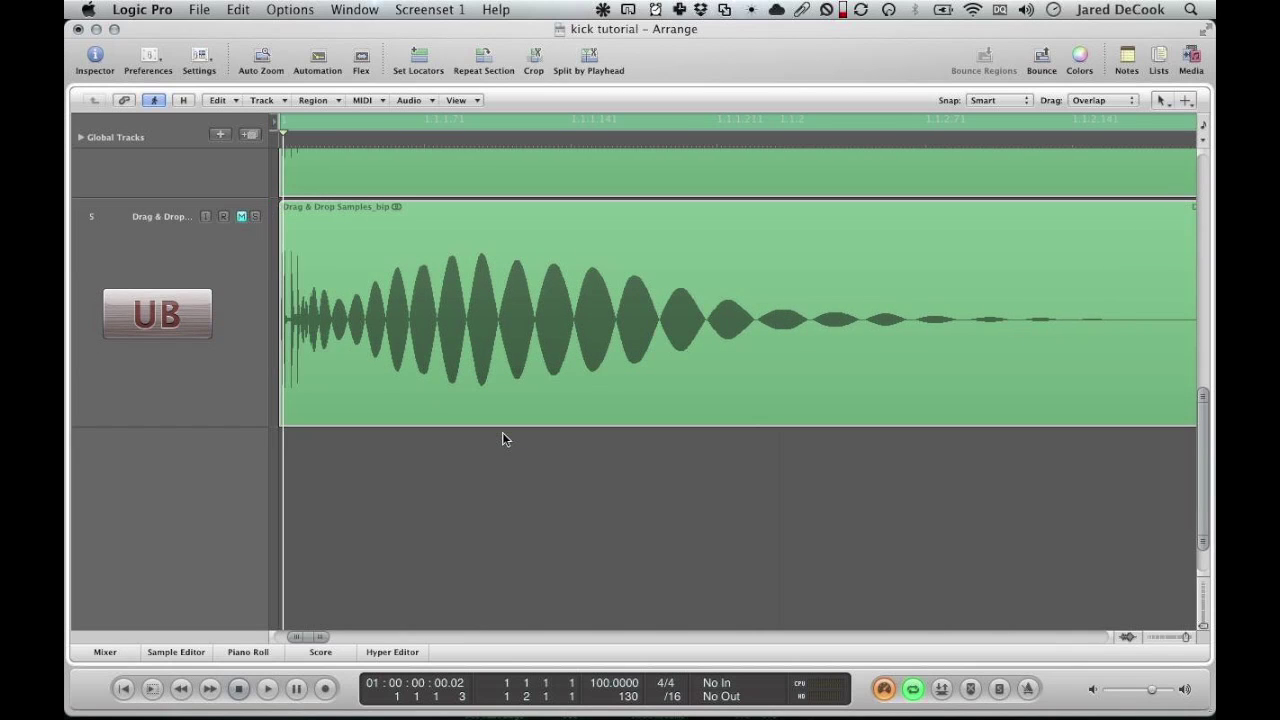
{"action": "scroll", "coordinate": [496, 365], "scroll_direction": "up", "scroll_amount": 3}
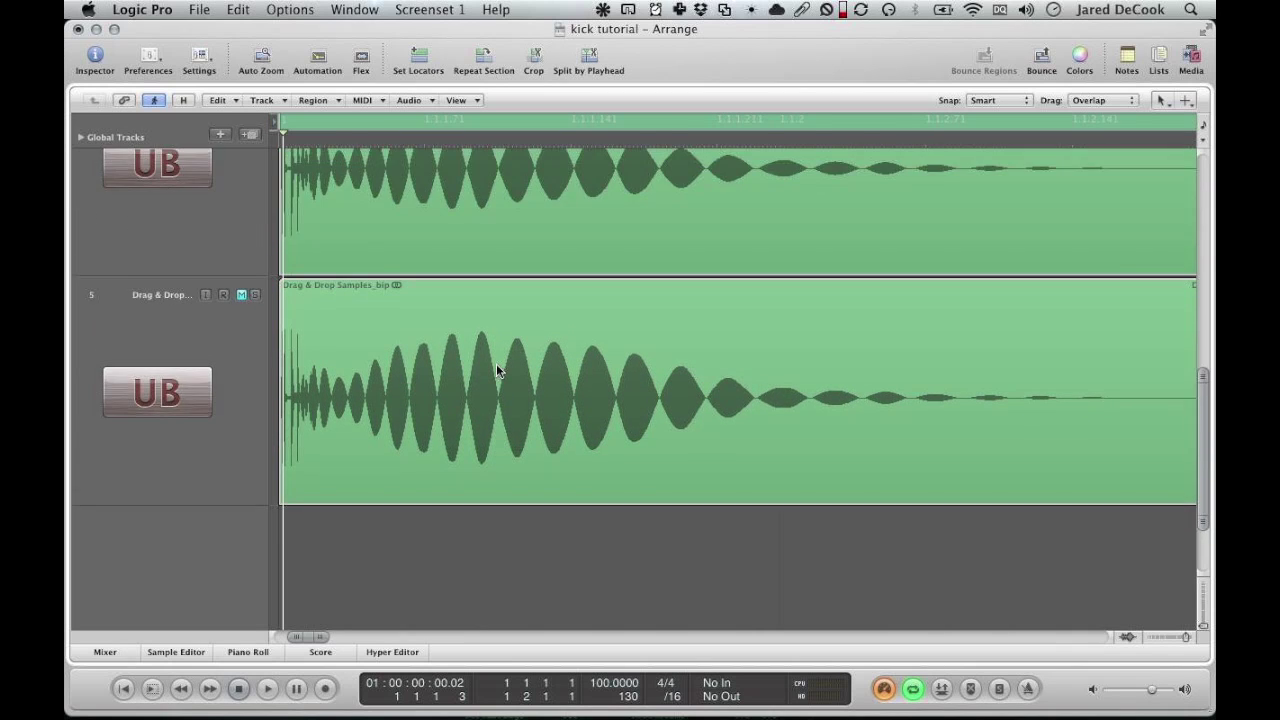
{"action": "scroll", "coordinate": [496, 366], "scroll_direction": "up", "scroll_amount": 1}
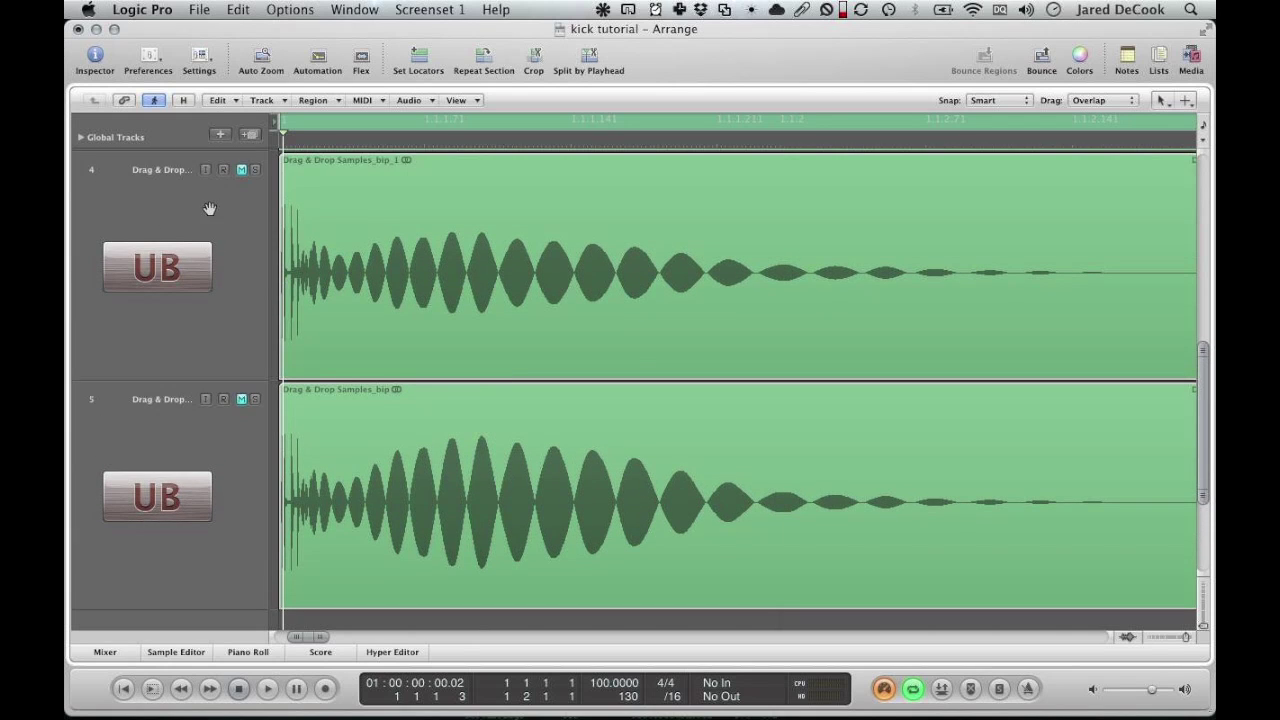
{"action": "left_click", "coordinate": [207, 207]}
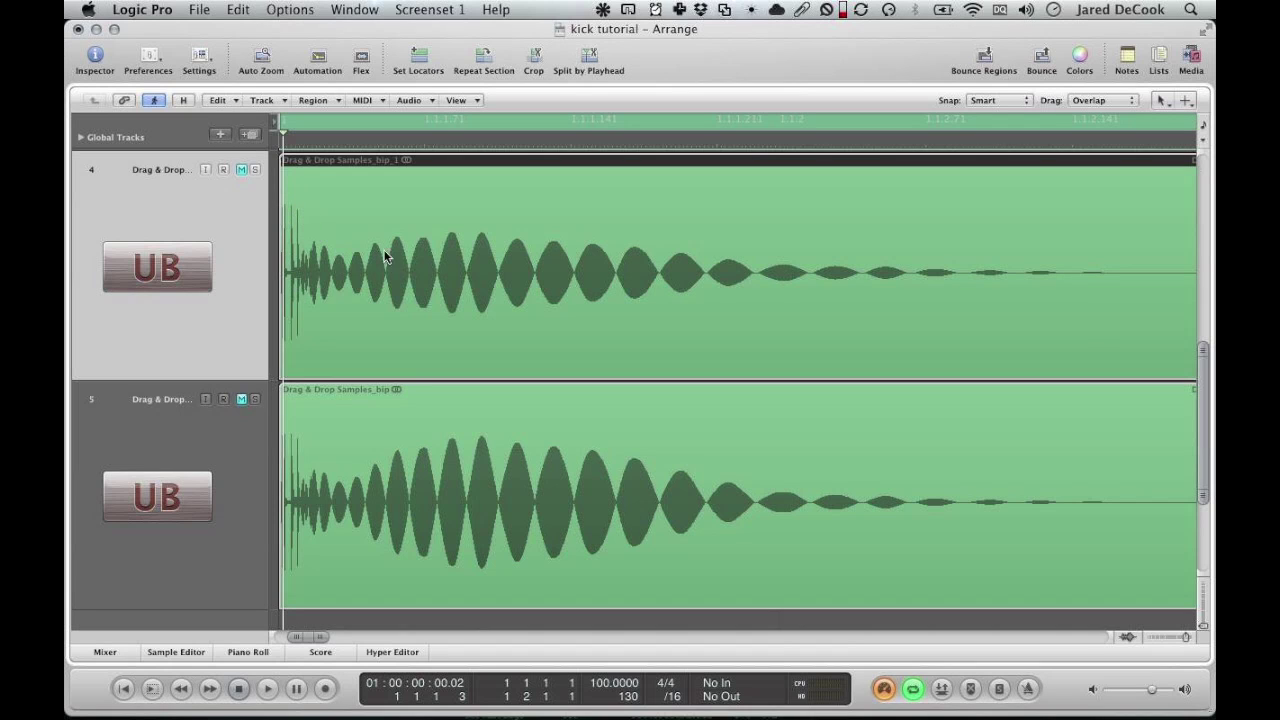
{"action": "scroll", "coordinate": [510, 290], "scroll_direction": "up", "scroll_amount": 5}
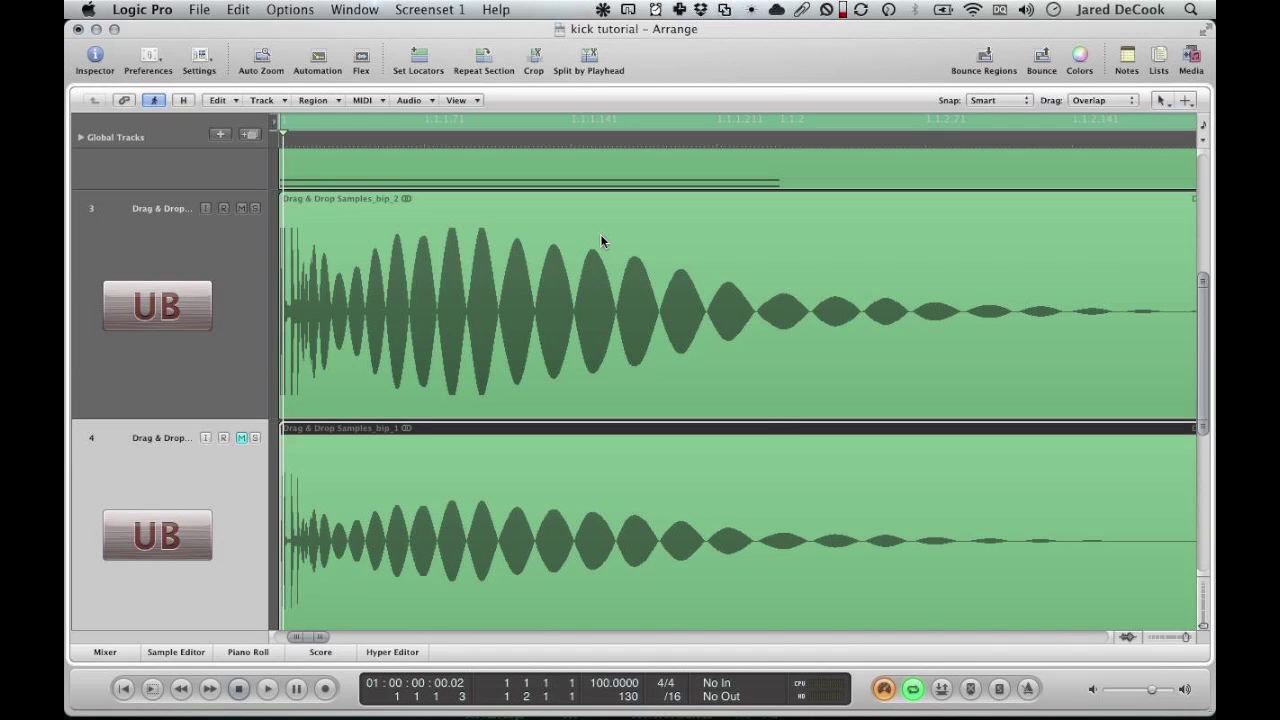
{"action": "scroll", "coordinate": [243, 393], "scroll_direction": "up", "scroll_amount": 3}
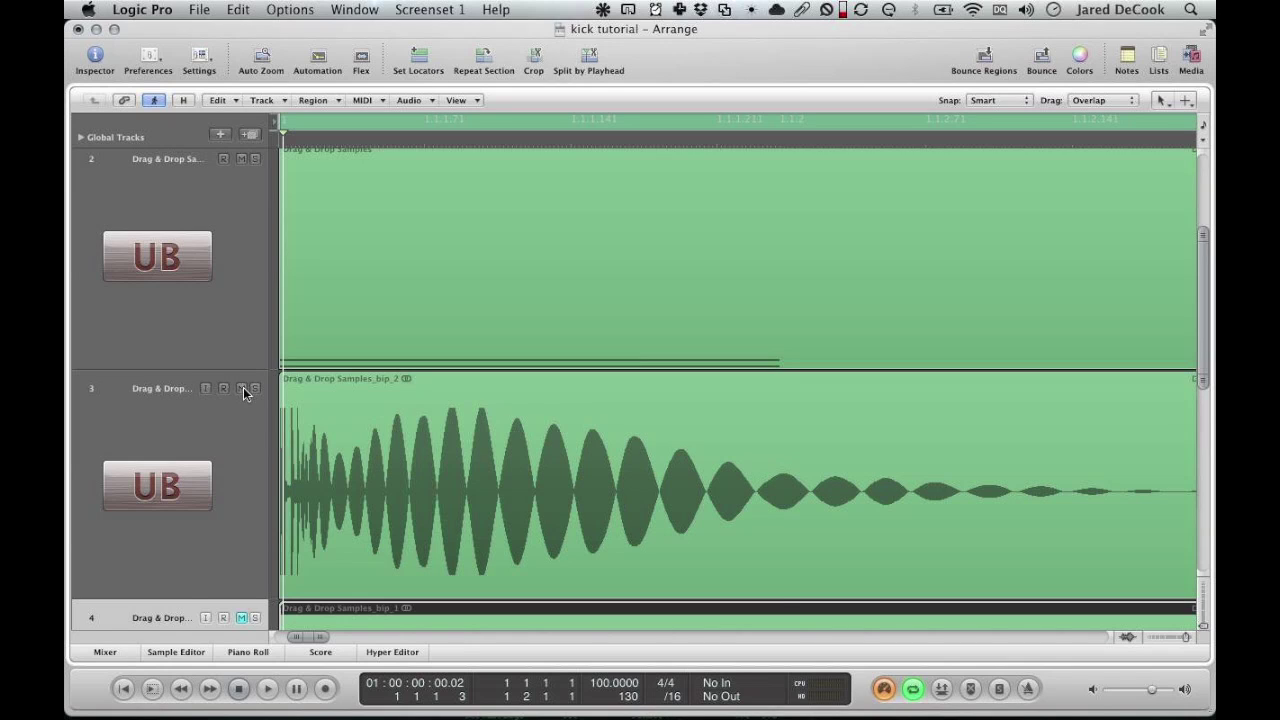